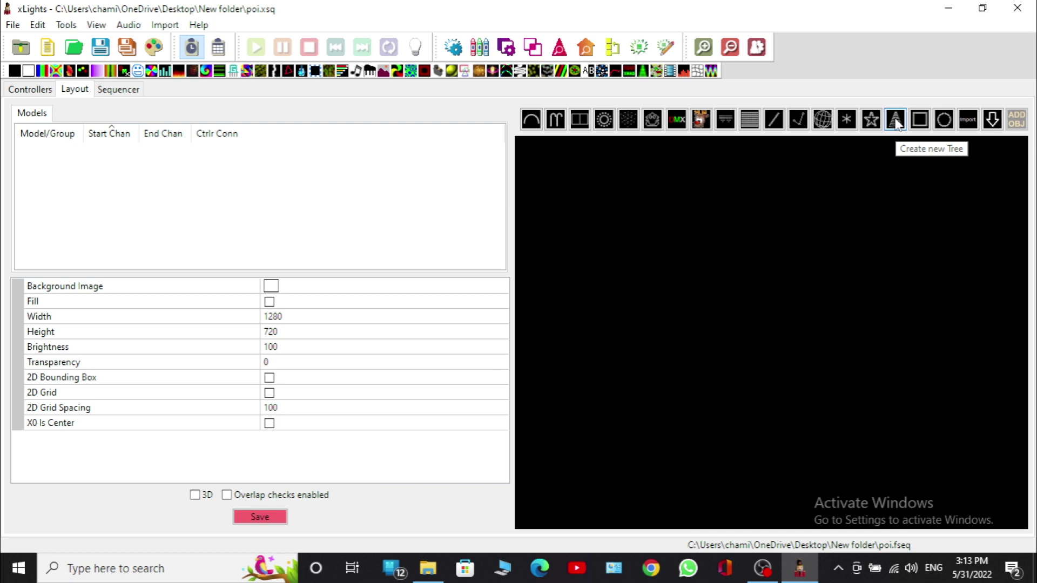
# Create a Tree model in the layout, enlarge it and position it in the preview.
pyautogui.click(896, 120)
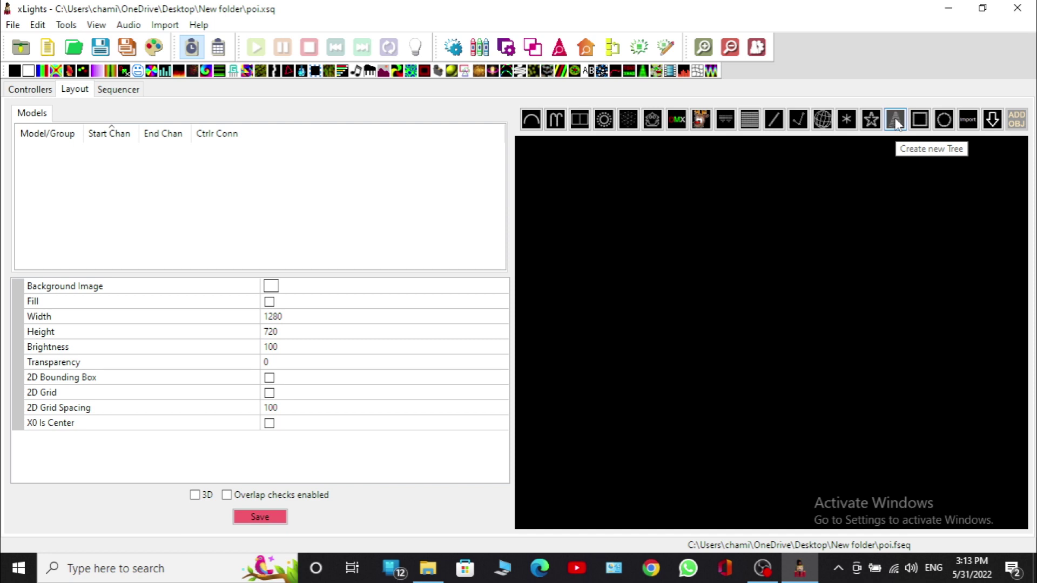
pyautogui.click(753, 231)
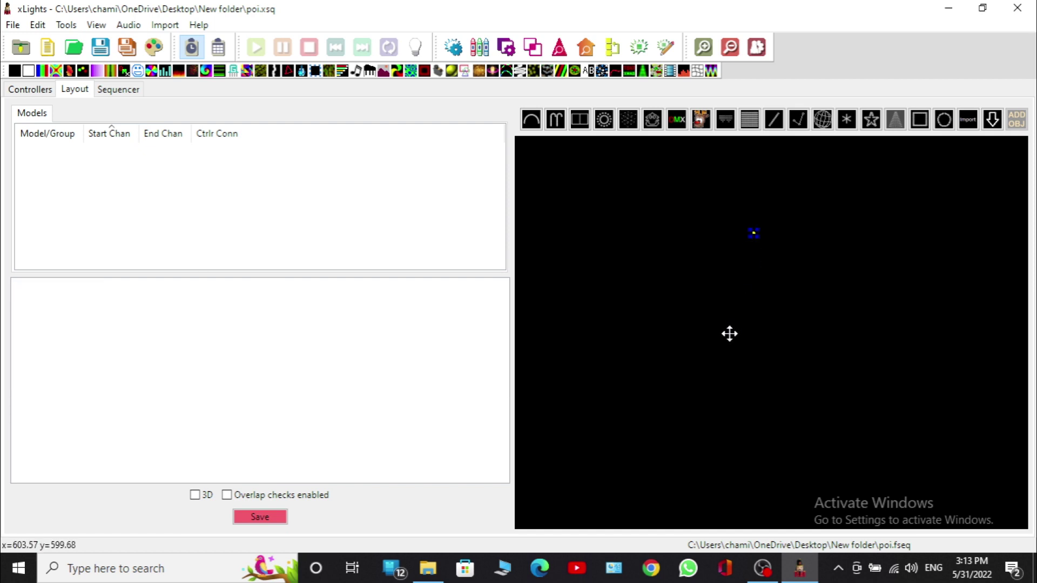
pyautogui.moveTo(710, 325); pyautogui.dragTo(931, 380)
pyautogui.moveTo(854, 321); pyautogui.dragTo(704, 311)
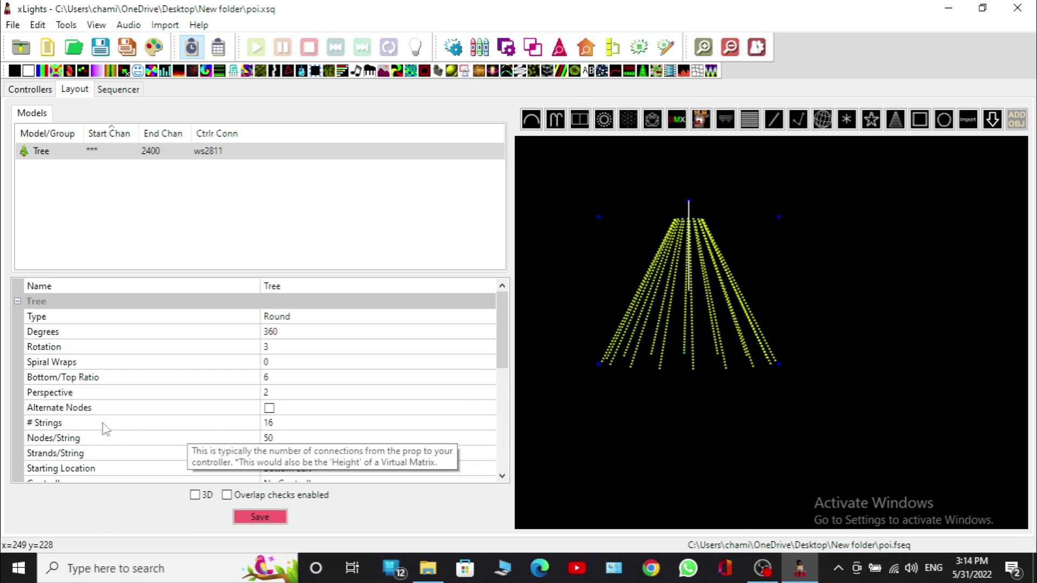
# Set the tree to 48 strings with 12 nodes per string and save the layout.
pyautogui.click(283, 423)
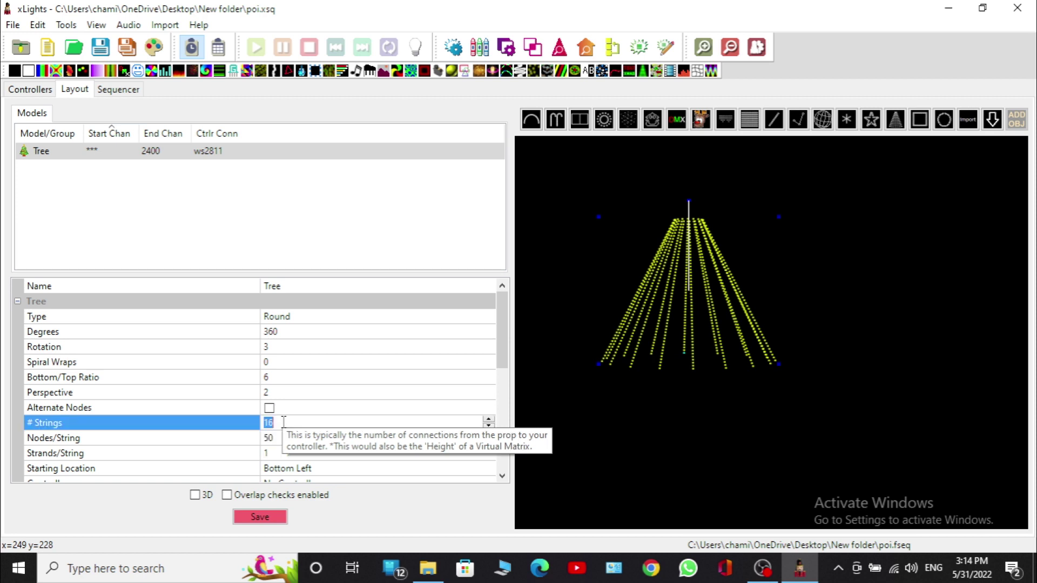
pyautogui.write('48')
pyautogui.press('Return')
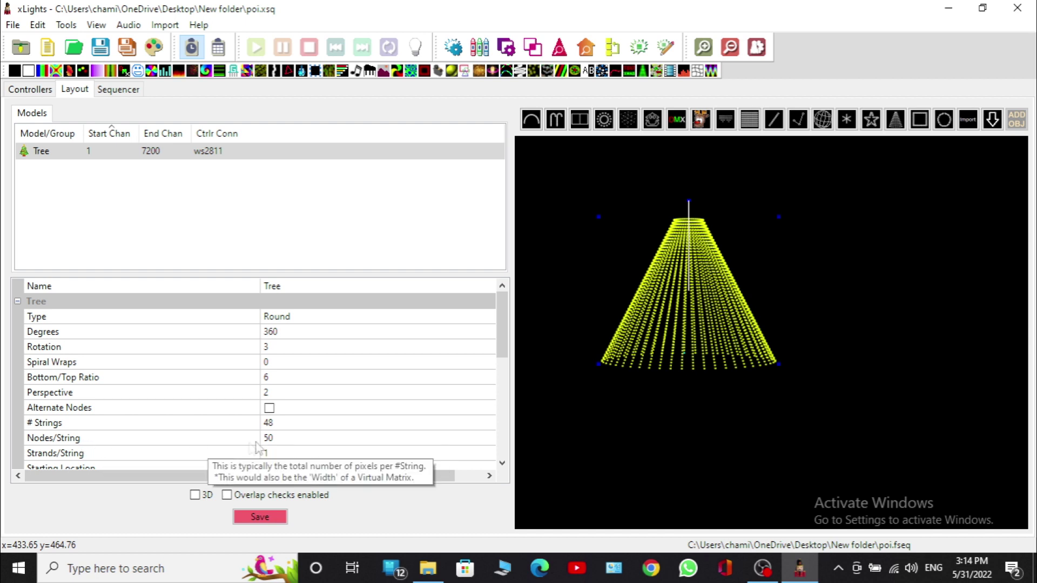
pyautogui.click(289, 439)
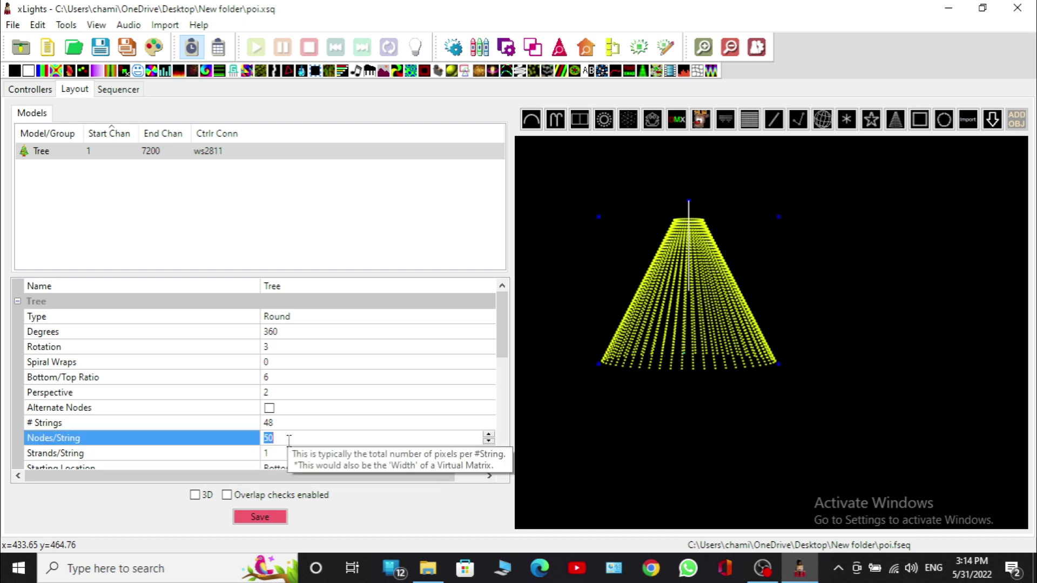
pyautogui.write('12')
pyautogui.press('Return')
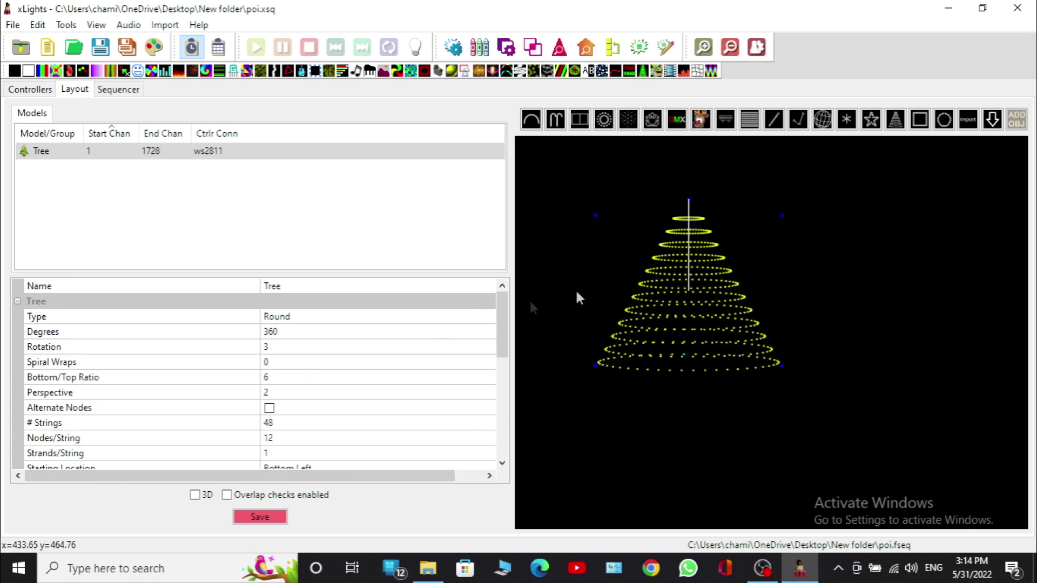
pyautogui.click(268, 521)
pyautogui.click(269, 521)
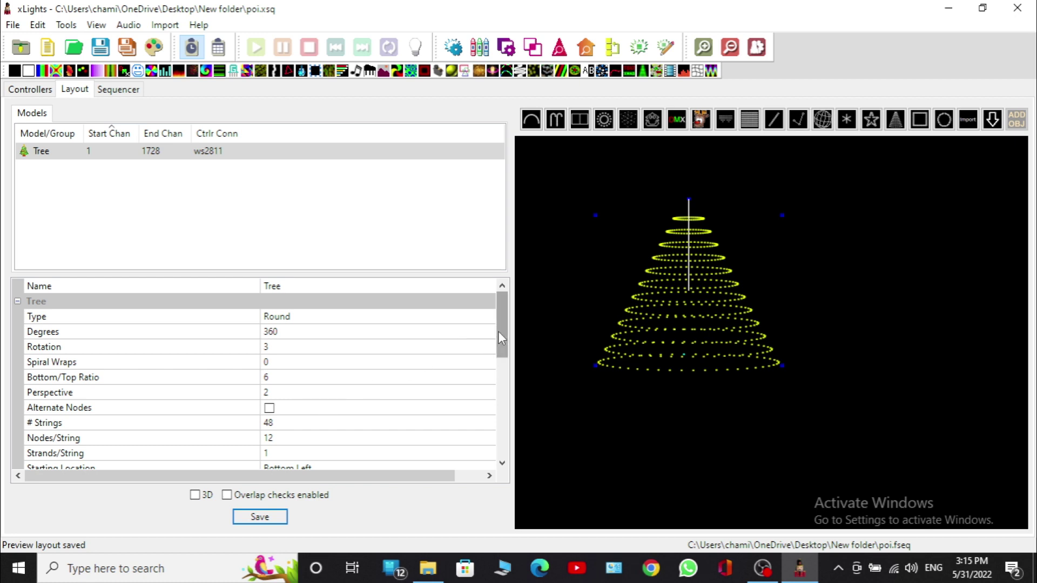
pyautogui.moveTo(499, 332); pyautogui.dragTo(498, 376)
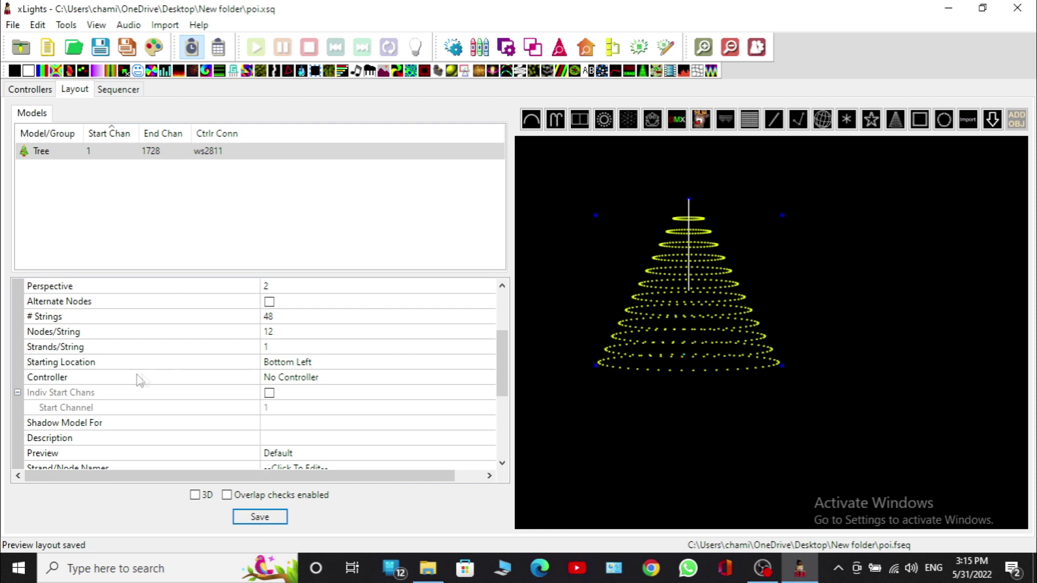
pyautogui.click(304, 366)
pyautogui.click(304, 367)
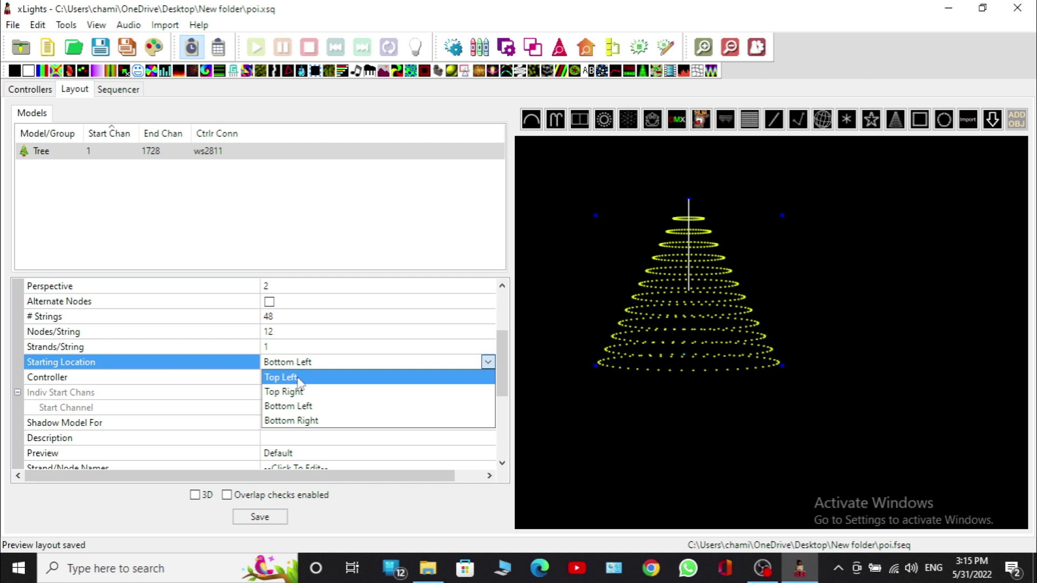
pyautogui.click(562, 288)
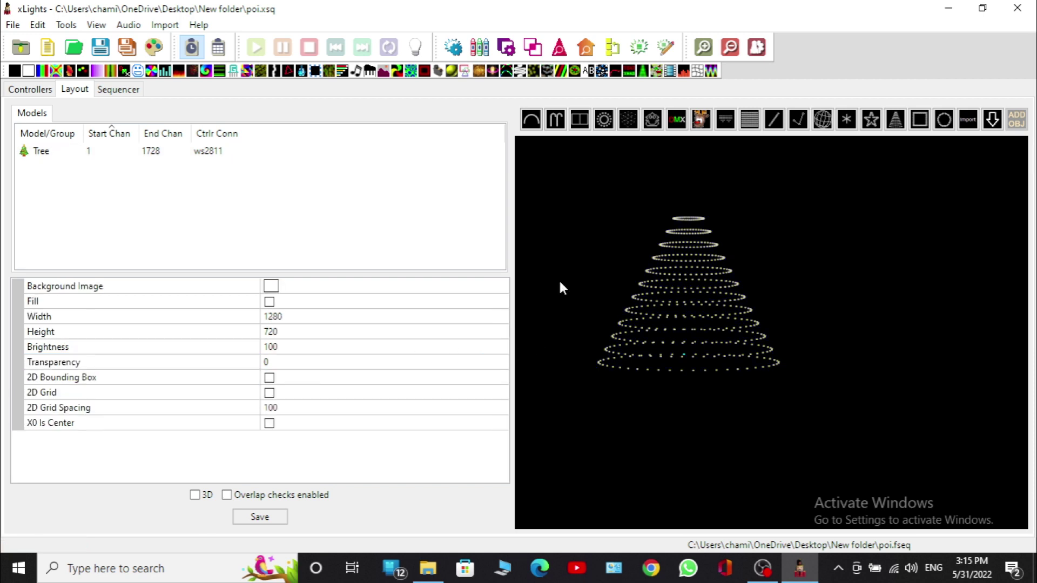
# Flatten the tree model vertically in the 2D layout until its rings lie almost in one plane.
pyautogui.click(679, 311)
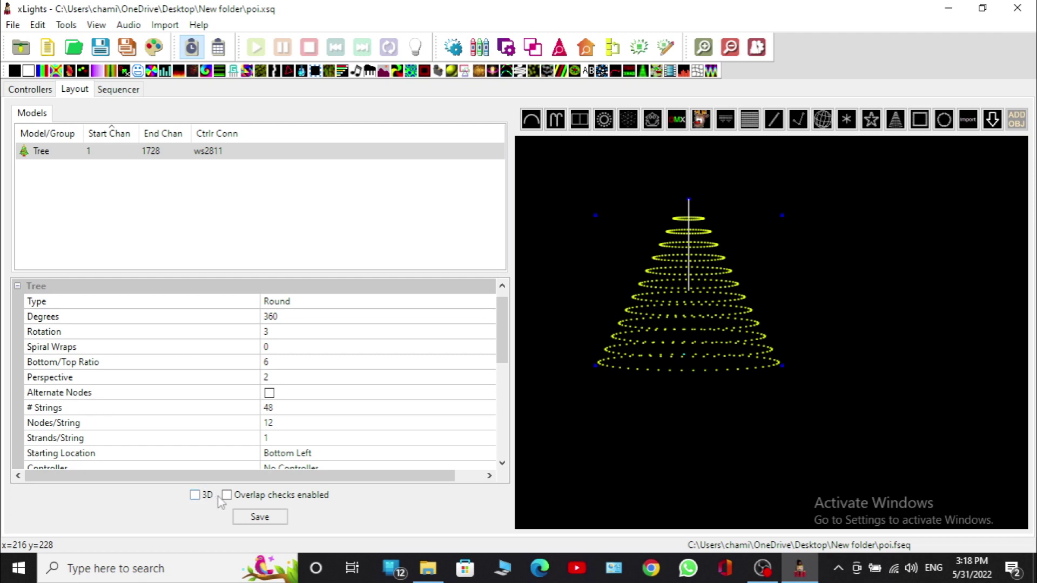
pyautogui.click(195, 495)
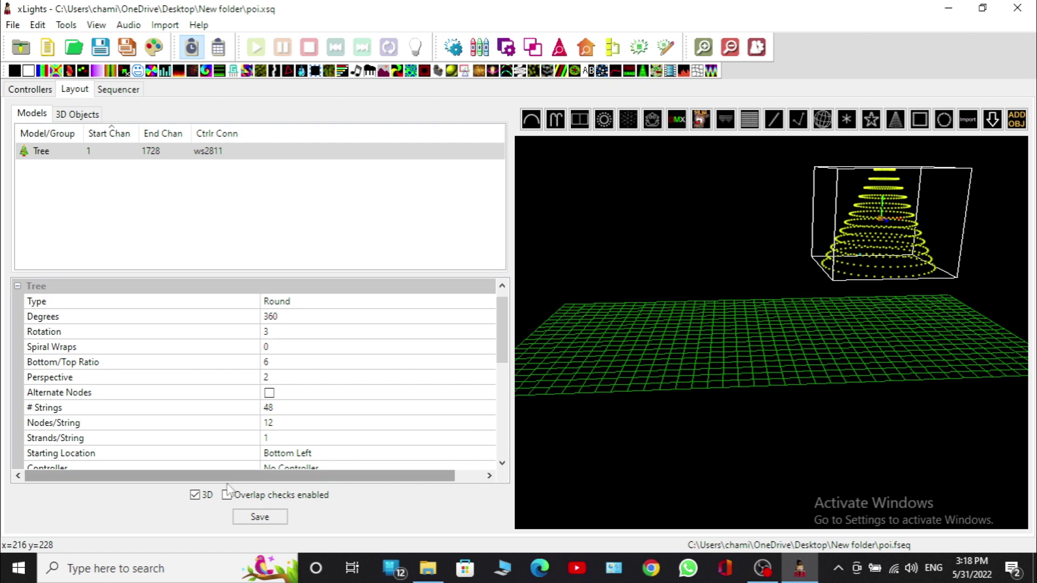
pyautogui.click(195, 495)
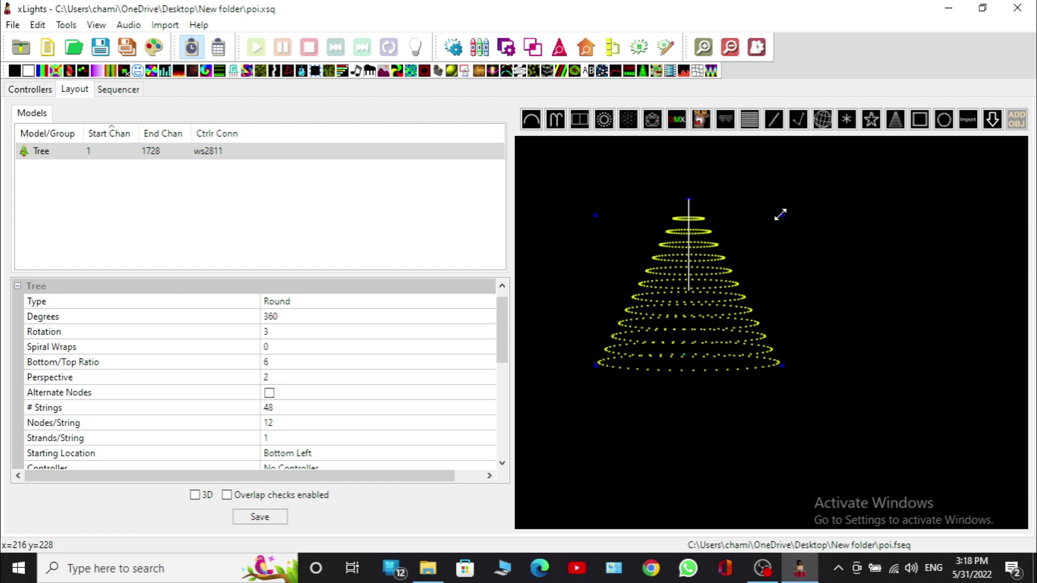
pyautogui.moveTo(780, 214); pyautogui.dragTo(803, 355)
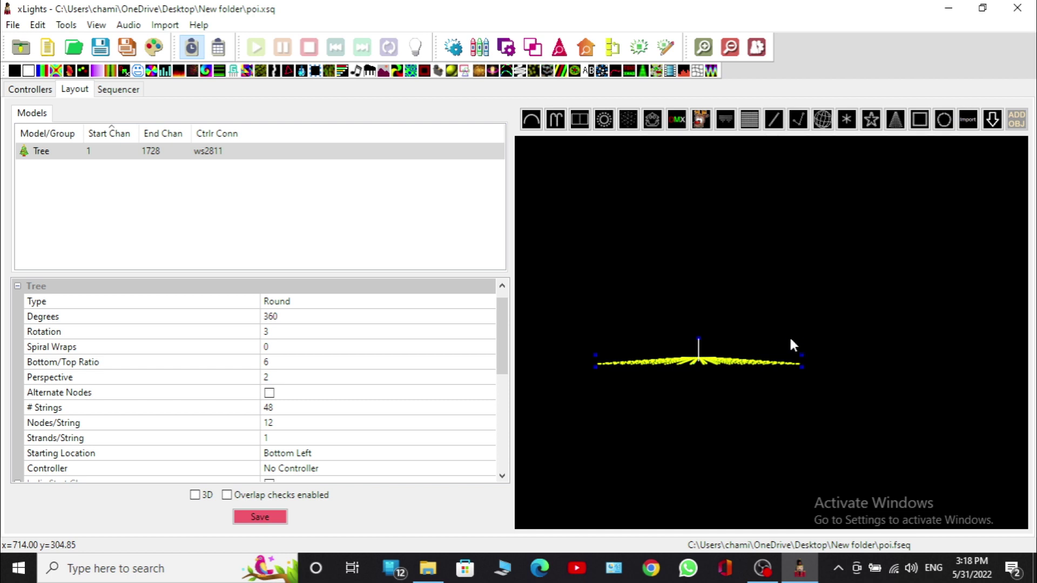
# Switch the layout preview to 3D, view the tree from above, and save the layout.
pyautogui.click(195, 496)
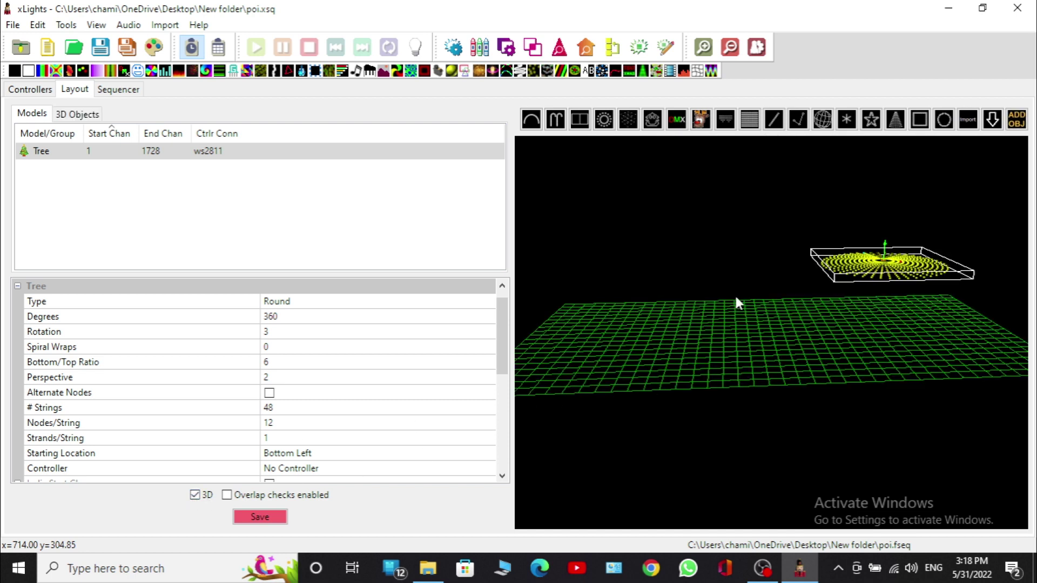
pyautogui.moveTo(736, 300); pyautogui.dragTo(731, 406)
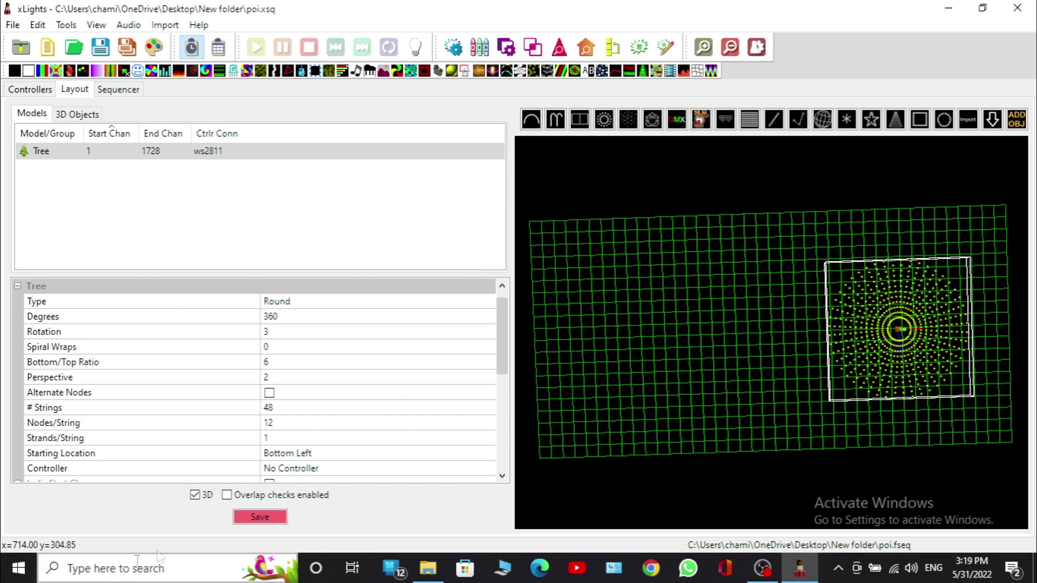
pyautogui.click(259, 518)
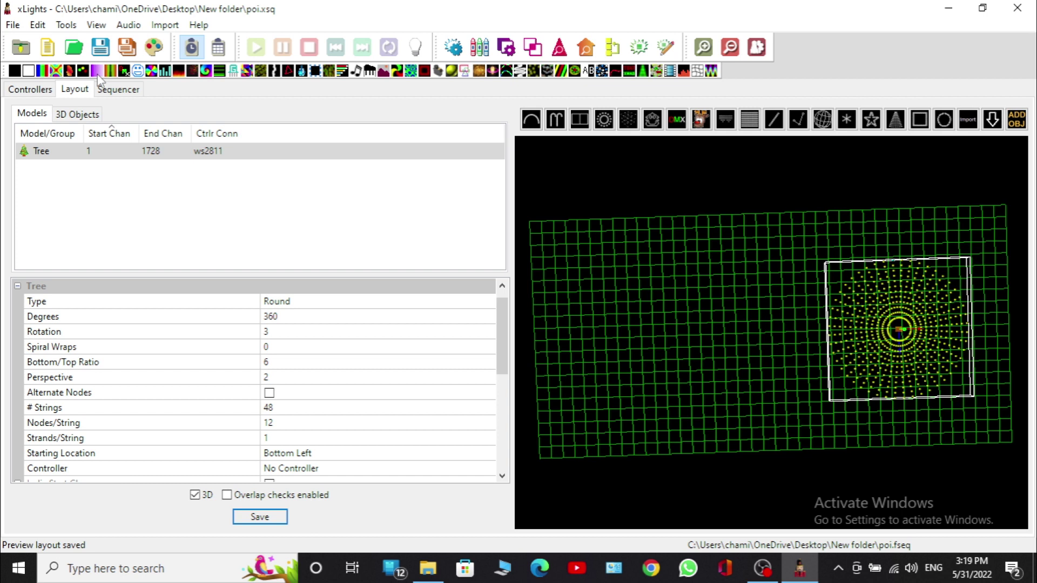
# Switch to the sequencer and check the open sequence's settings.
pyautogui.click(114, 90)
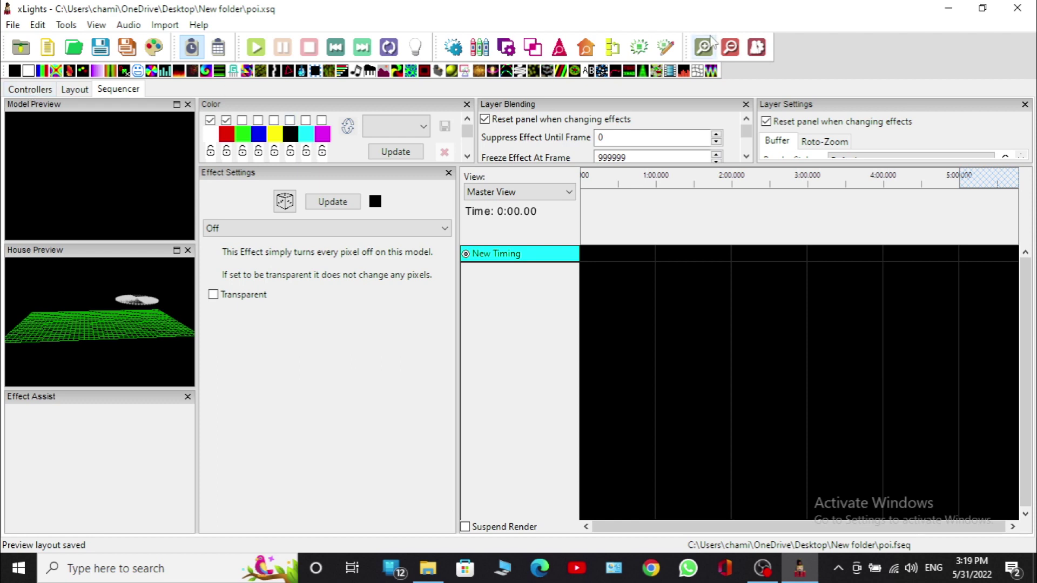
pyautogui.click(758, 47)
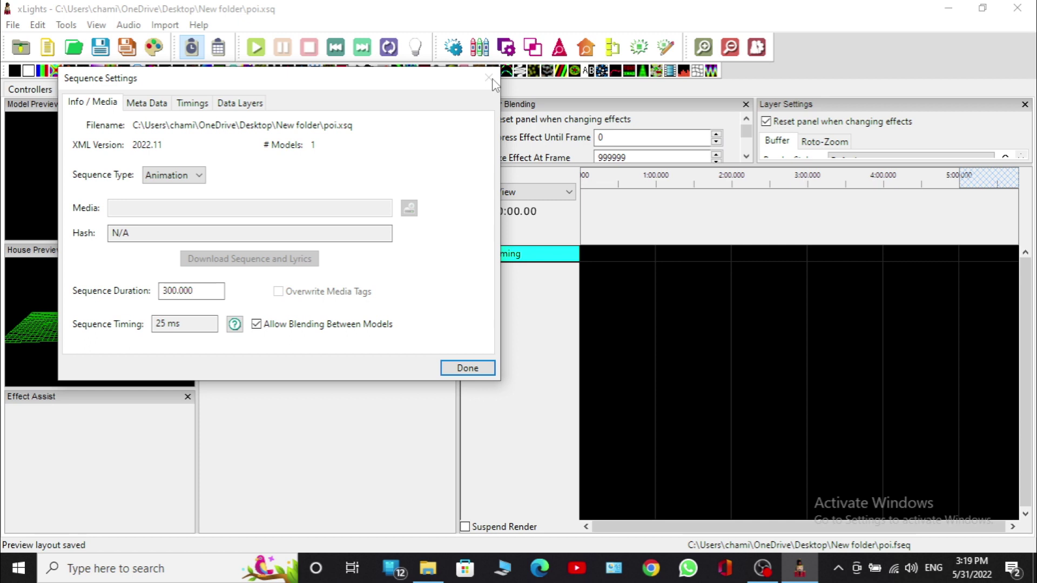
pyautogui.click(463, 369)
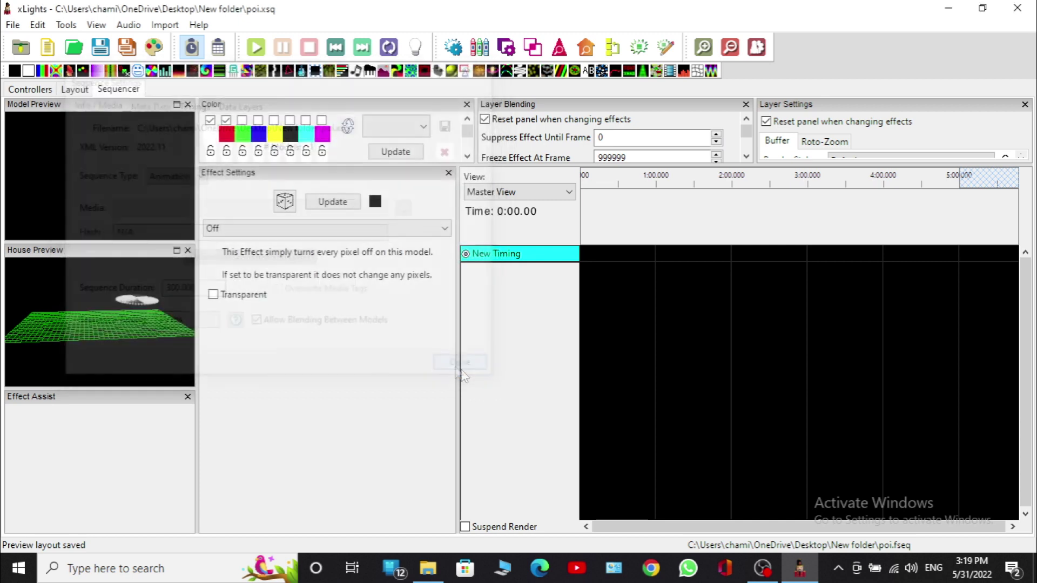
# Create a new 20 fps (50 ms) animation sequence with the All Models view, discarding the open sequence's unsaved changes.
pyautogui.click(47, 48)
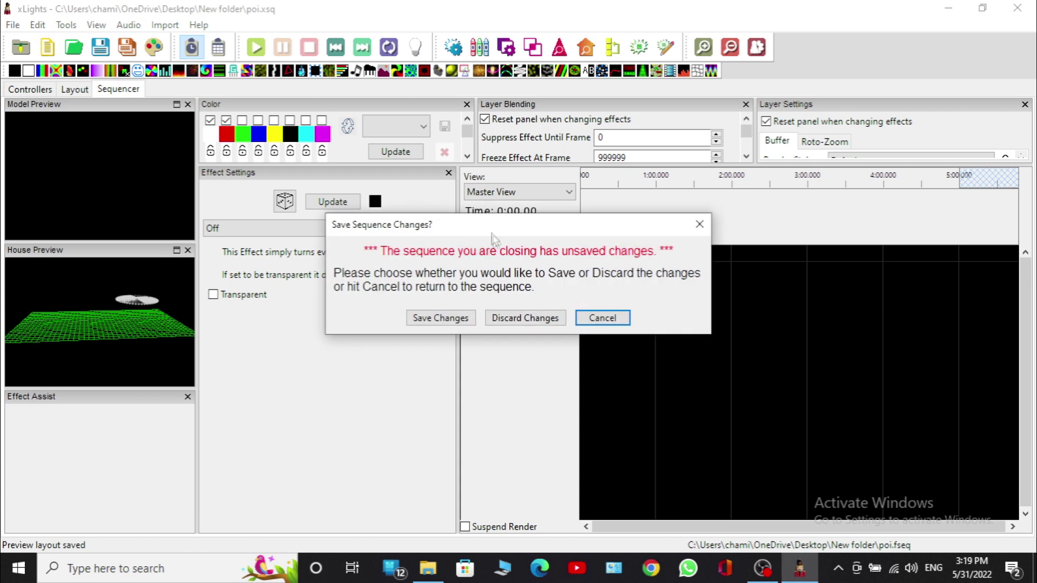
pyautogui.click(514, 318)
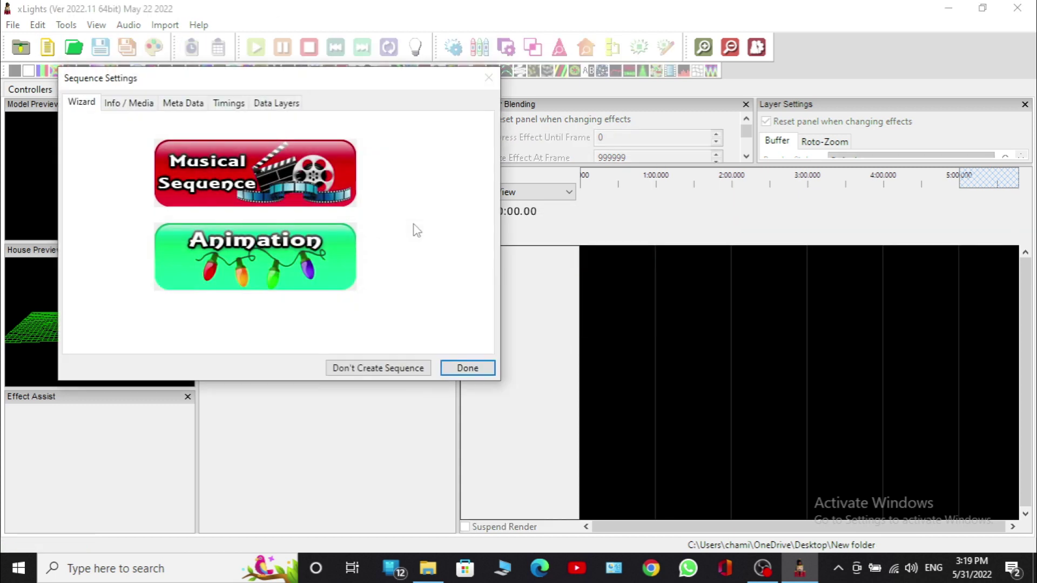
pyautogui.click(284, 252)
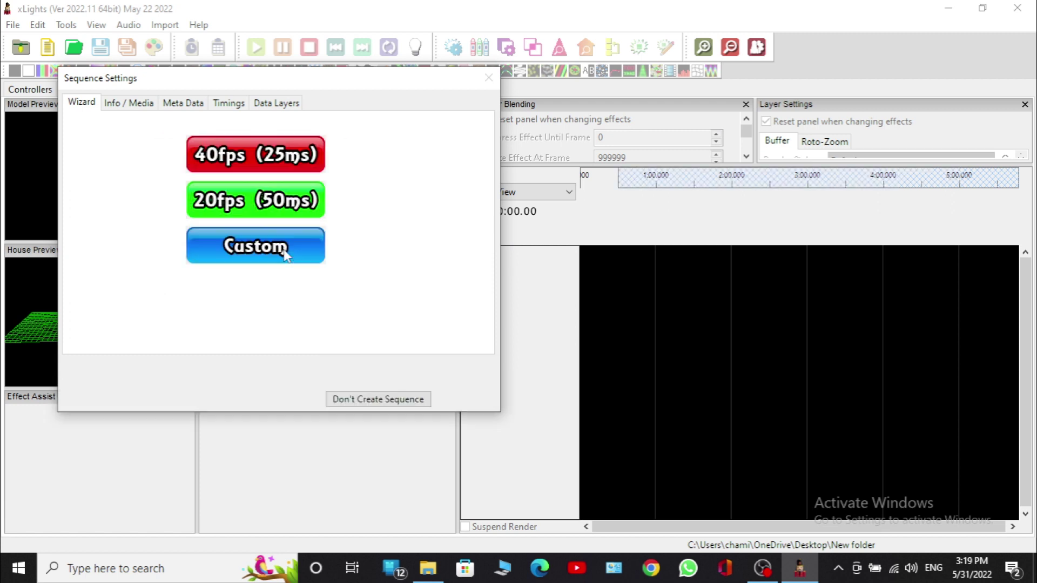
pyautogui.click(265, 202)
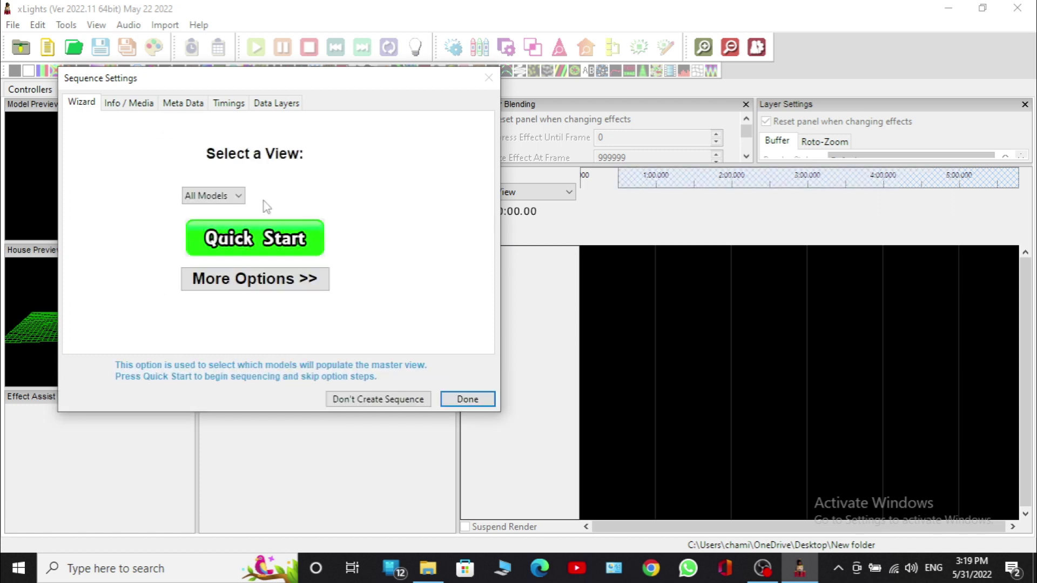
pyautogui.click(274, 236)
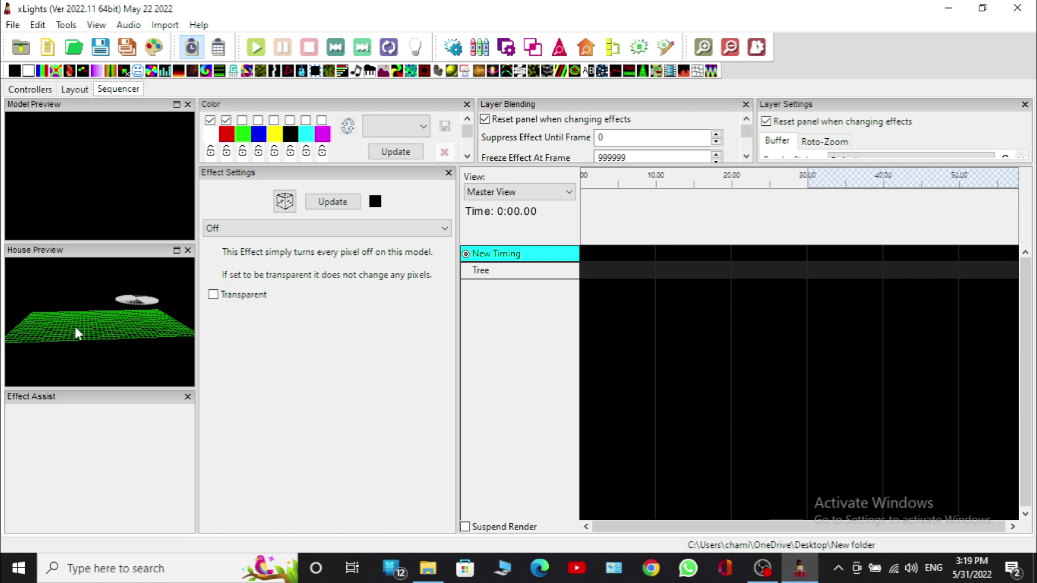
# Add a Bars effect to the Tree model at the start of the timeline.
pyautogui.moveTo(76, 327); pyautogui.dragTo(75, 400)
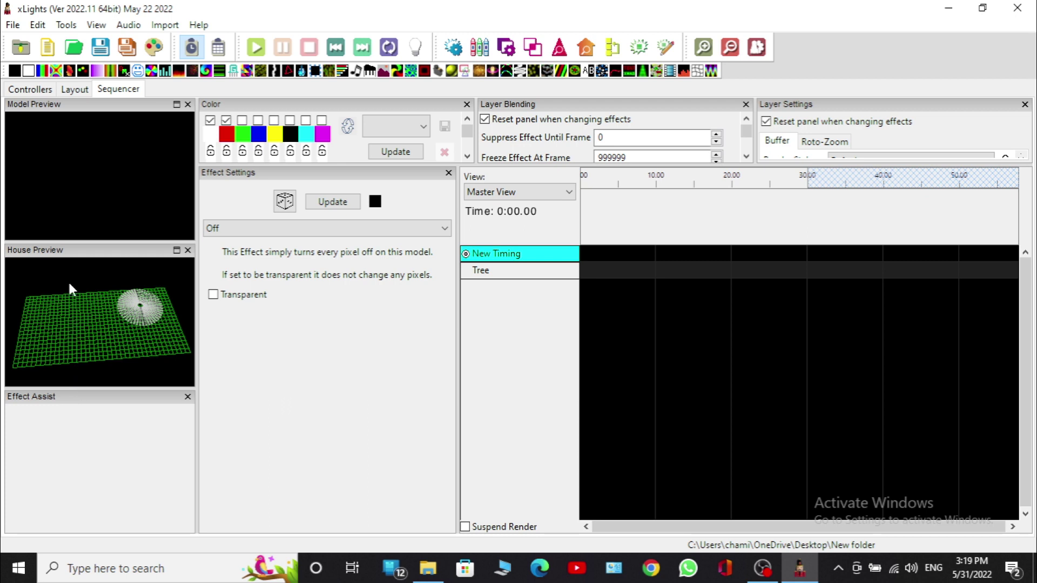
pyautogui.moveTo(68, 280); pyautogui.dragTo(81, 360)
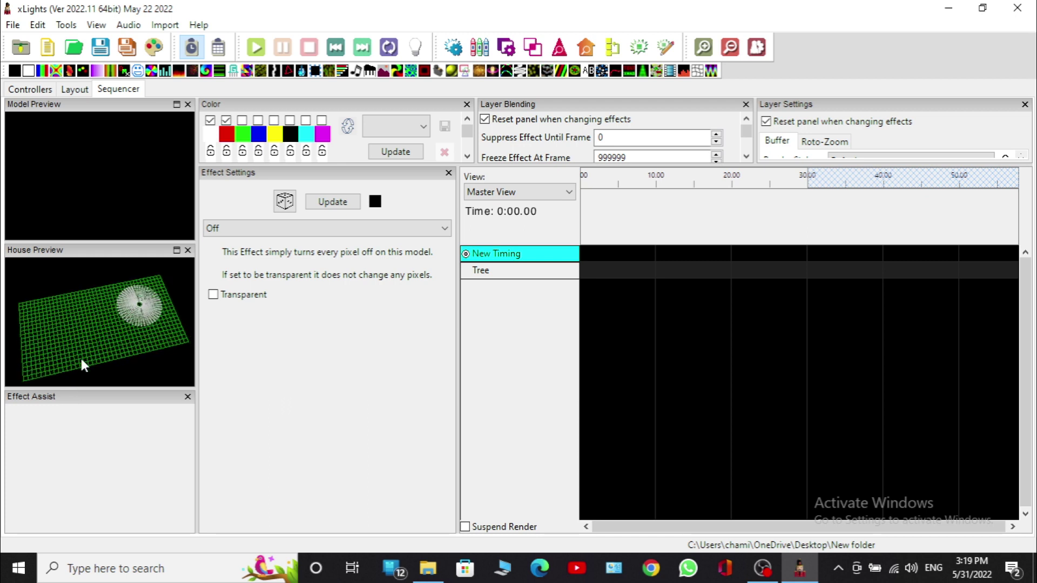
pyautogui.moveTo(75, 276); pyautogui.dragTo(61, 322)
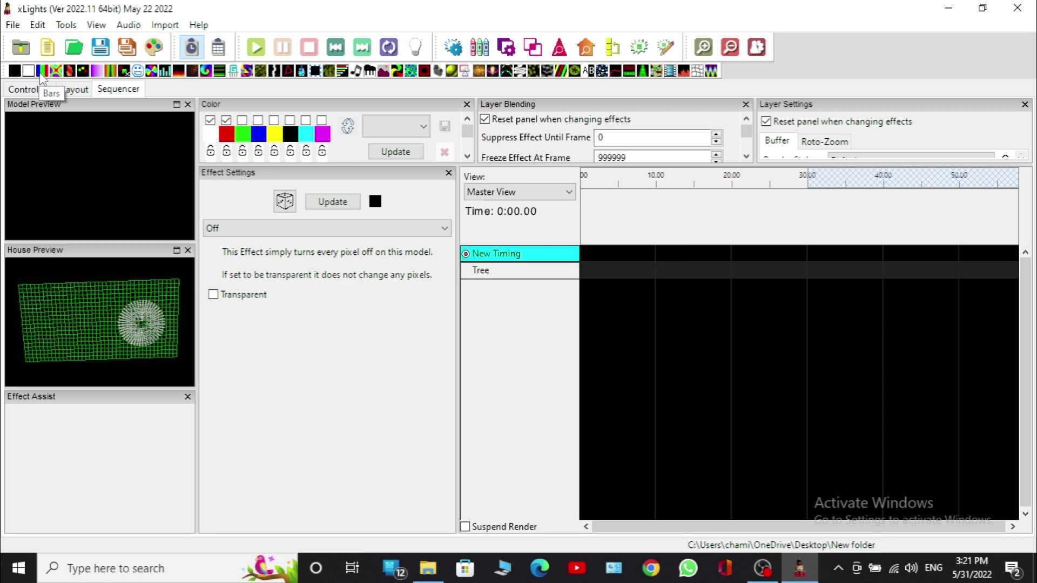
pyautogui.moveTo(41, 77)
pyautogui.mouseDown()
pyautogui.moveTo(283, 108)
pyautogui.moveTo(604, 209)
pyautogui.moveTo(590, 250)
pyautogui.moveTo(597, 277)
pyautogui.moveTo(579, 272)
pyautogui.mouseUp()
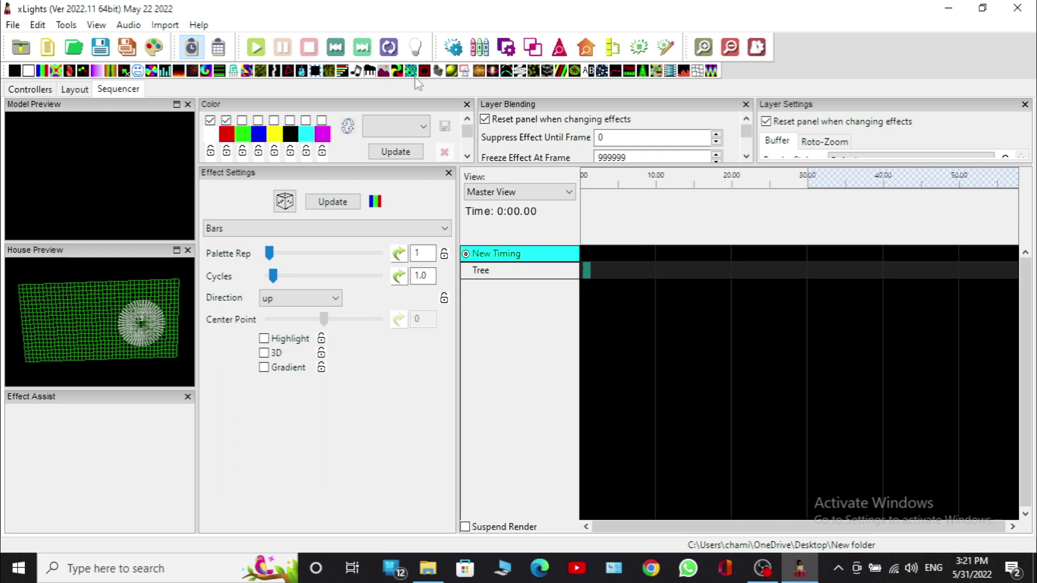
# Set the sequence duration to 300 seconds in the sequence settings.
pyautogui.click(758, 48)
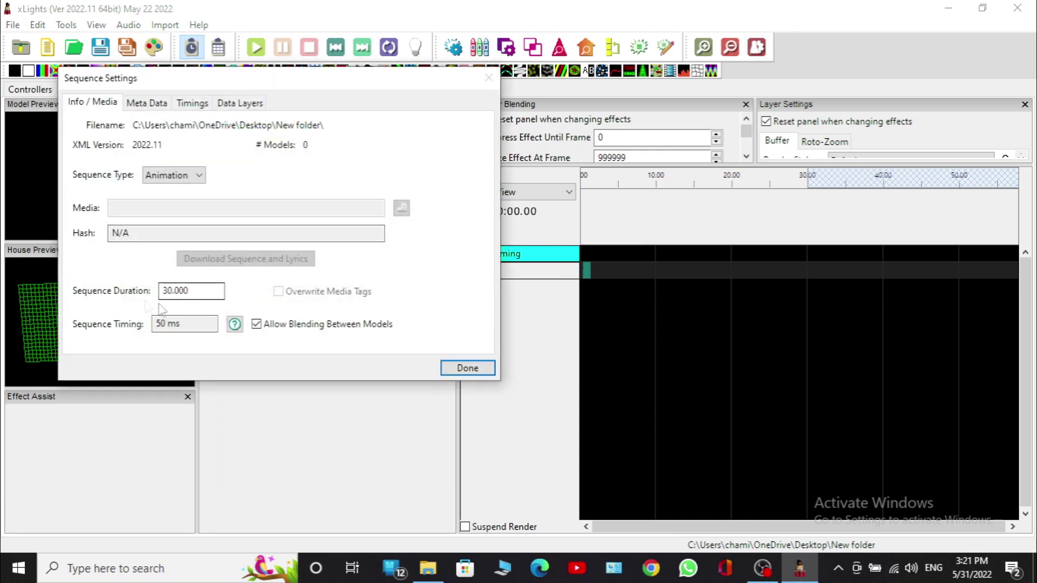
pyautogui.click(172, 292)
pyautogui.press('BackSpace')
pyautogui.press('BackSpace')
pyautogui.write('300')
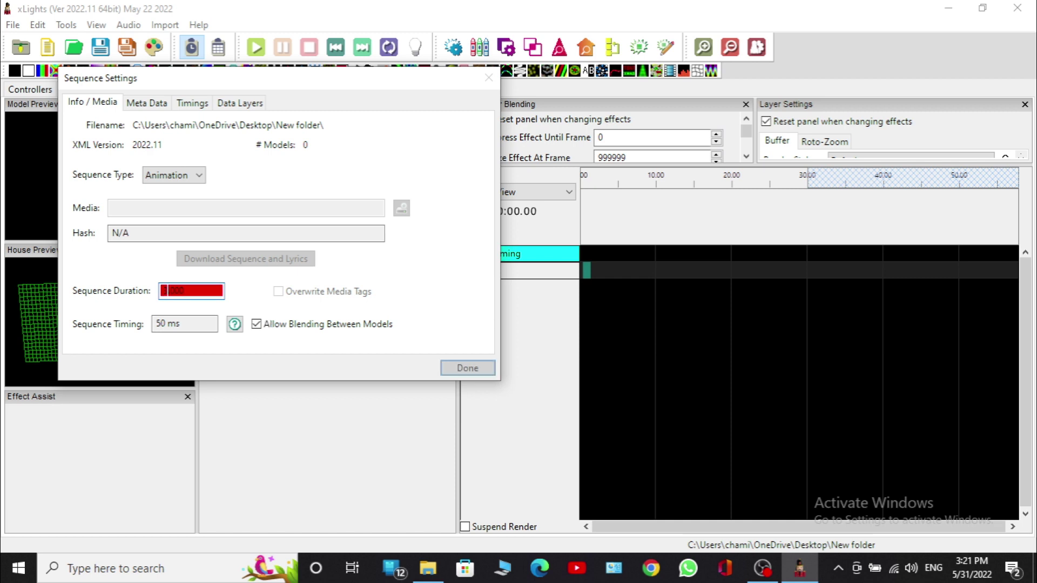
pyautogui.click(466, 365)
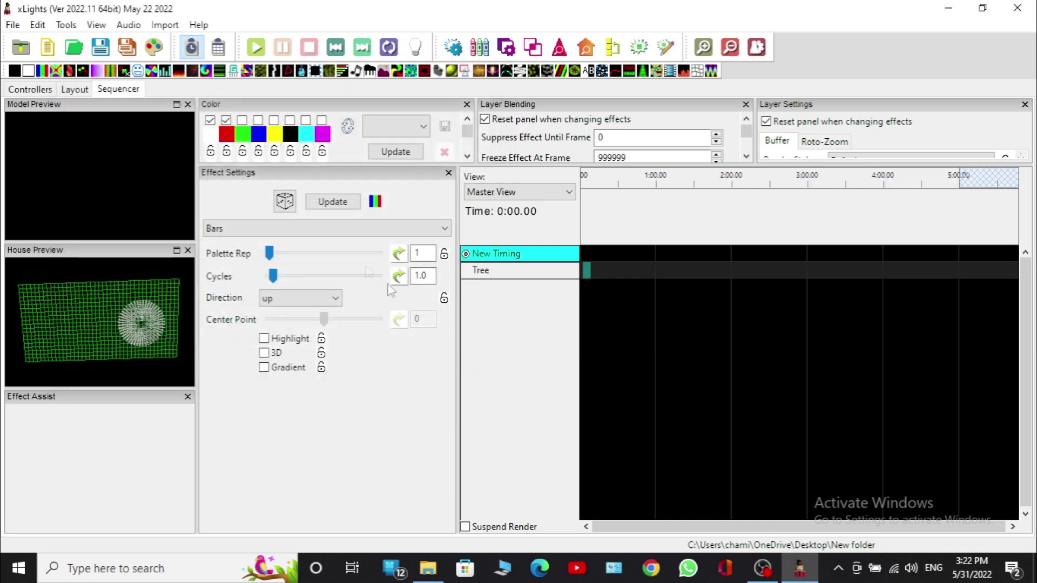
# Set the FSEQ version to V1 in the sequence preferences and apply them.
pyautogui.click(13, 24)
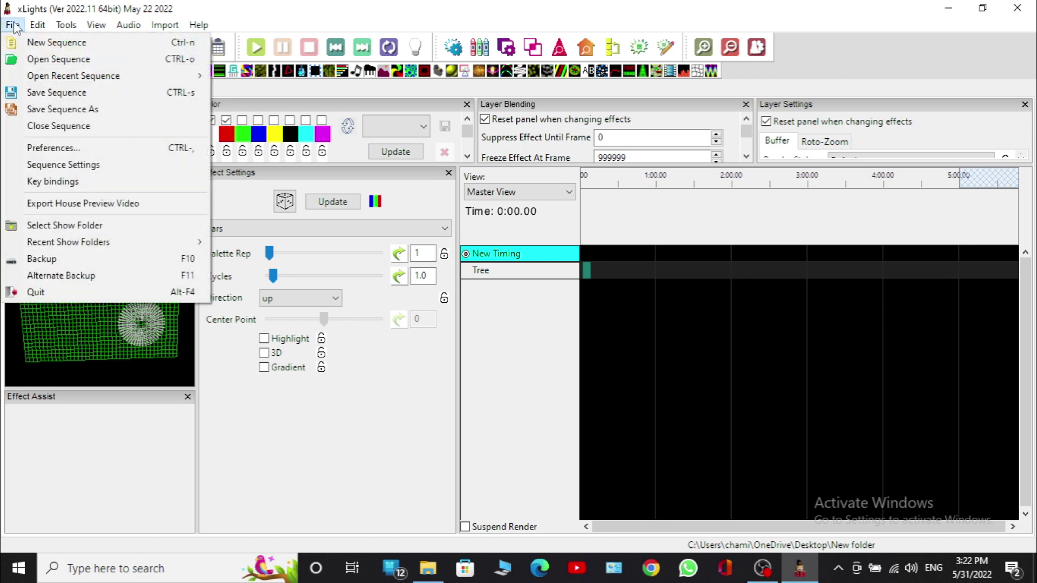
pyautogui.click(81, 150)
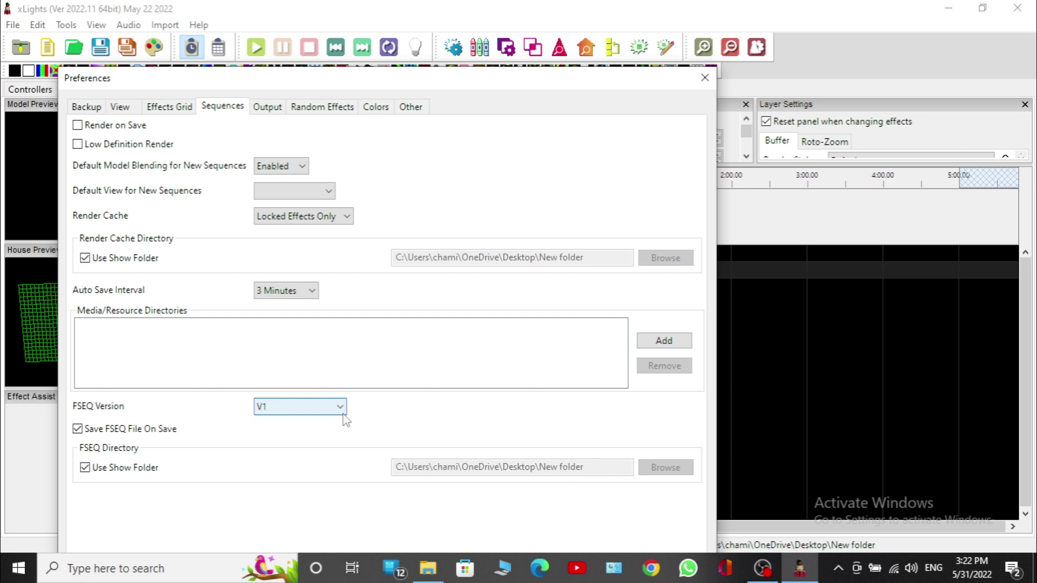
pyautogui.click(311, 414)
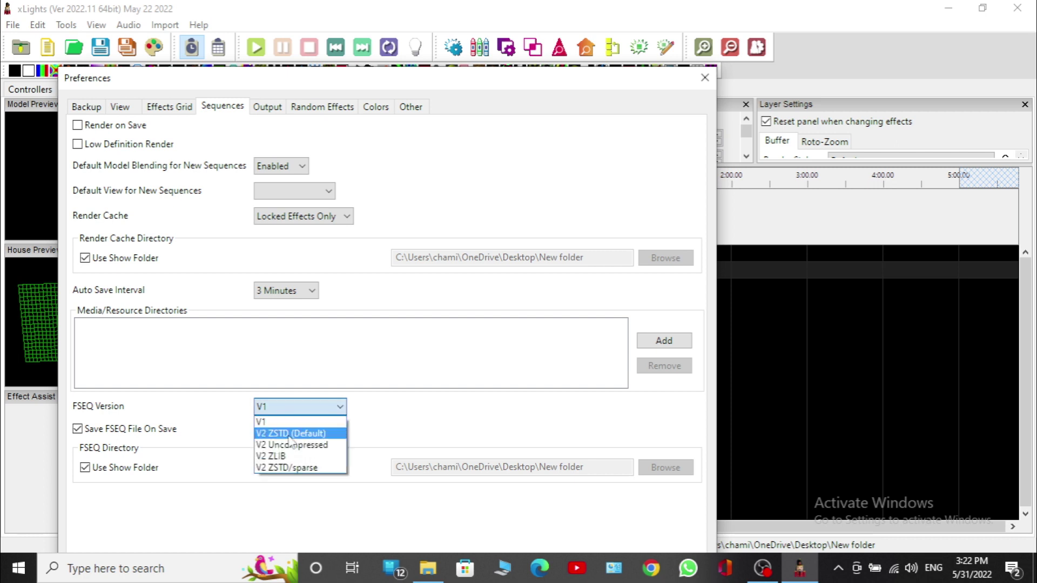
pyautogui.click(274, 421)
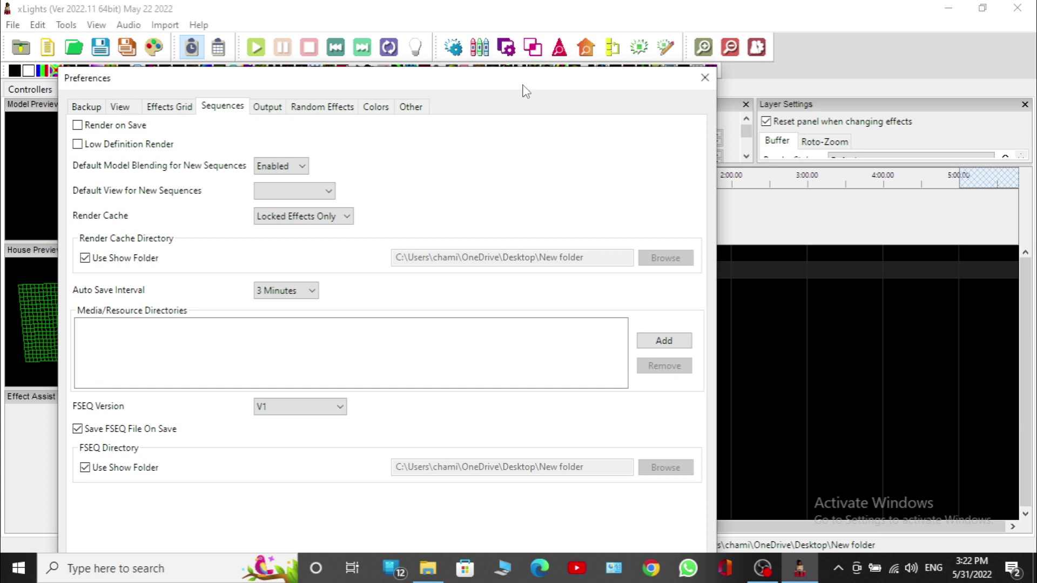
pyautogui.moveTo(523, 85); pyautogui.dragTo(528, 5)
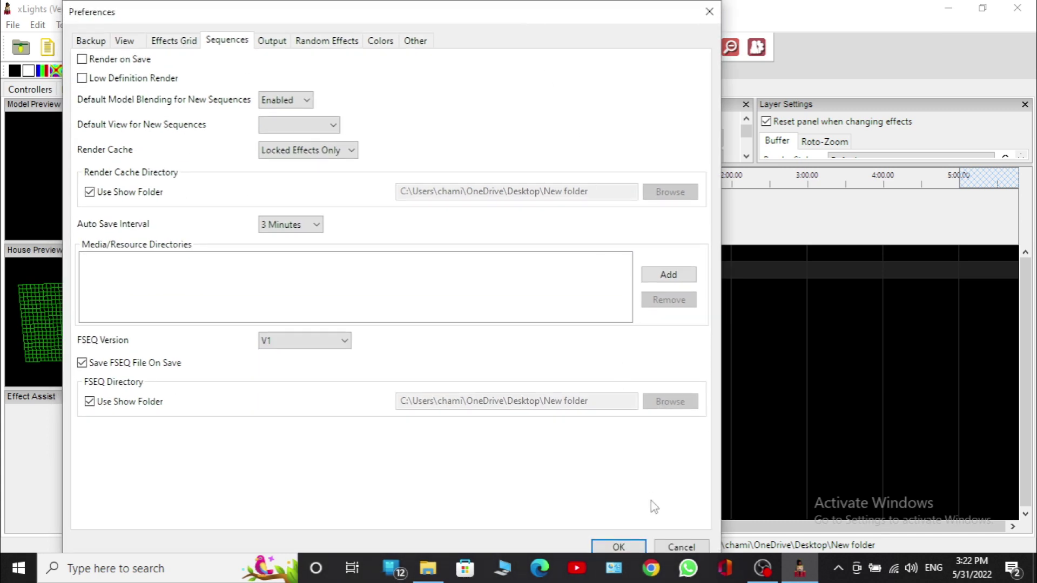
pyautogui.click(619, 547)
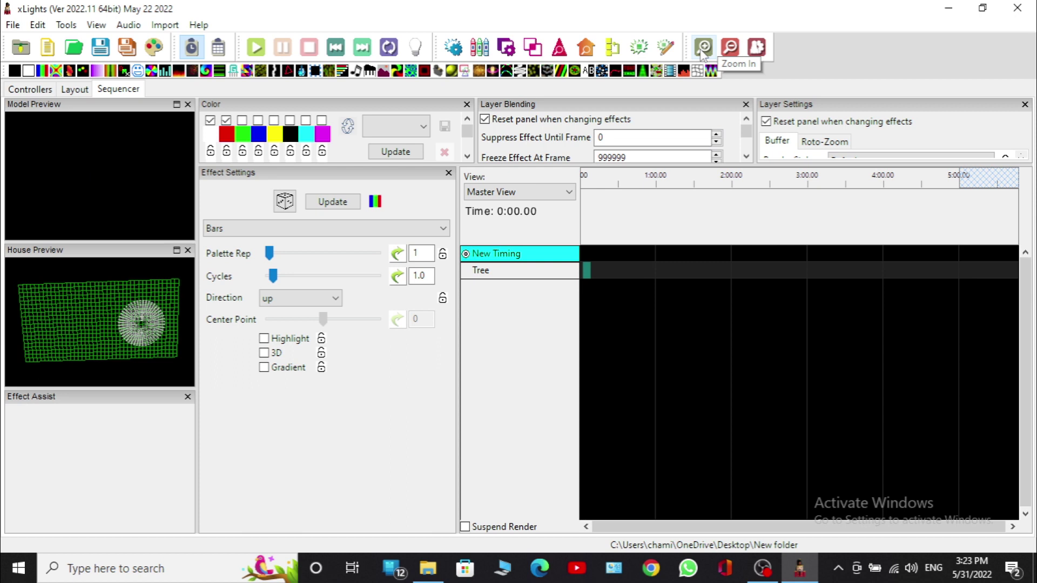
# Add a Bars effect to the Tree model from the start of the timeline to 15 seconds.
pyautogui.click(704, 52)
pyautogui.click(704, 52)
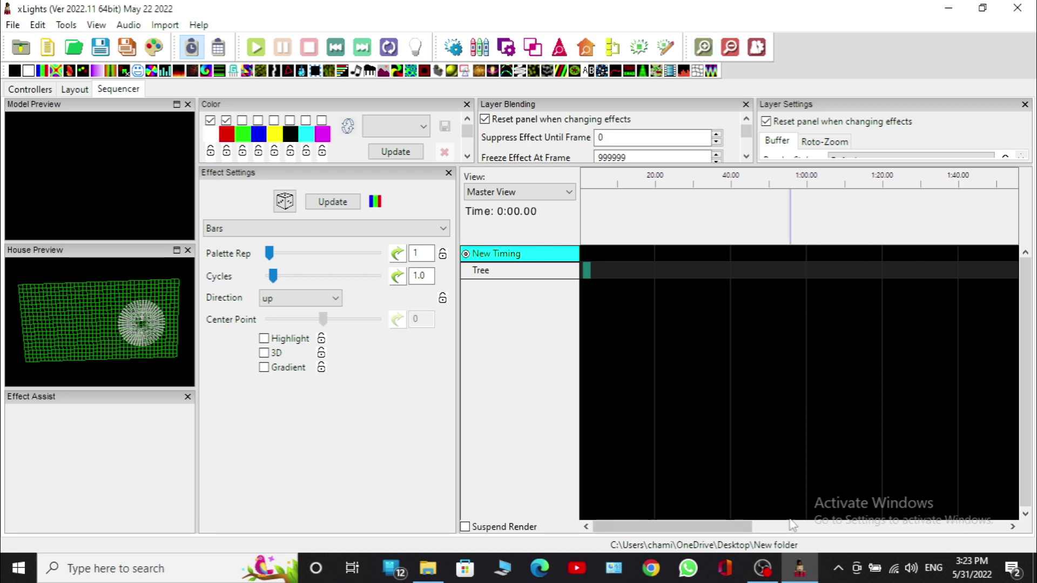
pyautogui.click(793, 525)
pyautogui.moveTo(854, 546); pyautogui.dragTo(592, 546)
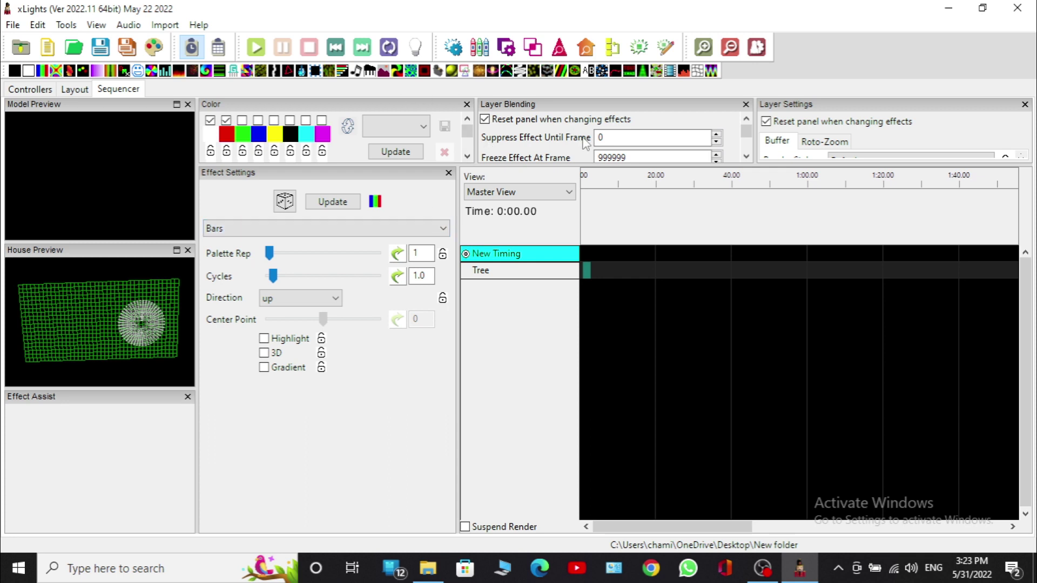
pyautogui.click(702, 49)
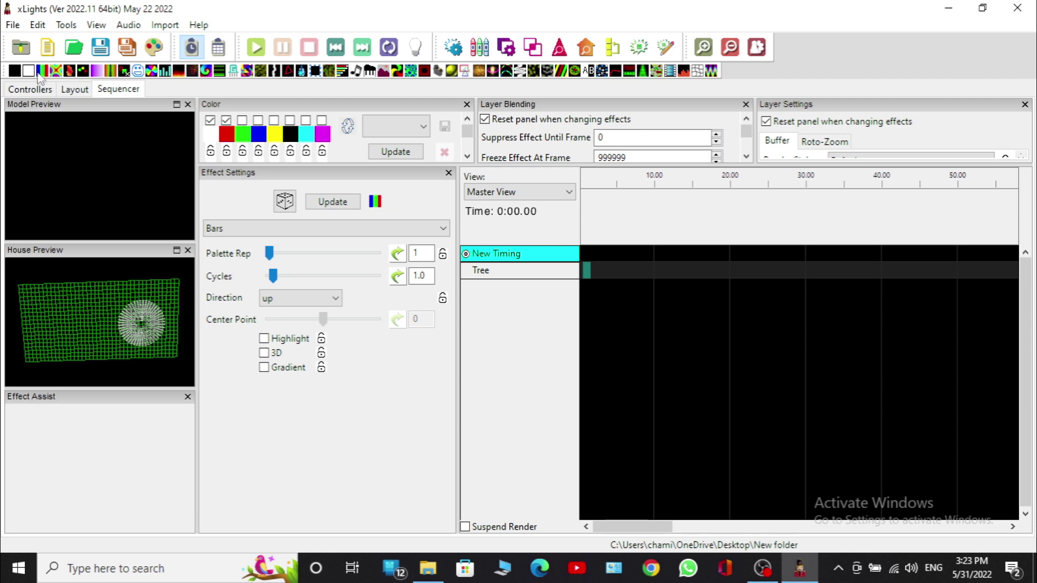
pyautogui.moveTo(43, 80); pyautogui.dragTo(361, 187)
pyautogui.moveTo(574, 269); pyautogui.dragTo(692, 270)
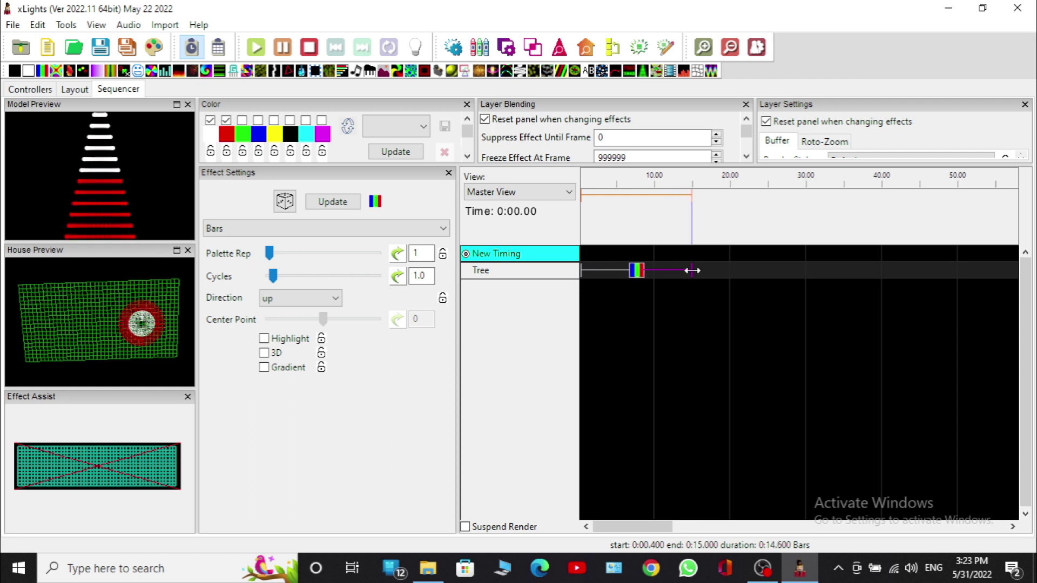
# Set the Bars effect's duration to 15000 ms in its timing settings.
pyautogui.rightClick(642, 274)
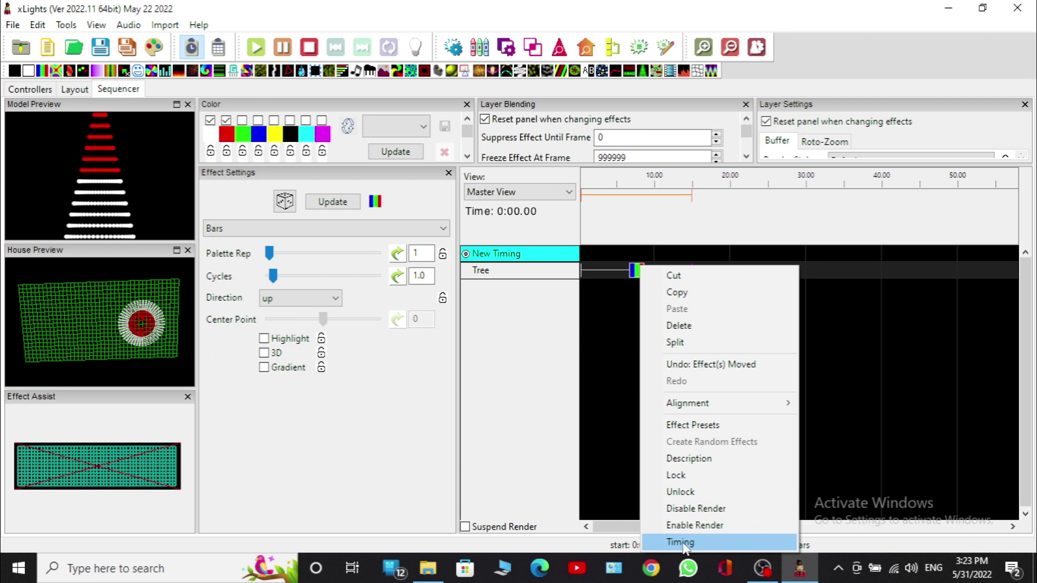
pyautogui.click(680, 542)
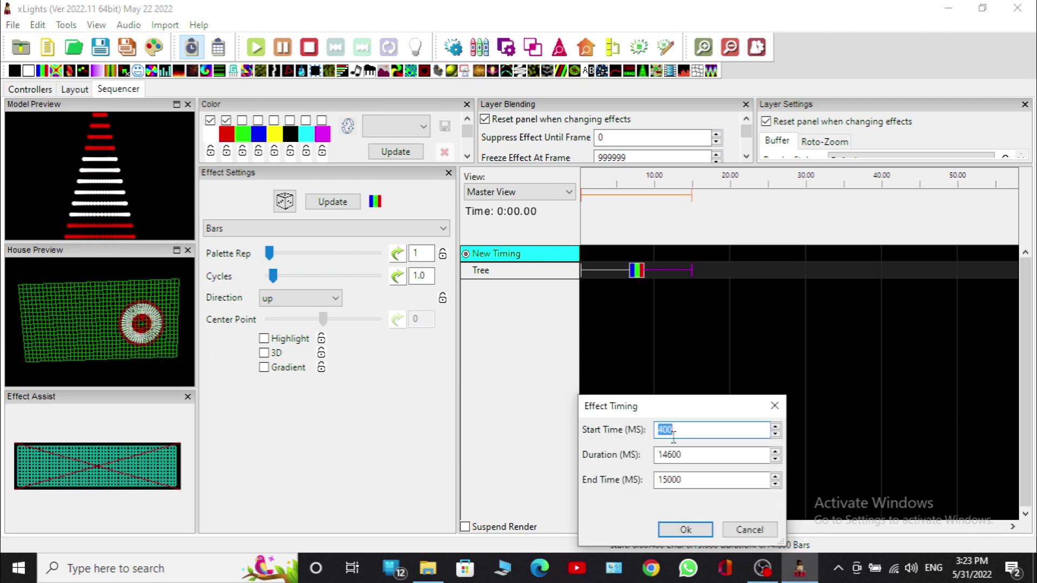
pyautogui.click(687, 458)
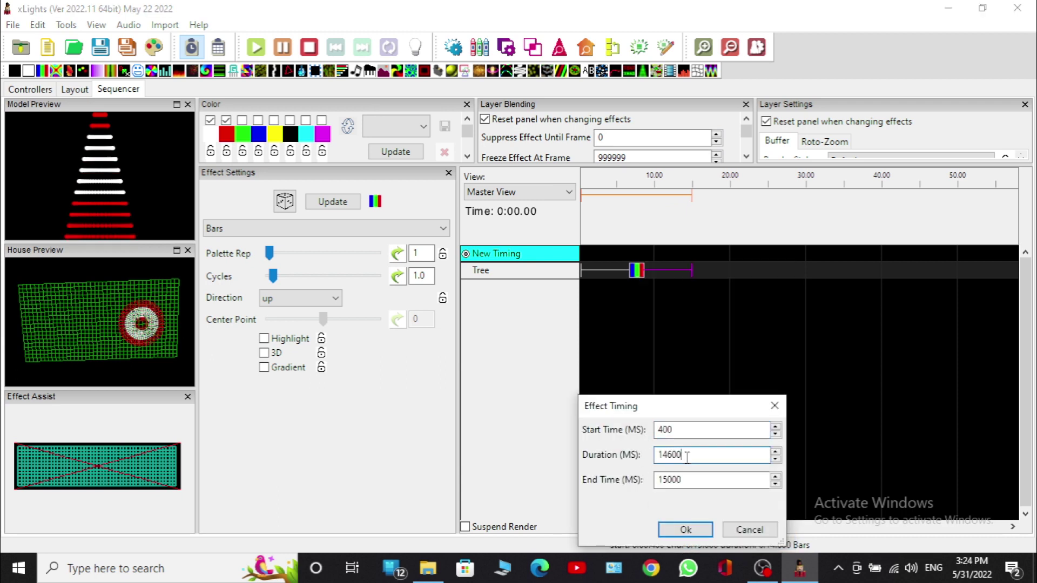
pyautogui.press('BackSpace')
pyautogui.press('BackSpace')
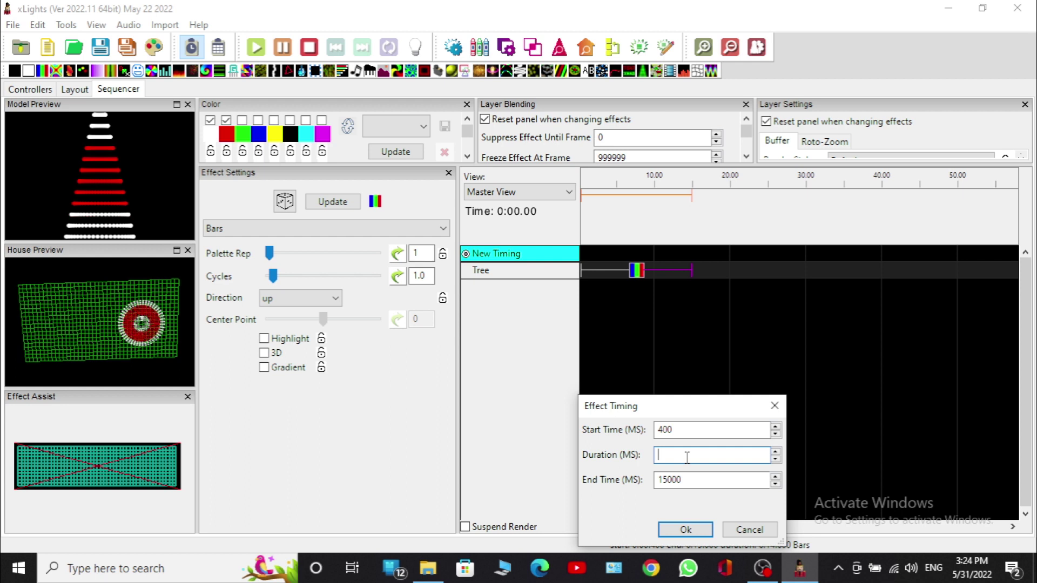
pyautogui.write('000')
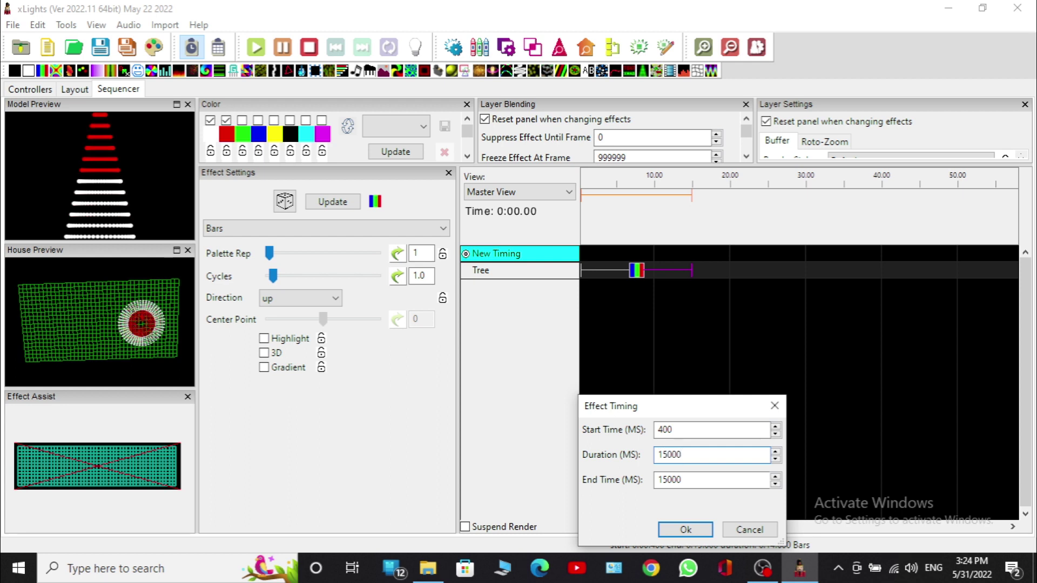
pyautogui.press('Return')
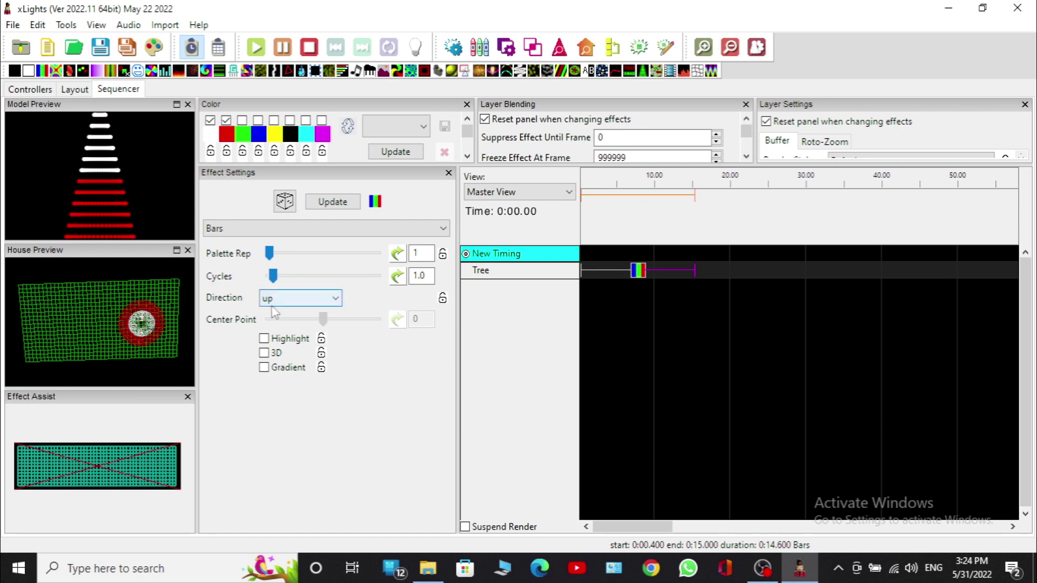
# Configure the Bars effect with Palette Rep 5, 16 cycles and Gradient, using red, blue and yellow.
pyautogui.click(289, 276)
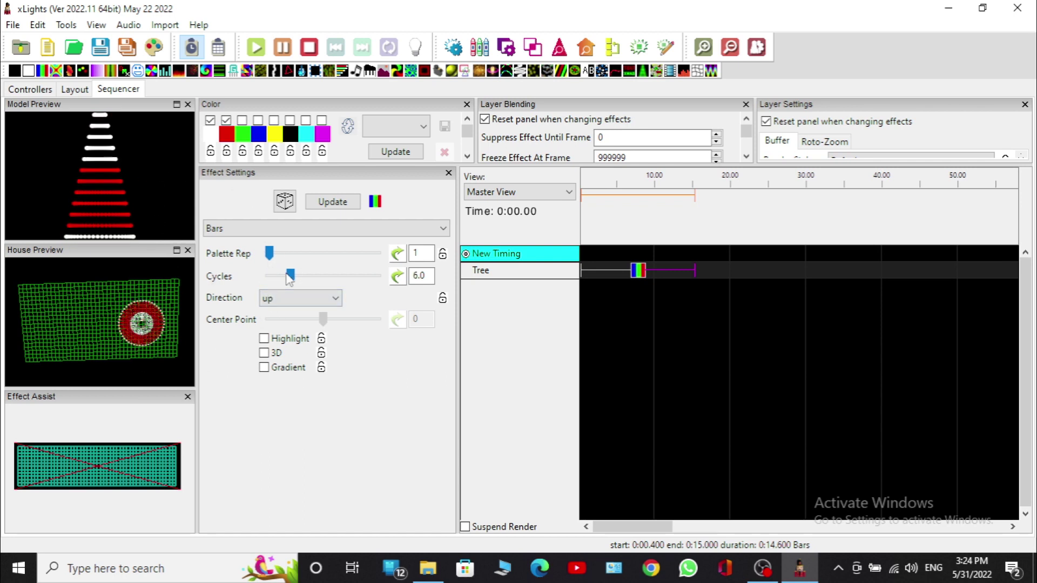
pyautogui.moveTo(289, 276); pyautogui.dragTo(307, 280)
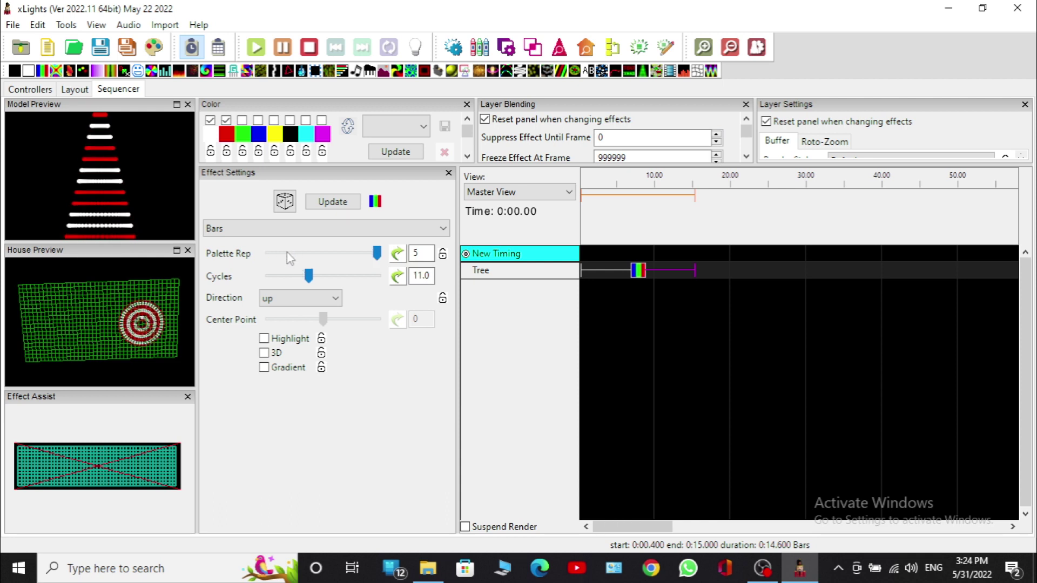
pyautogui.click(323, 301)
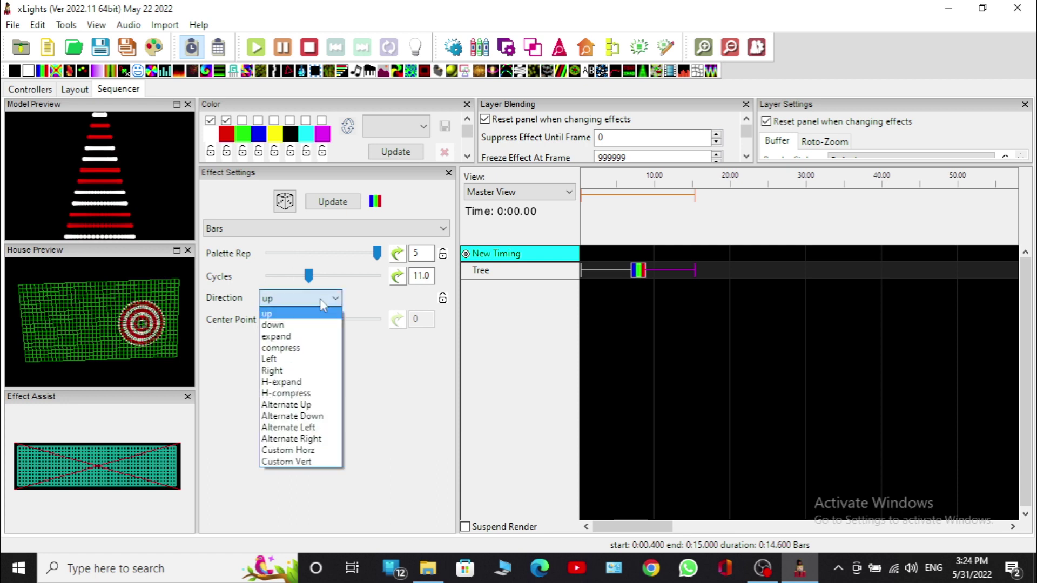
pyautogui.click(232, 398)
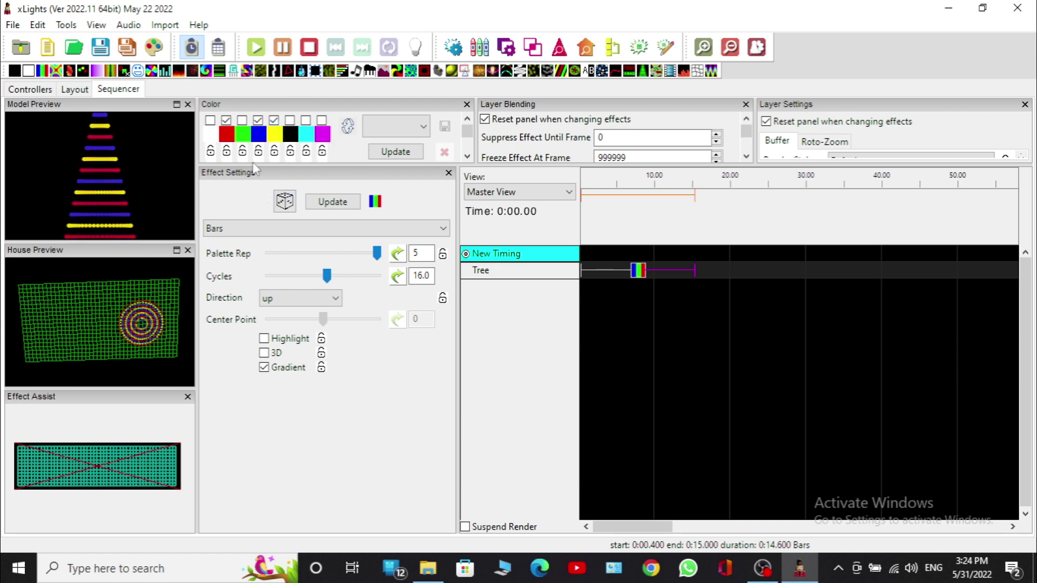
# Change the black palette colour to orange and enable orange and white for the Bars effect.
pyautogui.click(291, 135)
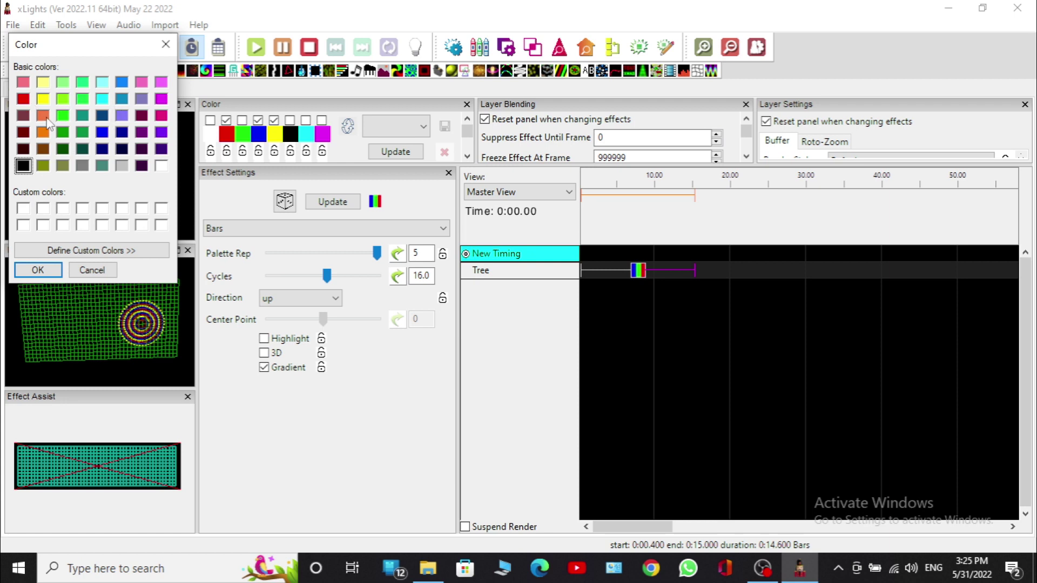
pyautogui.click(44, 133)
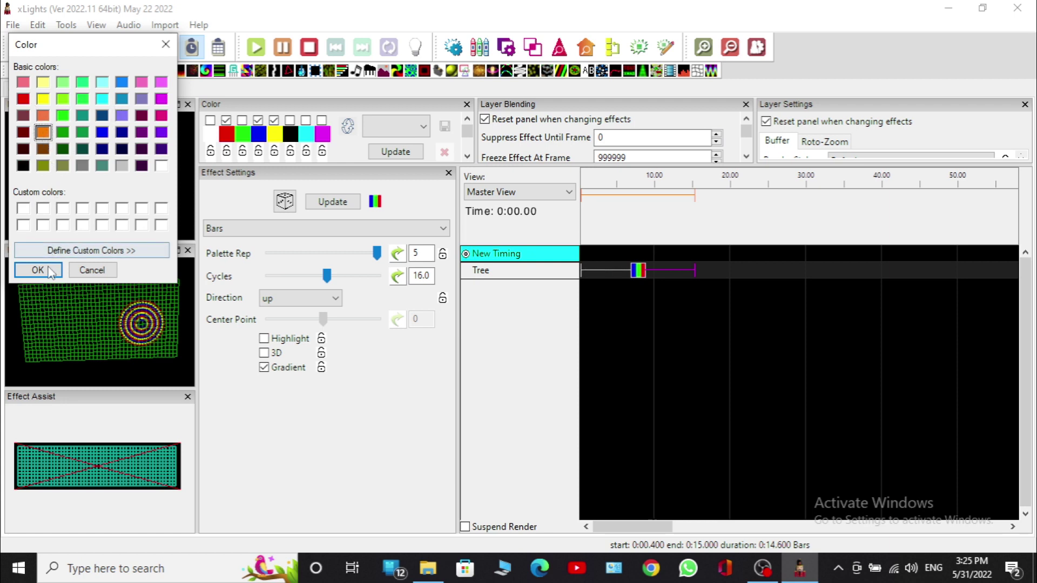
pyautogui.click(22, 270)
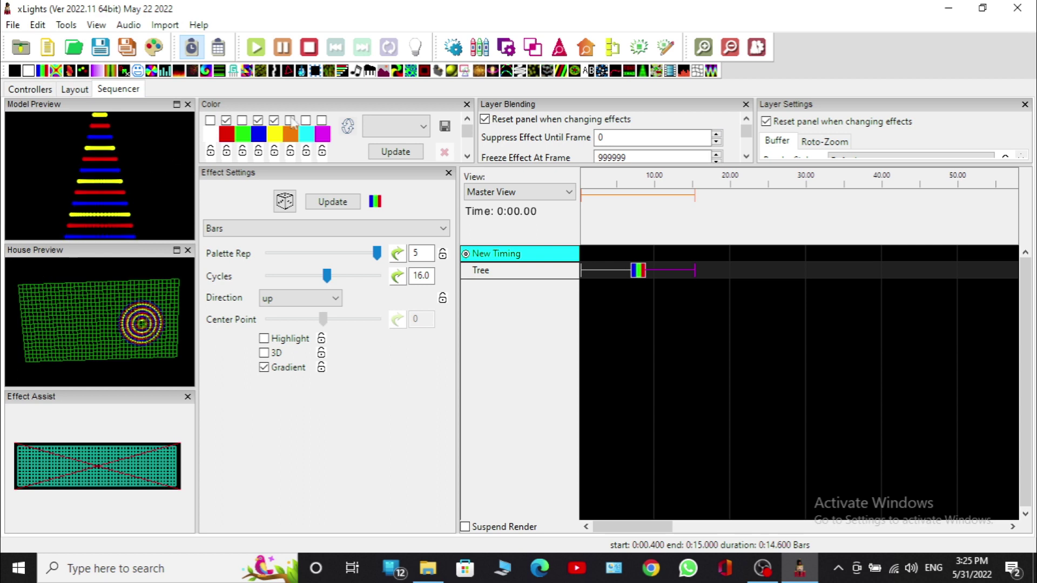
pyautogui.click(290, 120)
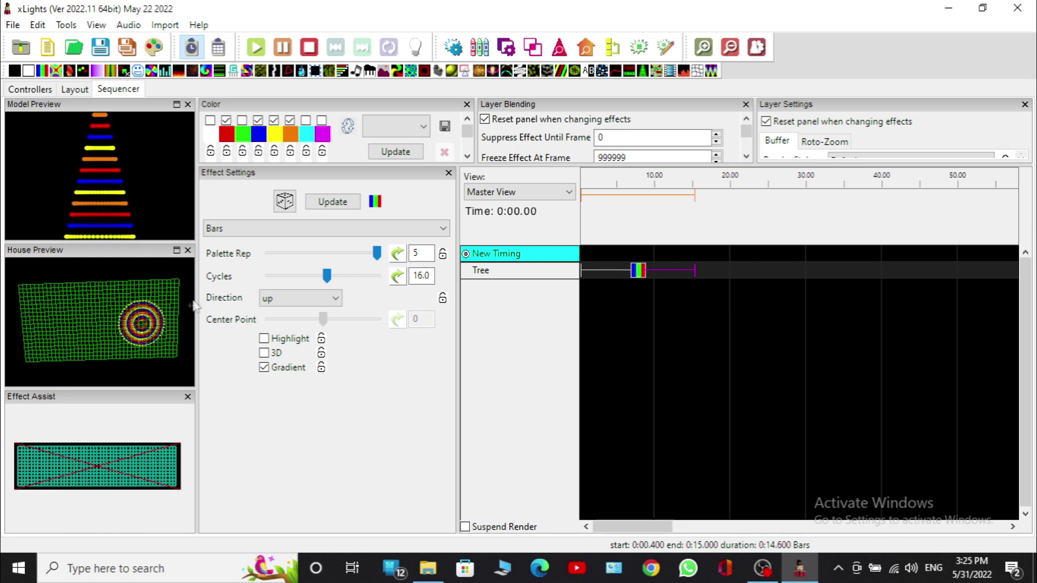
pyautogui.click(210, 121)
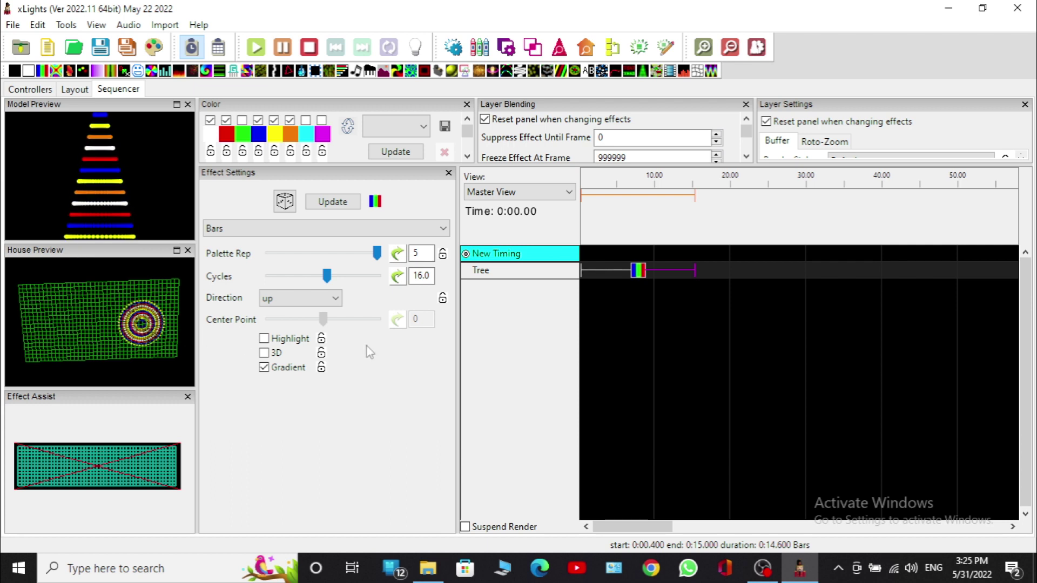
pyautogui.click(264, 353)
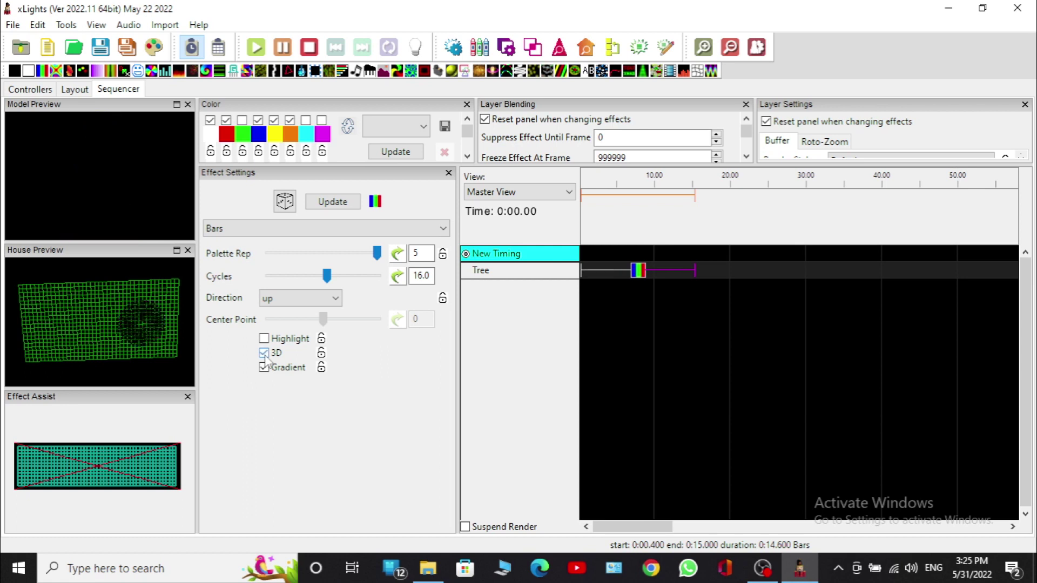
pyautogui.click(264, 353)
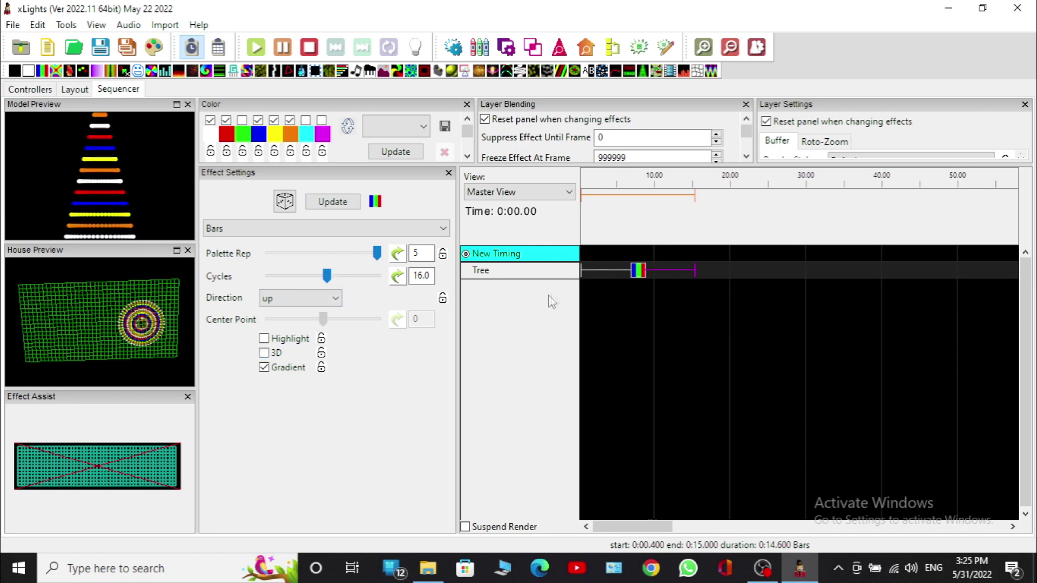
# Duplicate the Bars effect directly after the original on the Tree row, and set the copy's direction to Left.
pyautogui.rightClick(639, 271)
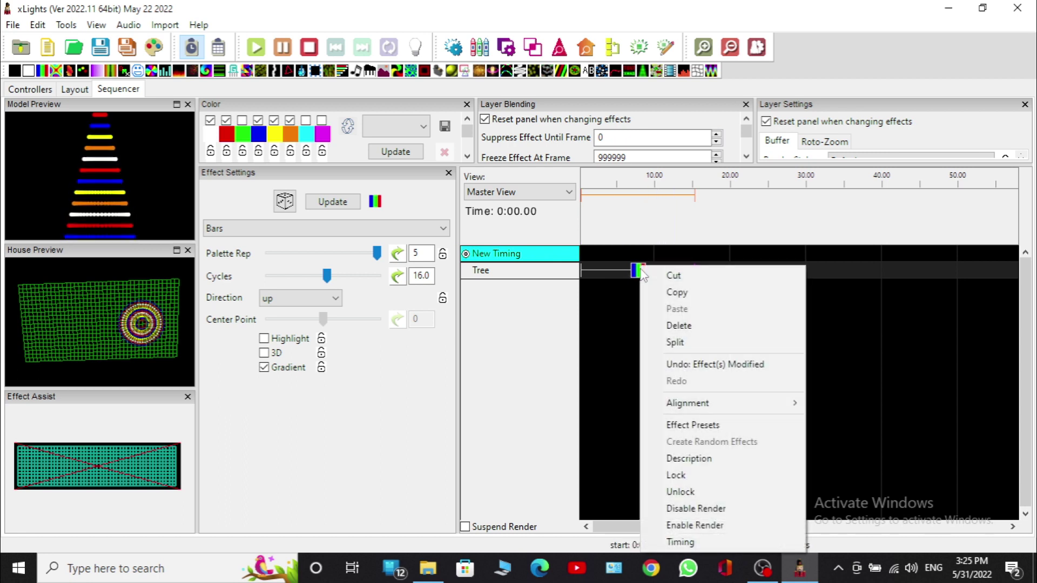
pyautogui.click(676, 293)
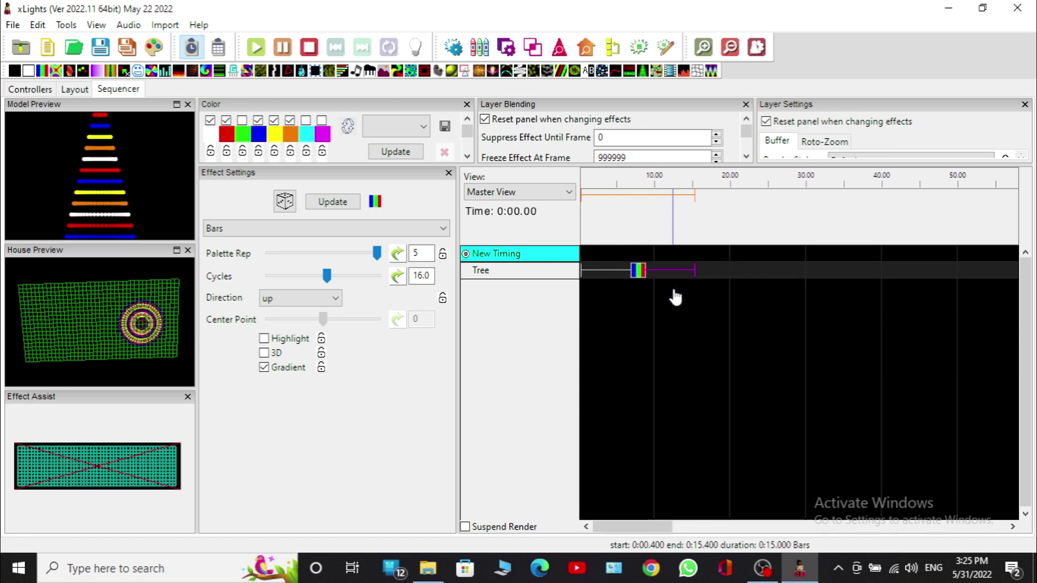
pyautogui.click(713, 270)
pyautogui.rightClick(714, 268)
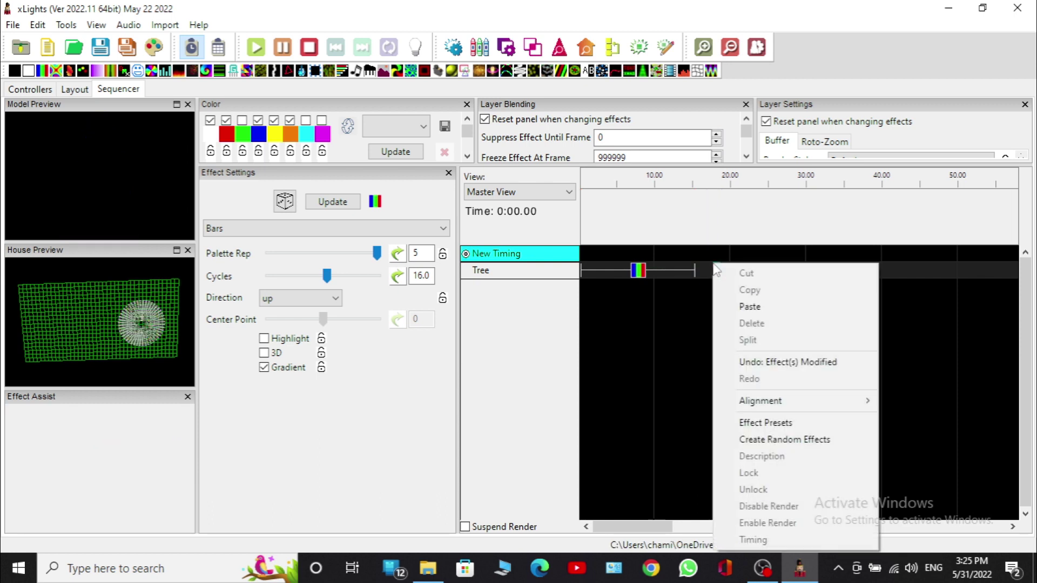
pyautogui.click(743, 308)
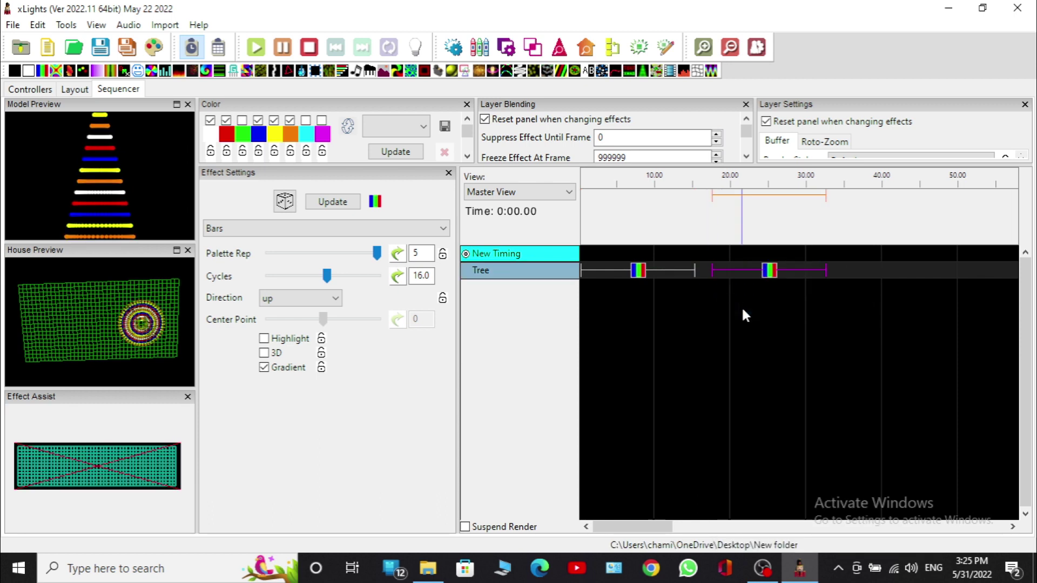
pyautogui.click(770, 274)
pyautogui.moveTo(770, 274); pyautogui.dragTo(754, 274)
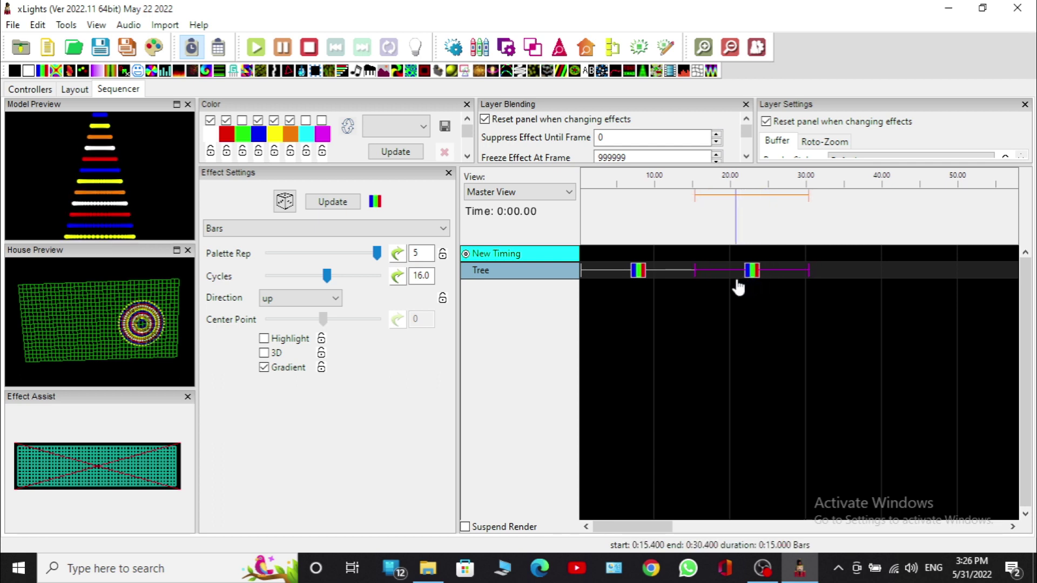
pyautogui.click(334, 300)
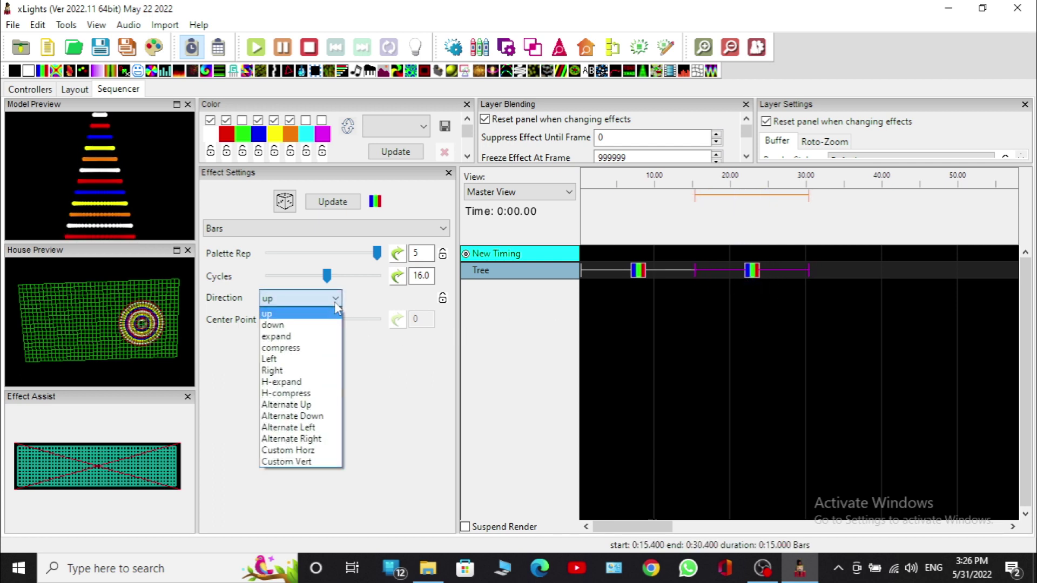
pyautogui.click(287, 359)
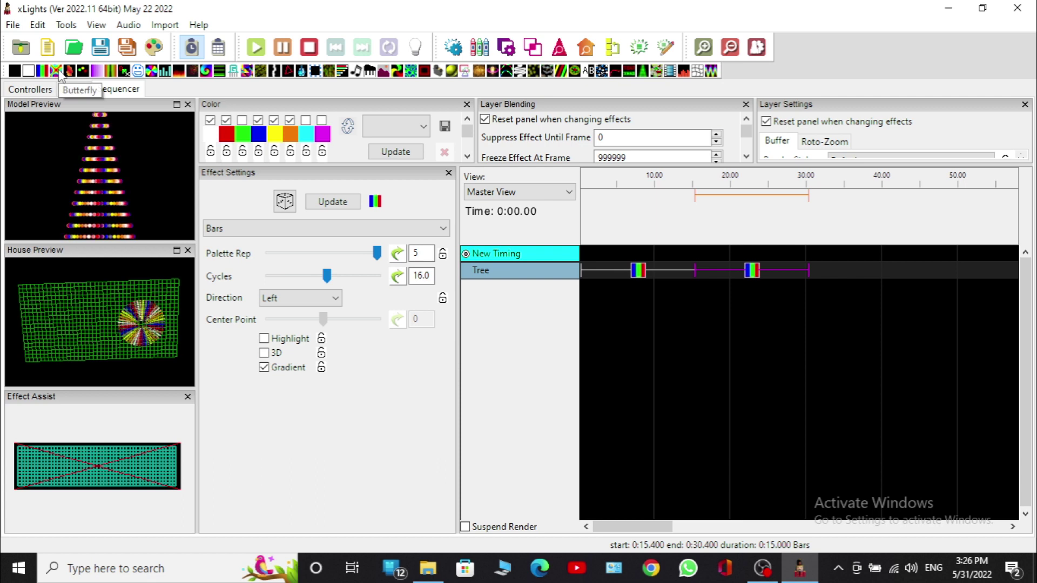
# Try the H-compress and Alternate Down directions on the second Bars effect and set it back to Left.
pyautogui.click(56, 71)
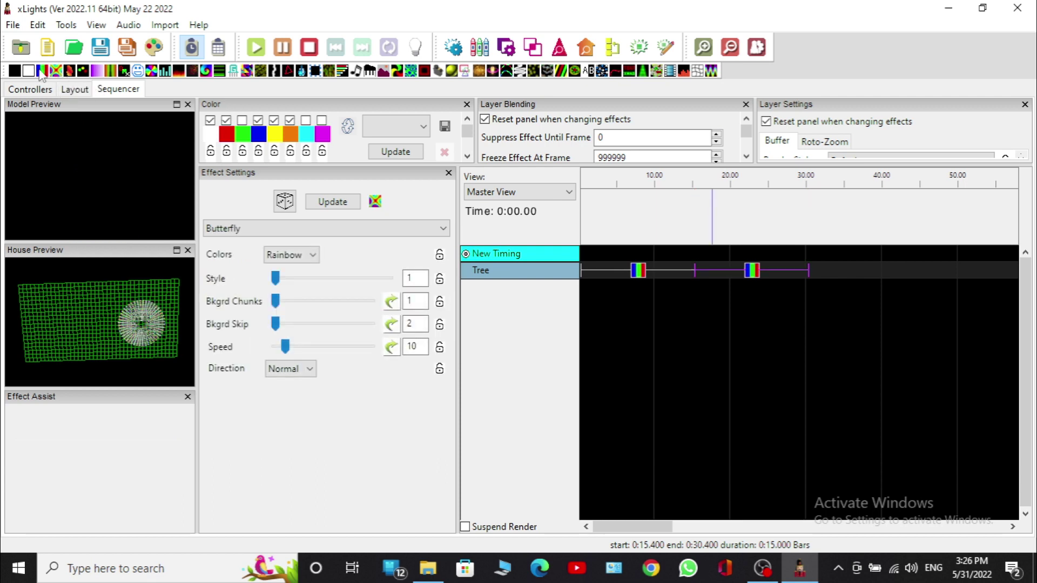
pyautogui.click(752, 272)
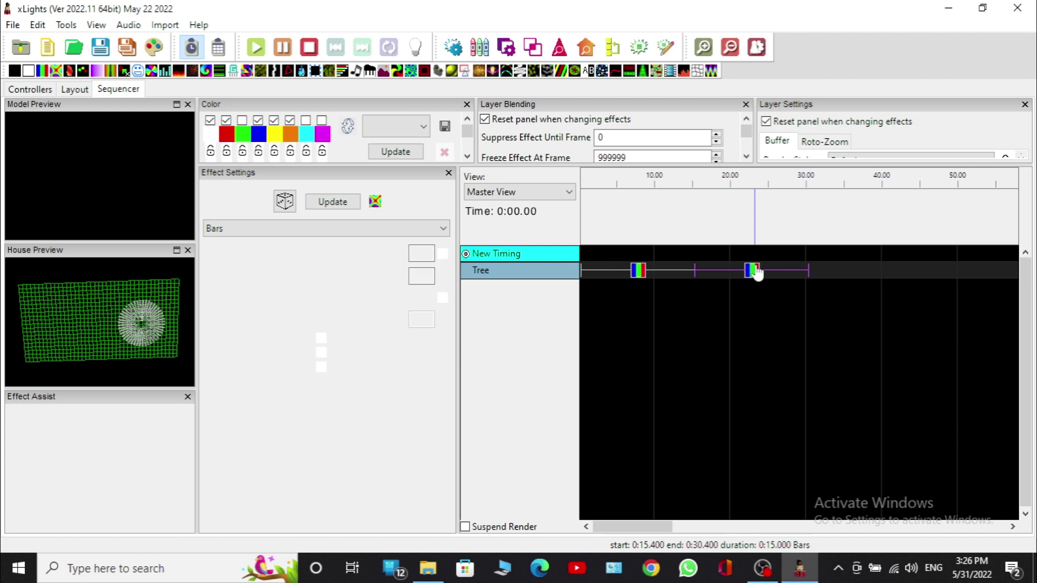
pyautogui.click(326, 299)
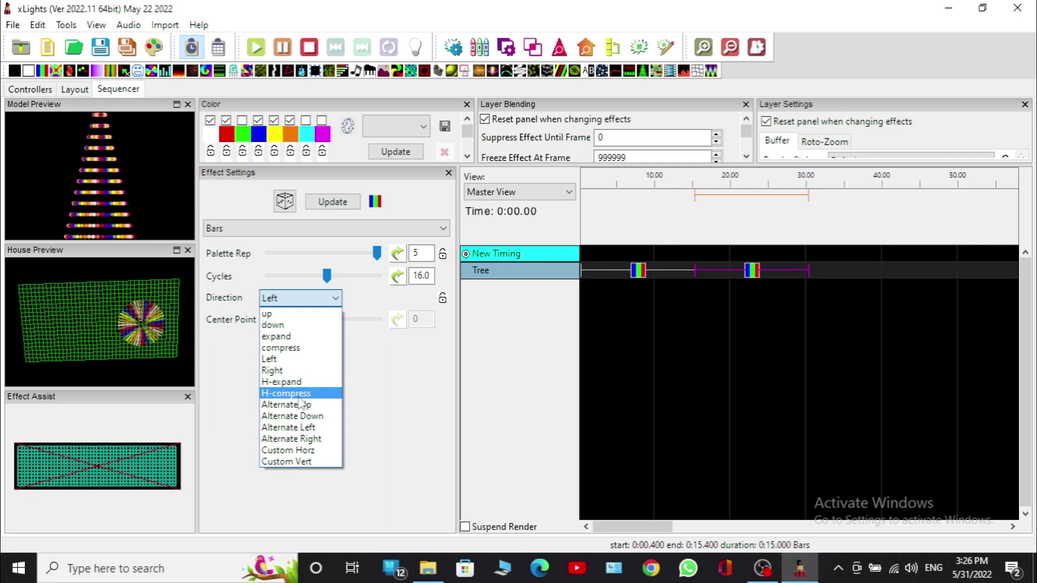
pyautogui.click(299, 394)
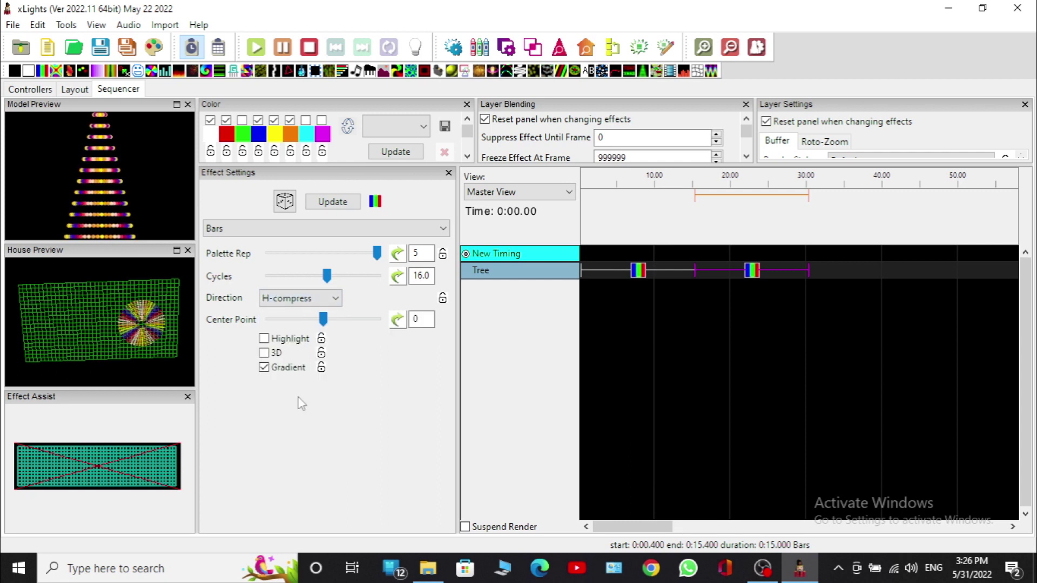
pyautogui.click(306, 304)
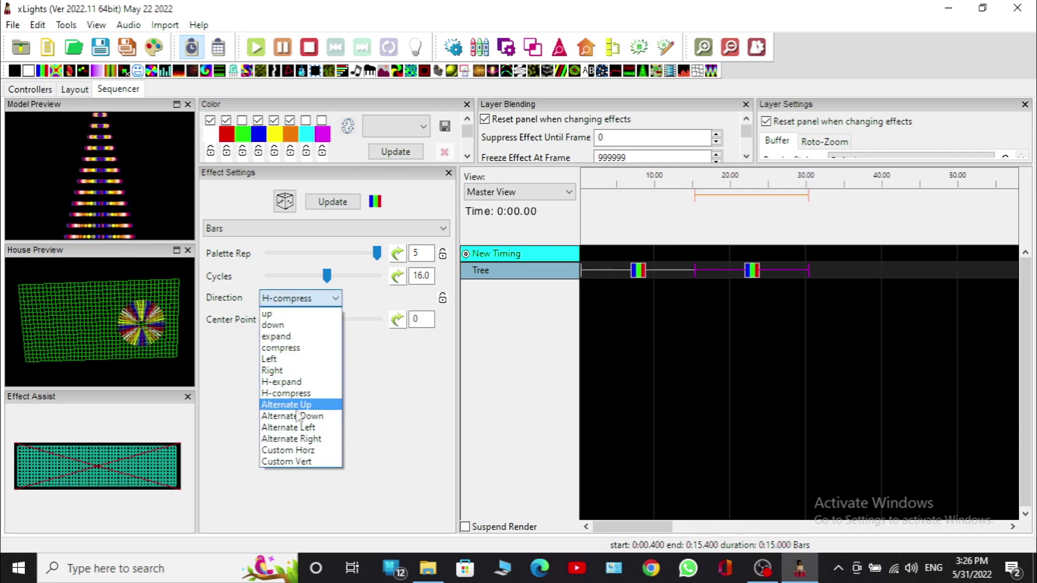
pyautogui.click(297, 416)
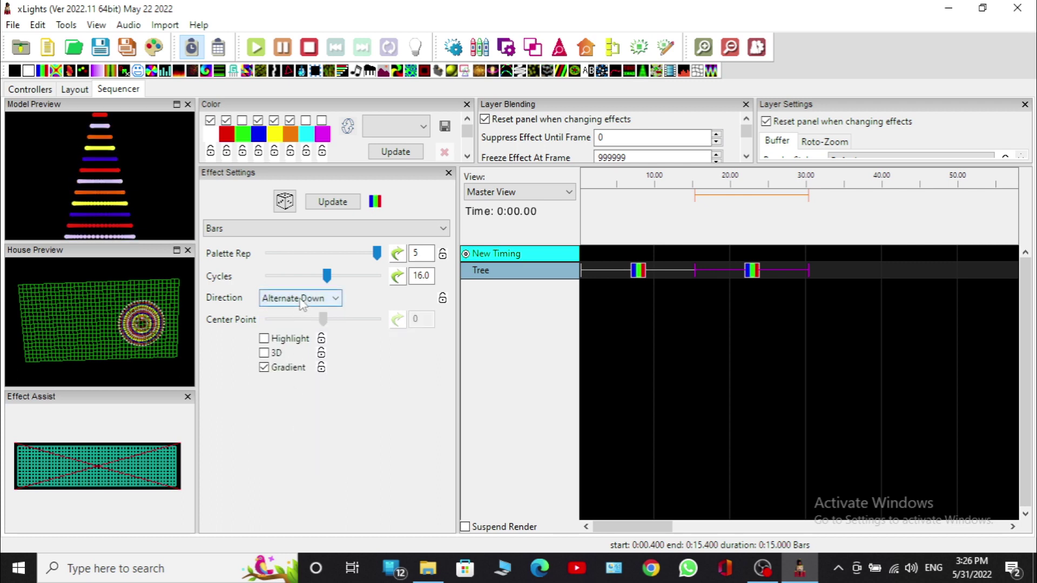
pyautogui.click(303, 302)
pyautogui.click(303, 359)
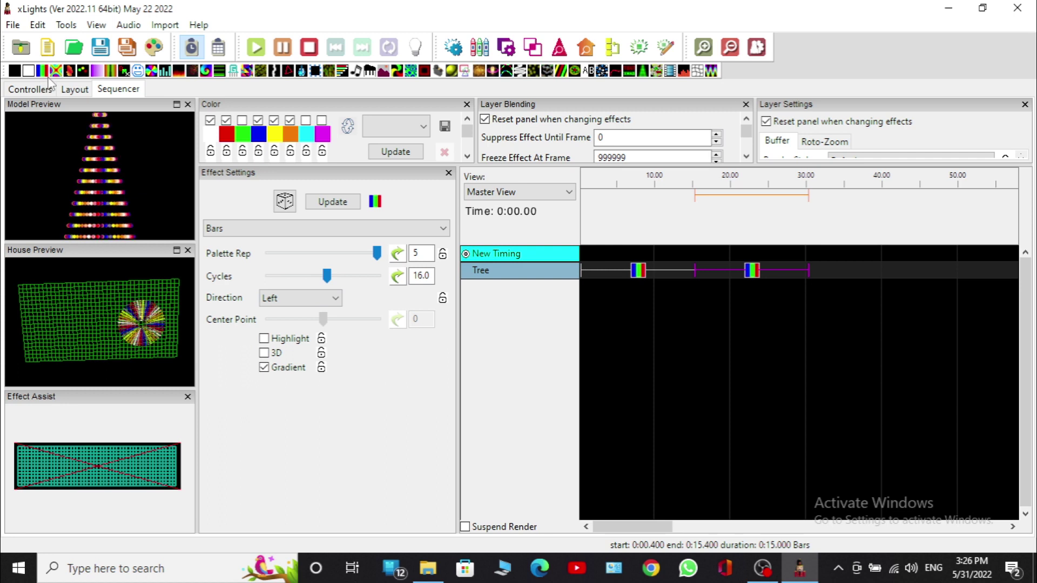
# Add a Butterfly effect with a duration of 15000 ms to the Tree row, directly after the second Bars effect.
pyautogui.moveTo(56, 72); pyautogui.dragTo(835, 270)
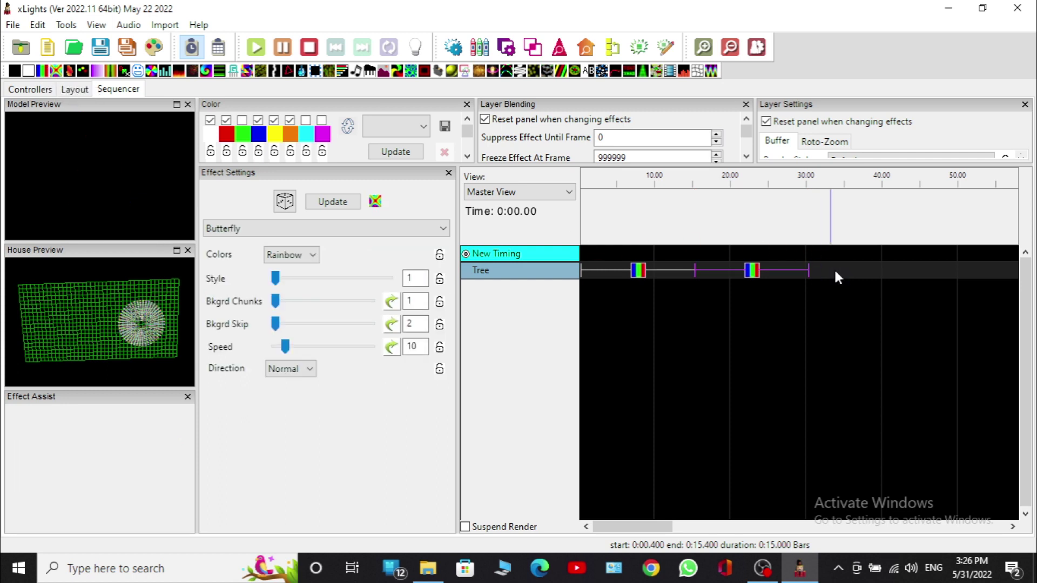
pyautogui.rightClick(835, 270)
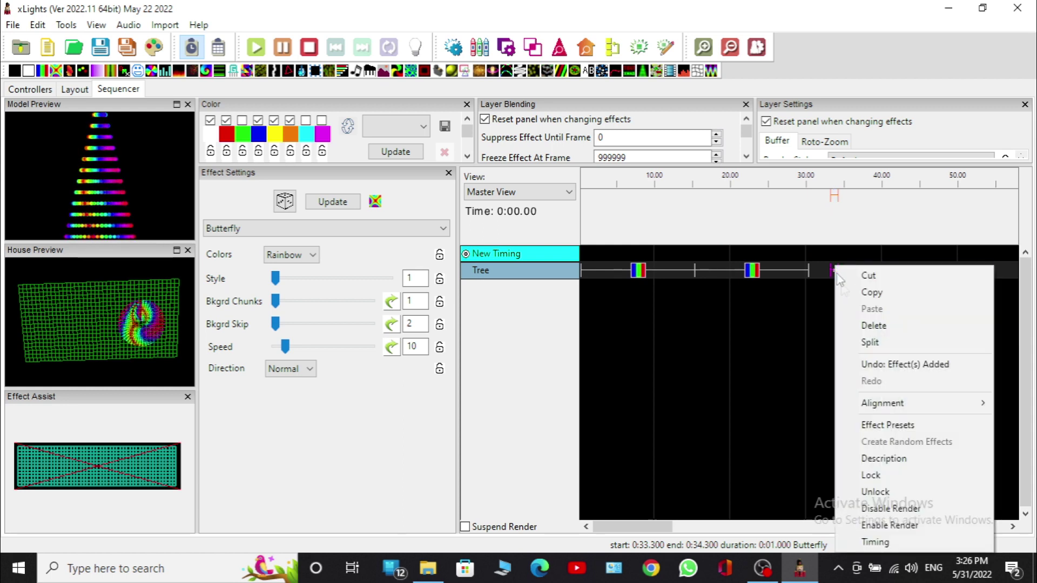
pyautogui.click(875, 542)
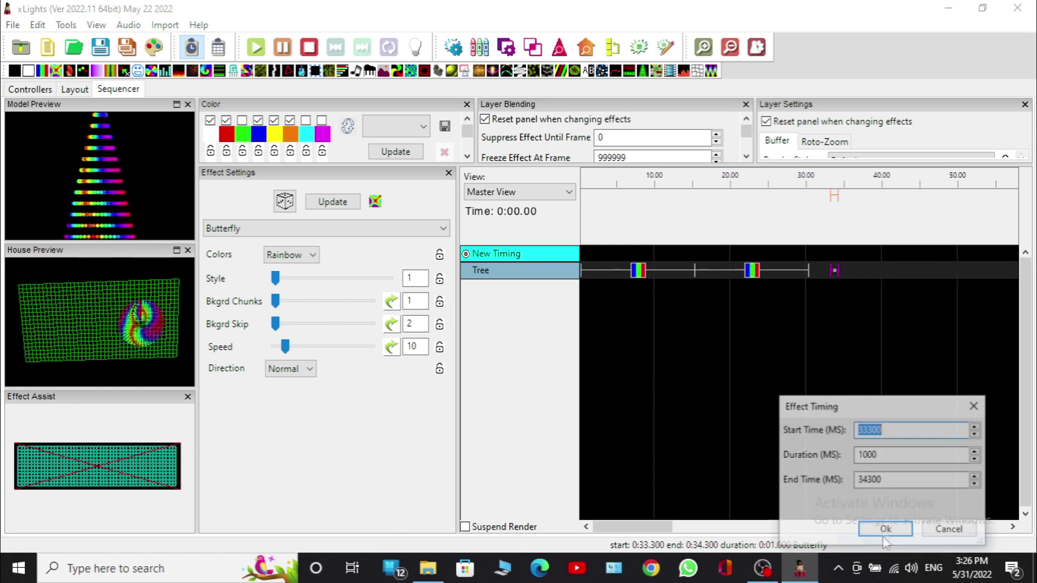
pyautogui.click(881, 456)
pyautogui.press('BackSpace')
pyautogui.press('BackSpace')
pyautogui.press('BackSpace')
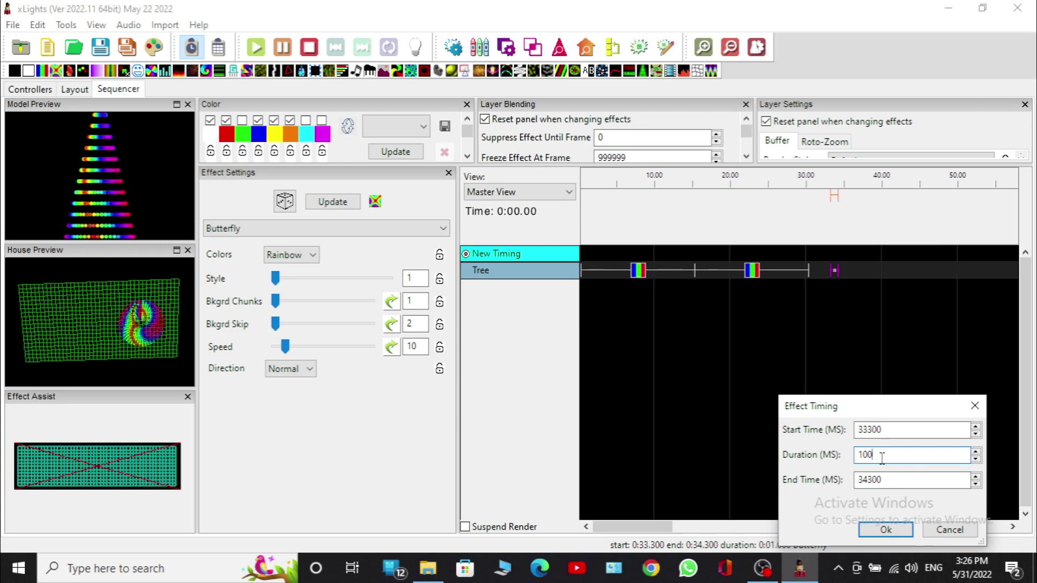
pyautogui.write('5000')
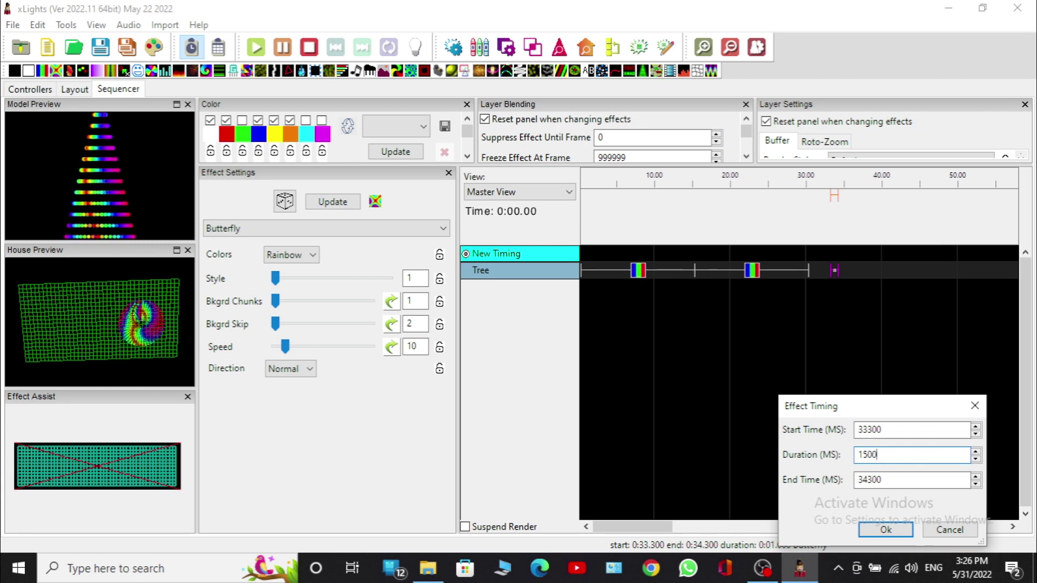
pyautogui.press('Return')
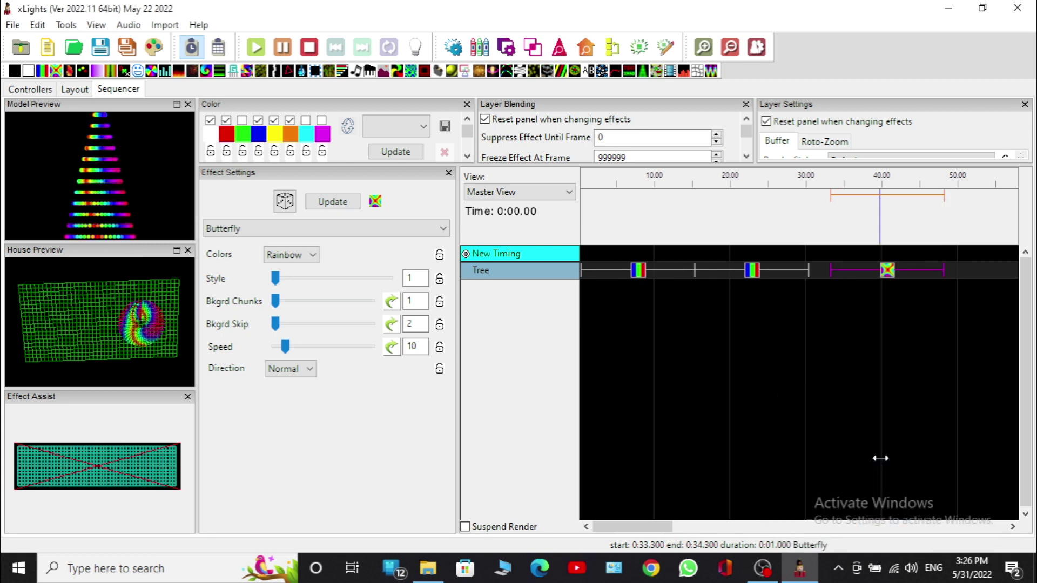
pyautogui.moveTo(887, 273); pyautogui.dragTo(864, 273)
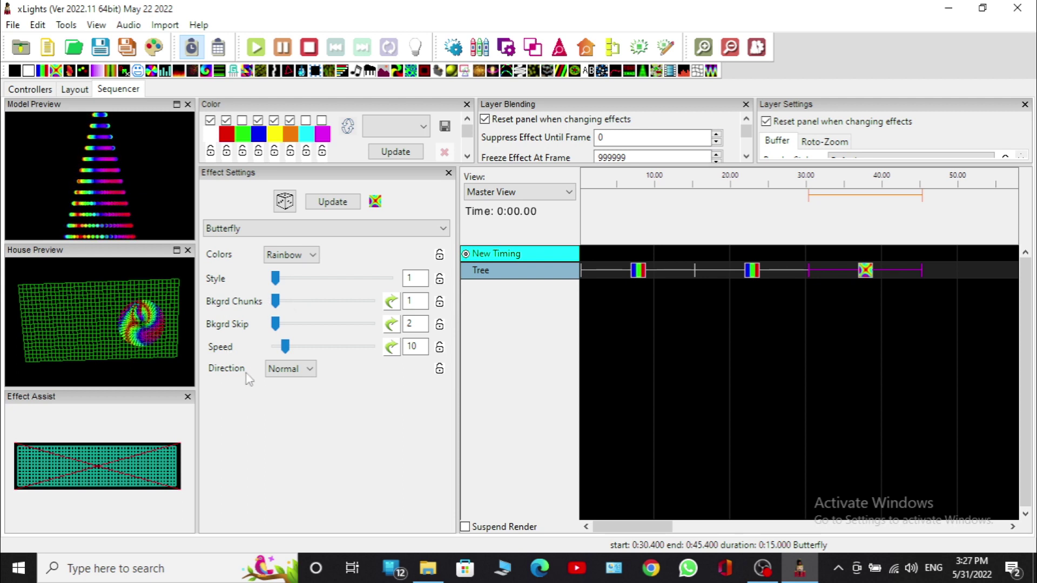
# Set the Butterfly effect's Speed to 30, try Styles 5, 7 and 8, and settle on Style 4.
pyautogui.click(298, 347)
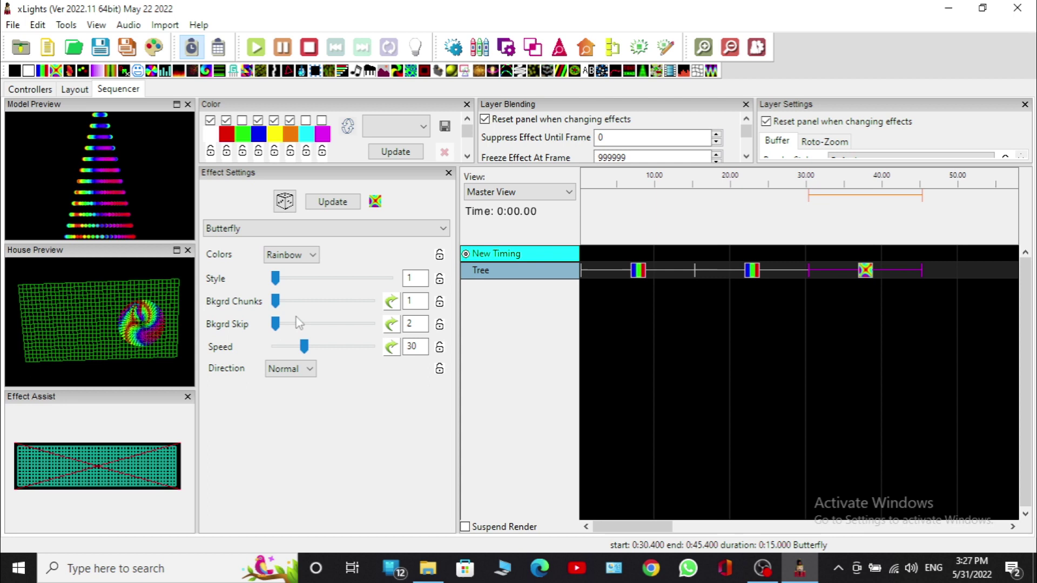
pyautogui.click(293, 281)
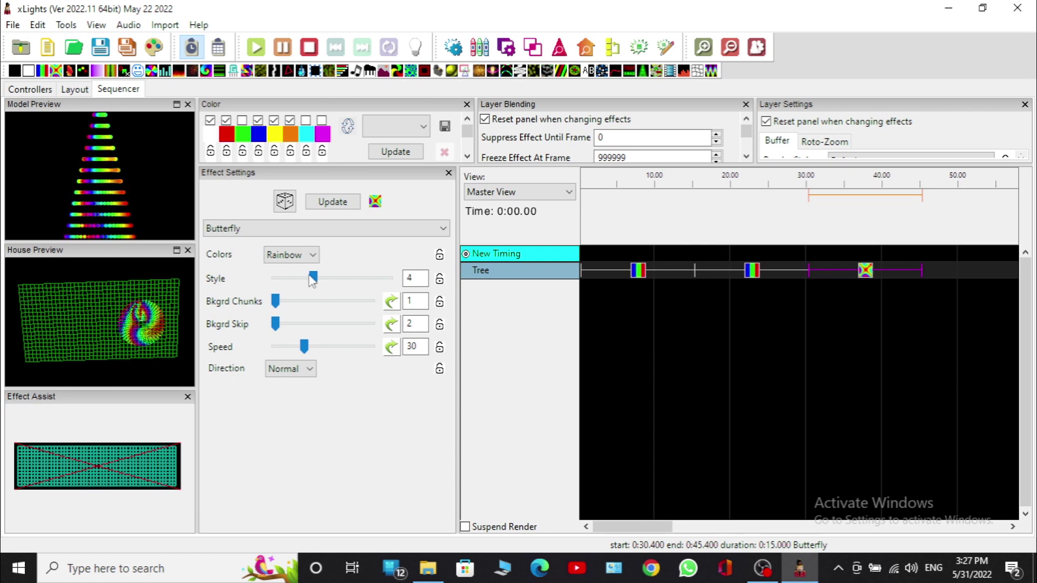
pyautogui.click(341, 285)
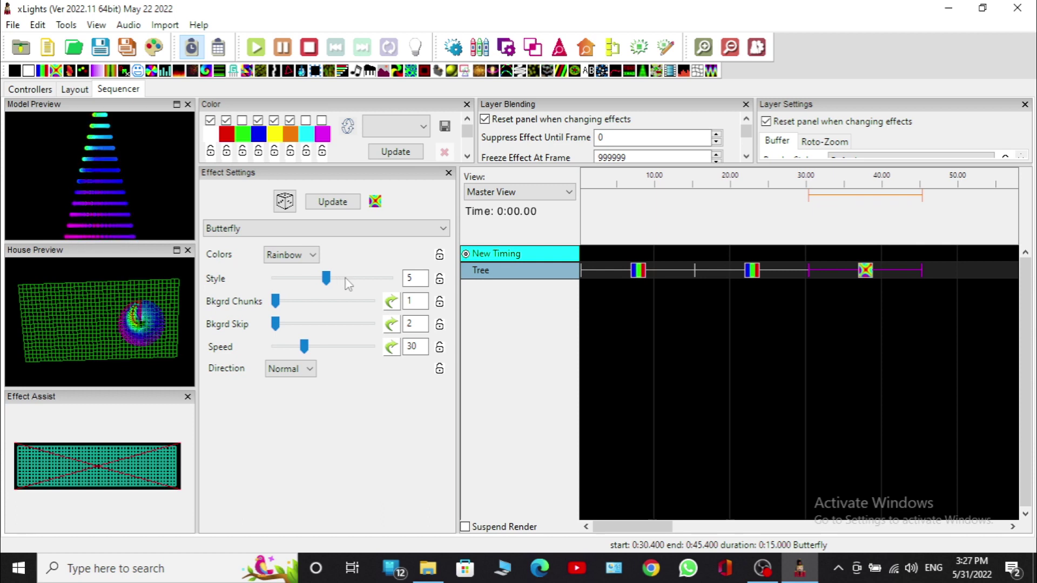
pyautogui.click(357, 285)
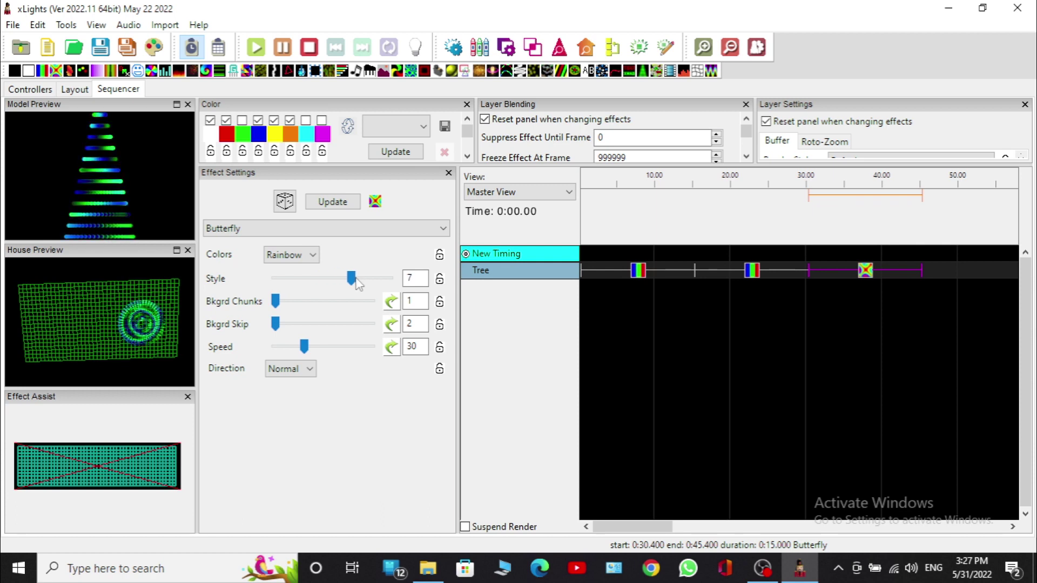
pyautogui.click(372, 278)
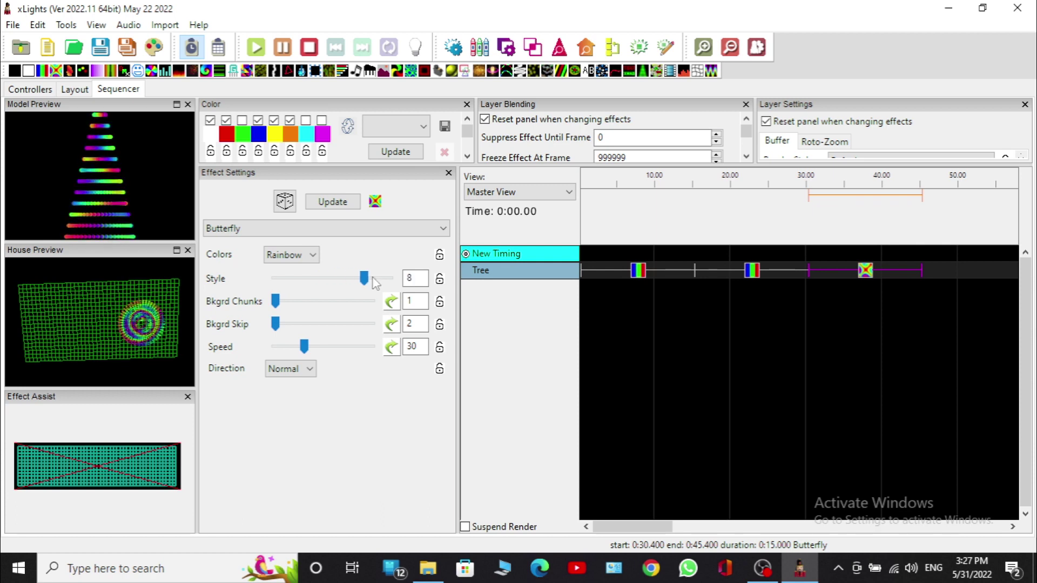
pyautogui.click(311, 284)
pyautogui.click(311, 285)
pyautogui.click(311, 284)
pyautogui.click(311, 285)
pyautogui.click(311, 285)
pyautogui.click(310, 284)
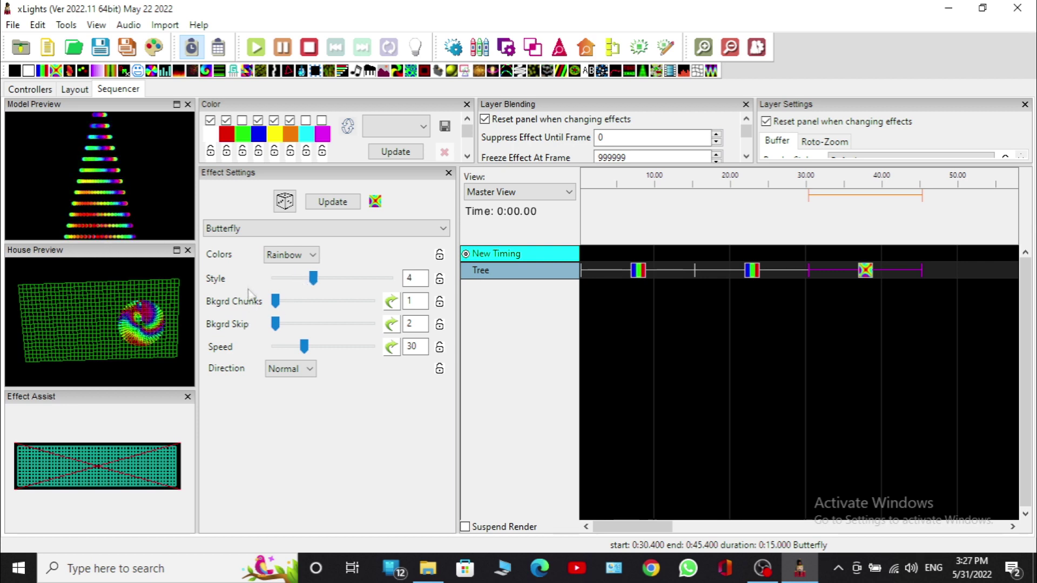
# Set the Butterfly effect's Bkgrd Skip to 4, try higher Bkgrd Chunks values and return Bkgrd Chunks to 1.
pyautogui.click(293, 261)
pyautogui.click(293, 262)
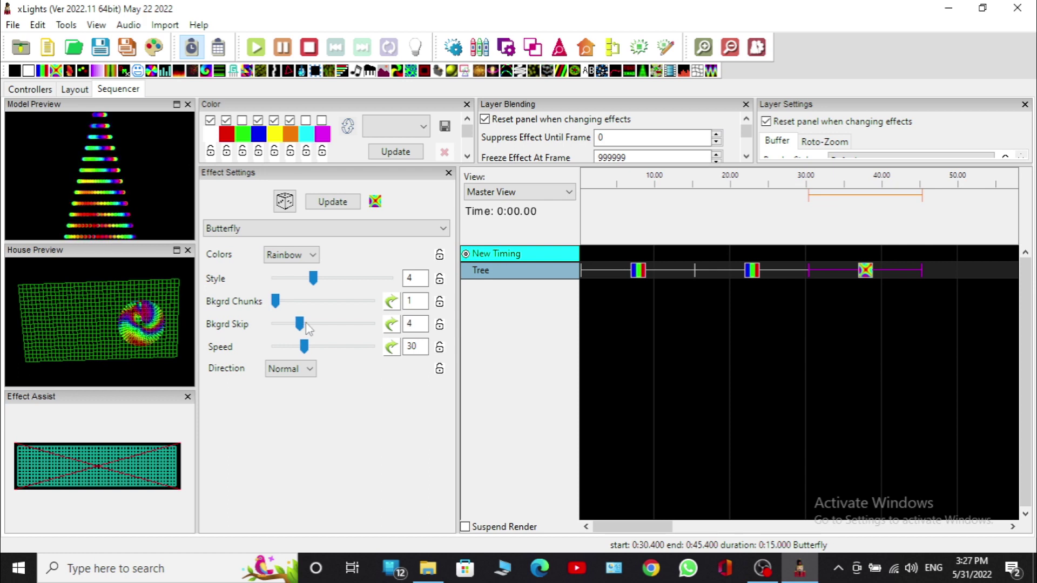
pyautogui.click(317, 299)
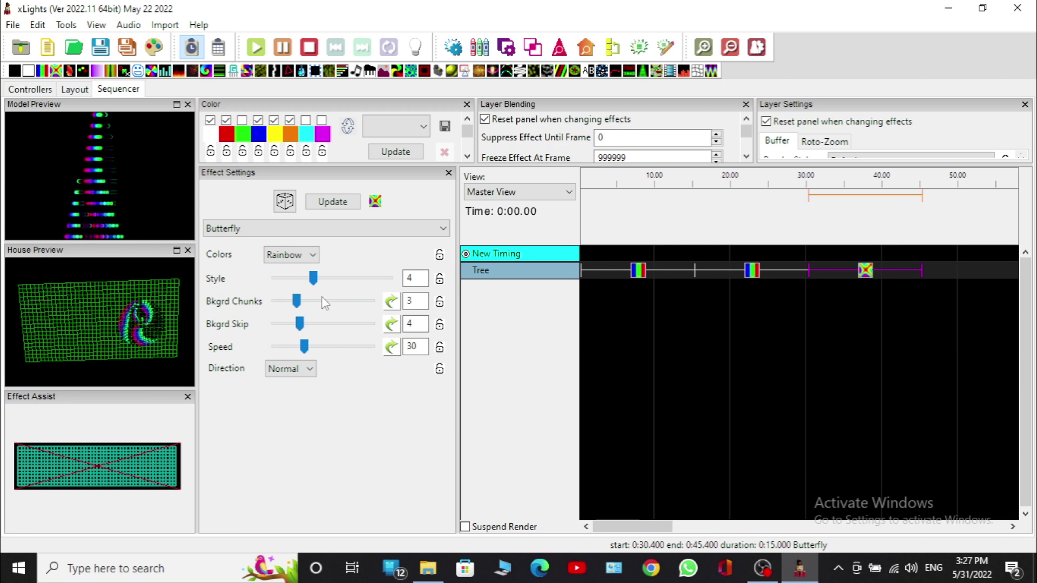
pyautogui.click(324, 301)
pyautogui.click(334, 304)
pyautogui.click(298, 308)
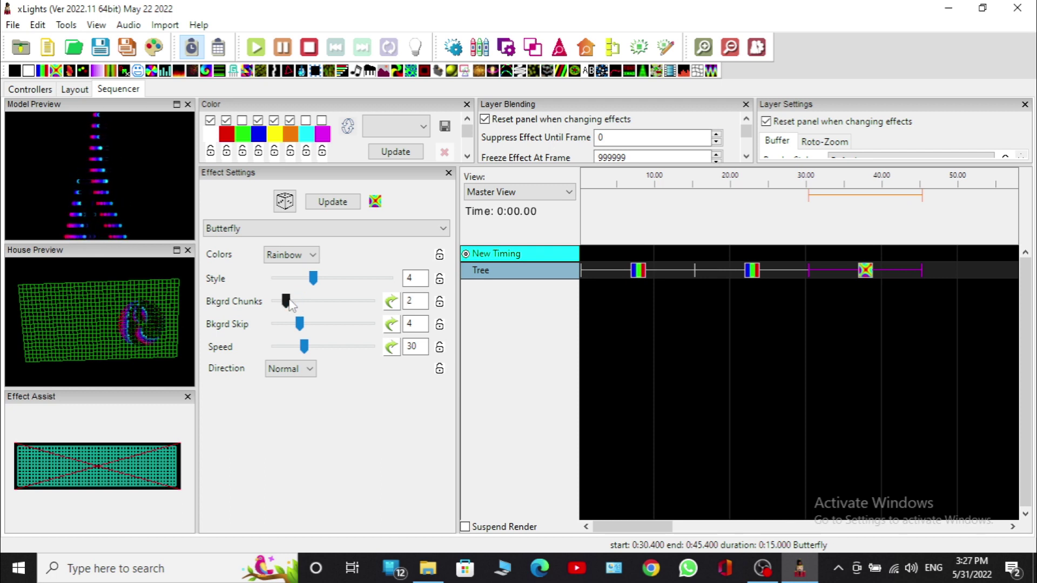
pyautogui.click(281, 306)
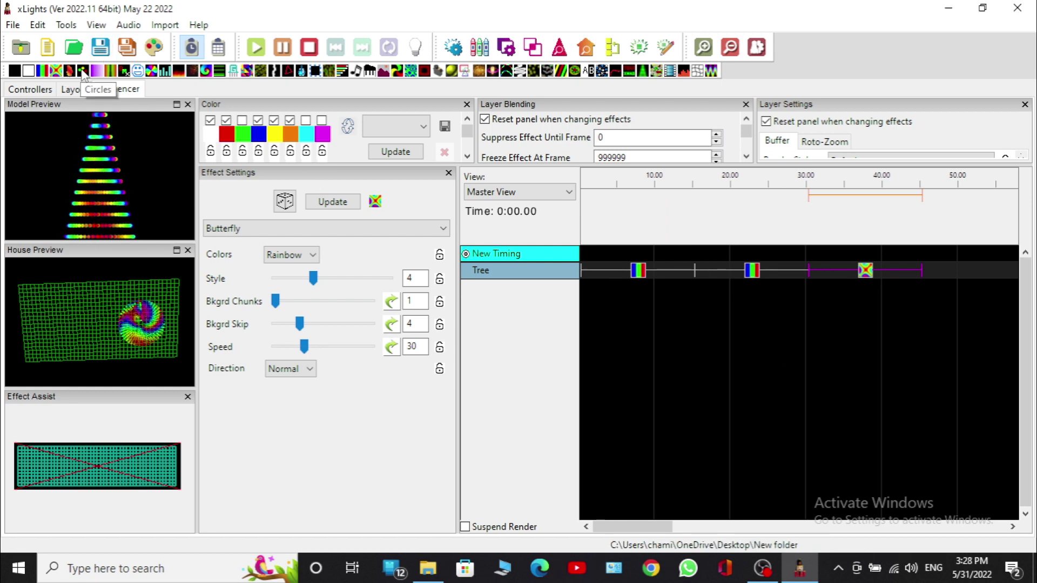
# Add a Circles effect with a duration of 15000 ms to the Tree row, directly after the Butterfly effect.
pyautogui.moveTo(83, 74); pyautogui.dragTo(935, 272)
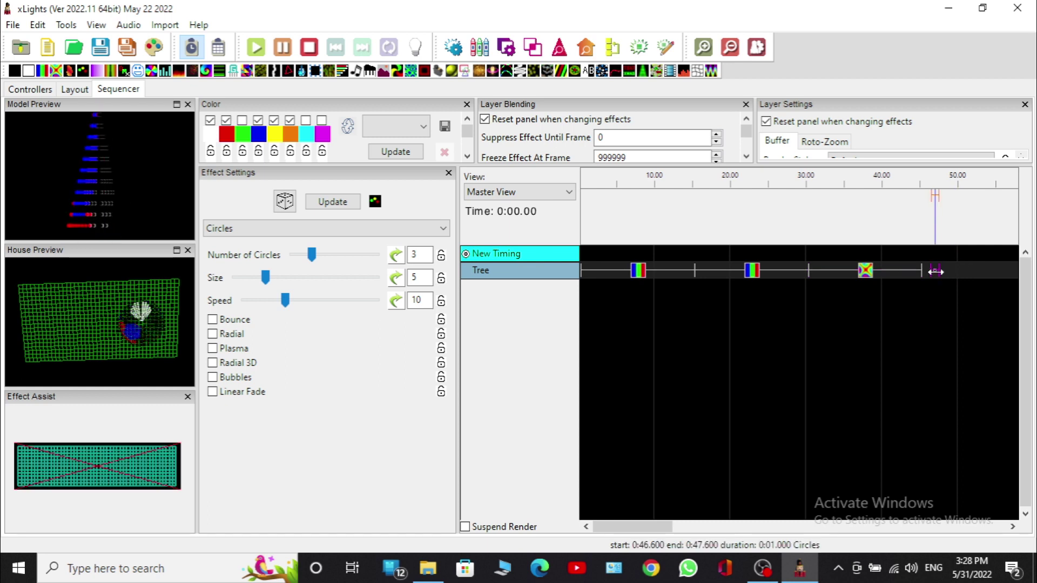
pyautogui.rightClick(935, 271)
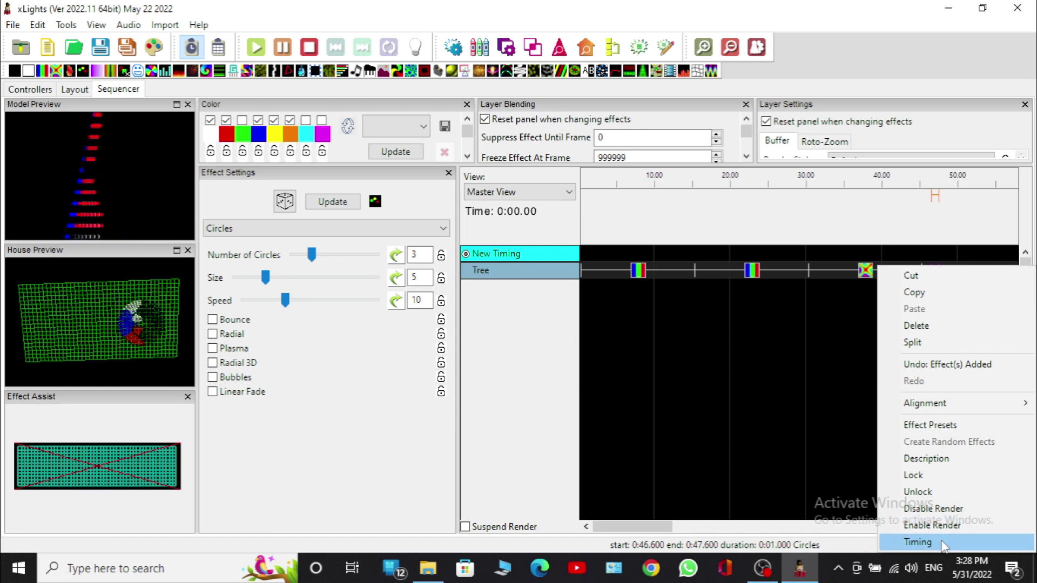
pyautogui.click(943, 542)
pyautogui.click(923, 455)
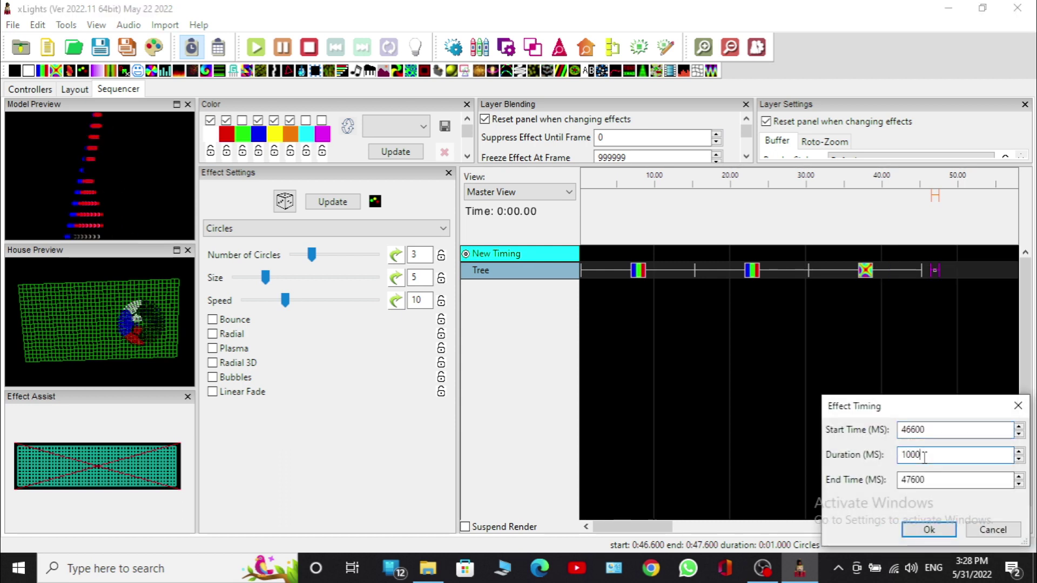
pyautogui.press('BackSpace')
pyautogui.press('BackSpace')
pyautogui.press('BackSpace')
pyautogui.write('5000')
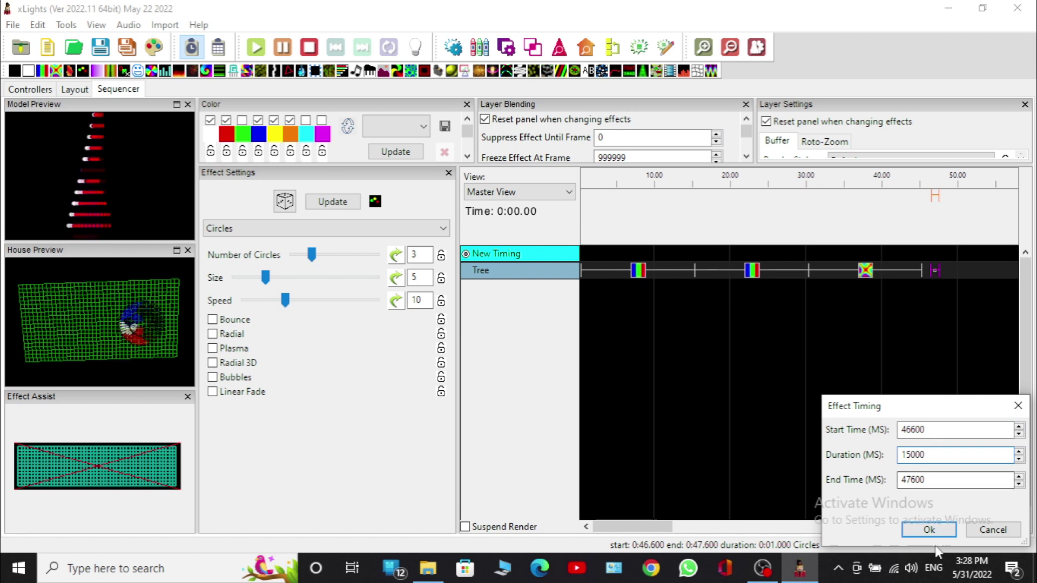
pyautogui.click(931, 530)
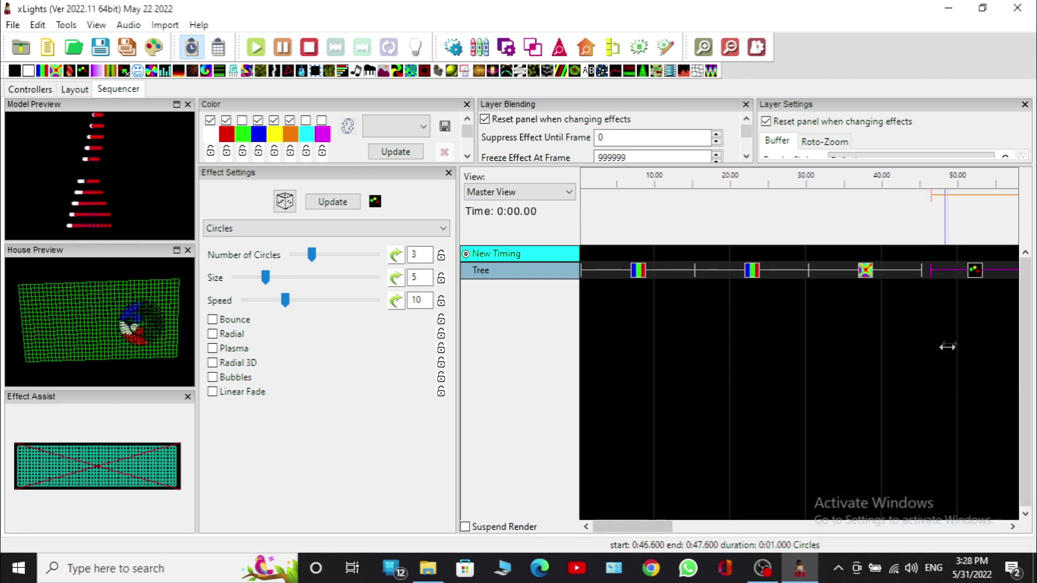
pyautogui.moveTo(979, 276); pyautogui.dragTo(952, 286)
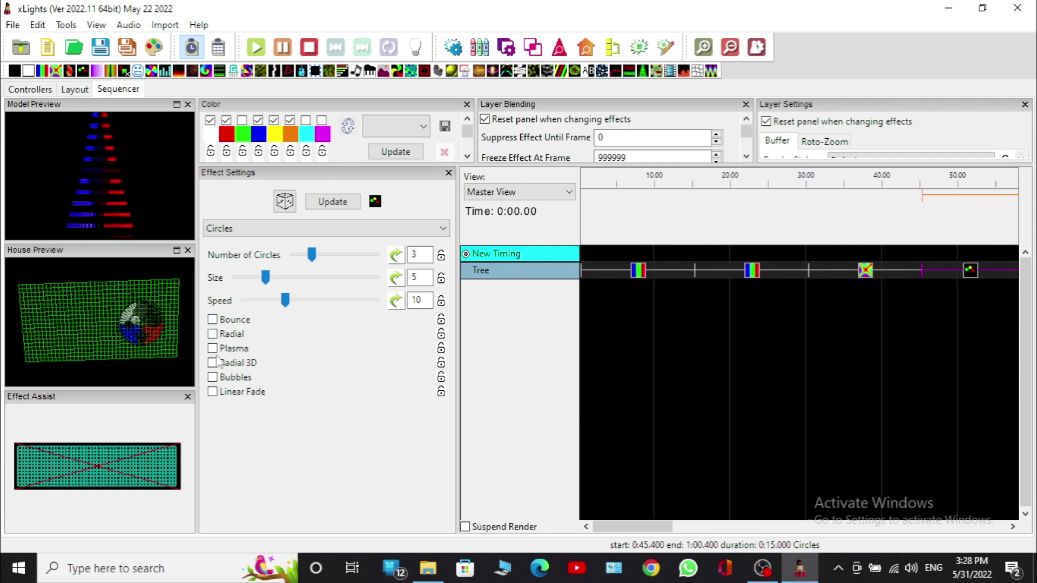
# Enable Plasma on the Circles effect and set Speed to 4, Size to 8 and Number of Circles to 5.
pyautogui.click(212, 349)
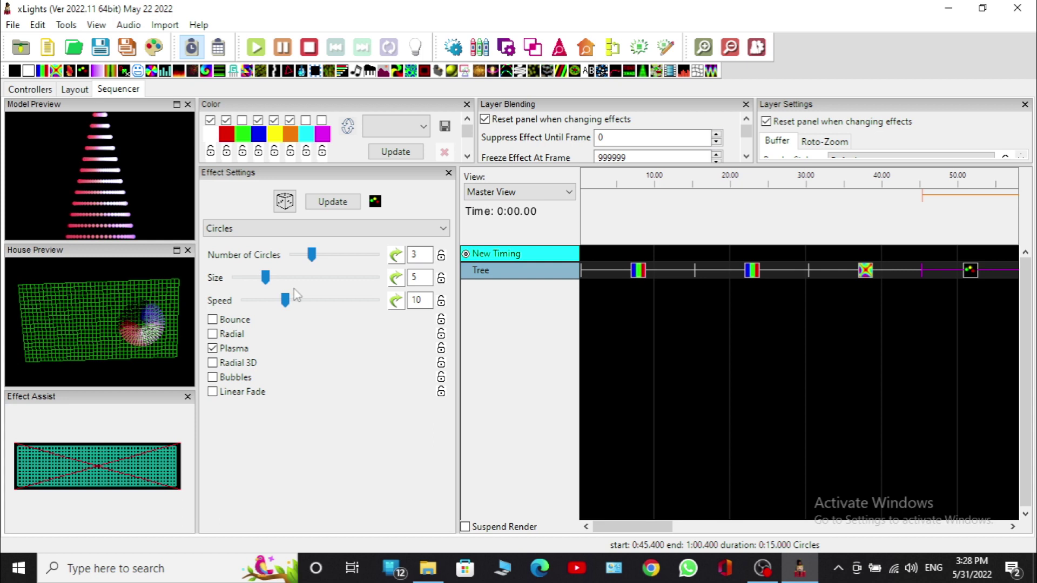
pyautogui.click(268, 301)
pyautogui.moveTo(269, 304); pyautogui.dragTo(287, 275)
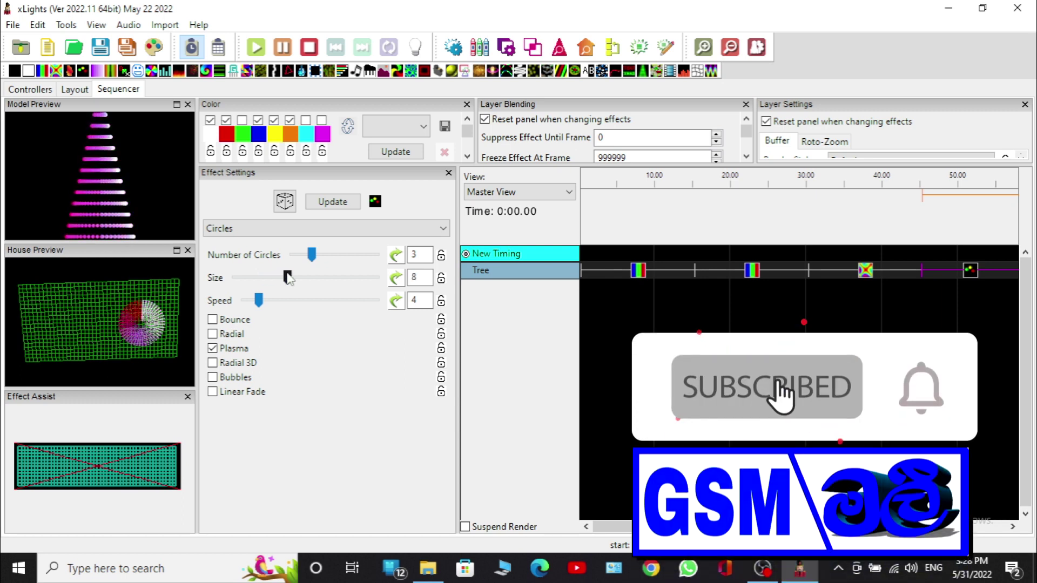
pyautogui.click(322, 256)
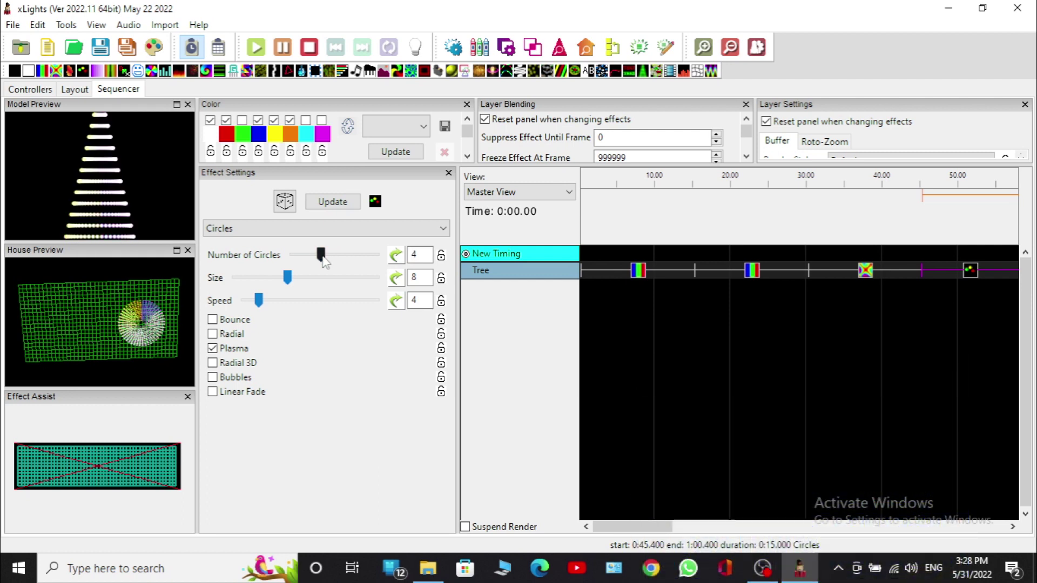
pyautogui.click(344, 258)
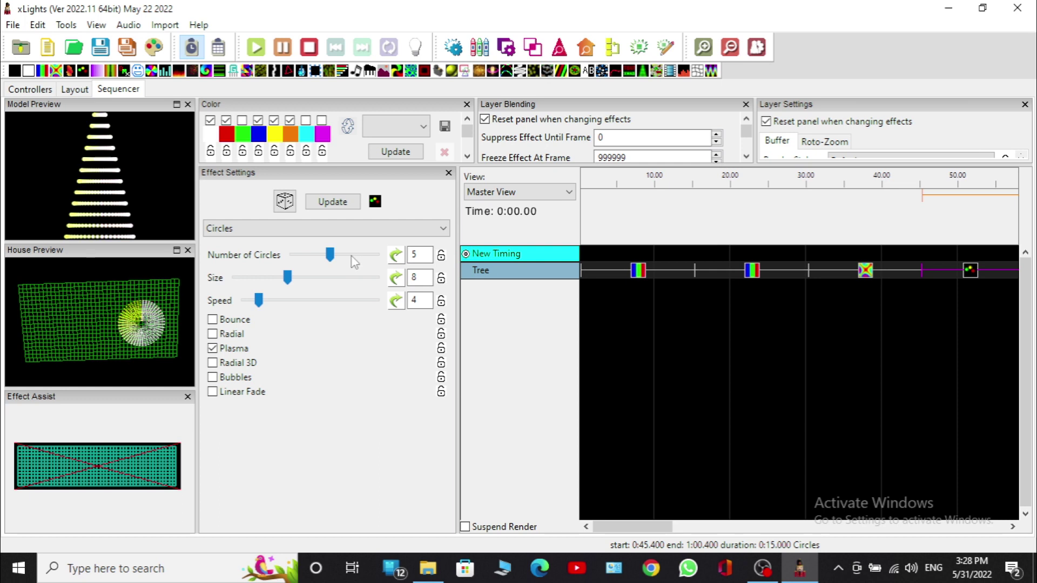
# Try larger sizes for the Circles effect, and reduce its Size to 1.
pyautogui.click(315, 279)
pyautogui.click(315, 280)
pyautogui.moveTo(309, 277); pyautogui.dragTo(235, 278)
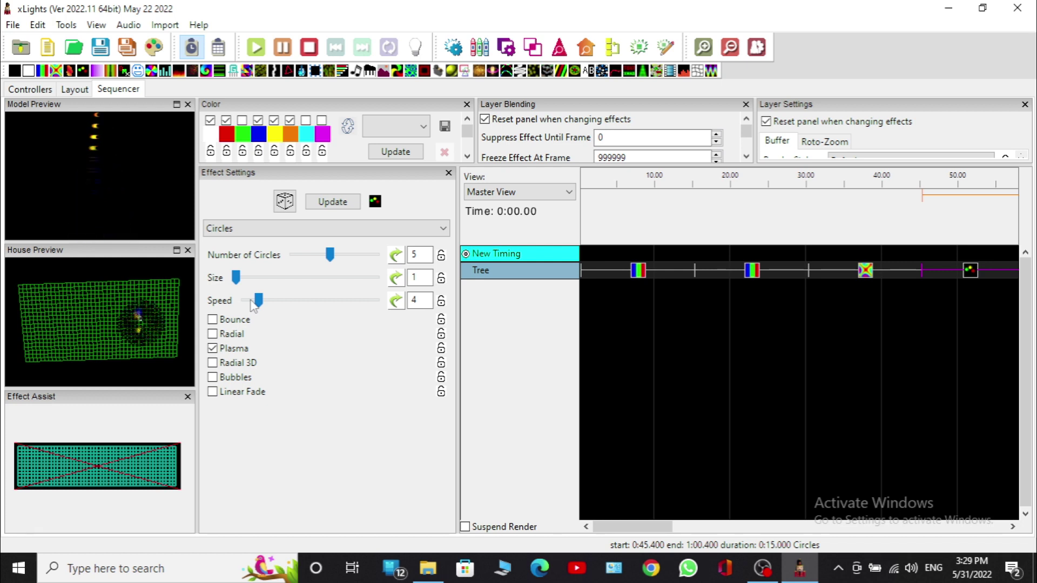
# Set the Circles effect's Speed to 6.
pyautogui.moveTo(252, 302); pyautogui.dragTo(267, 302)
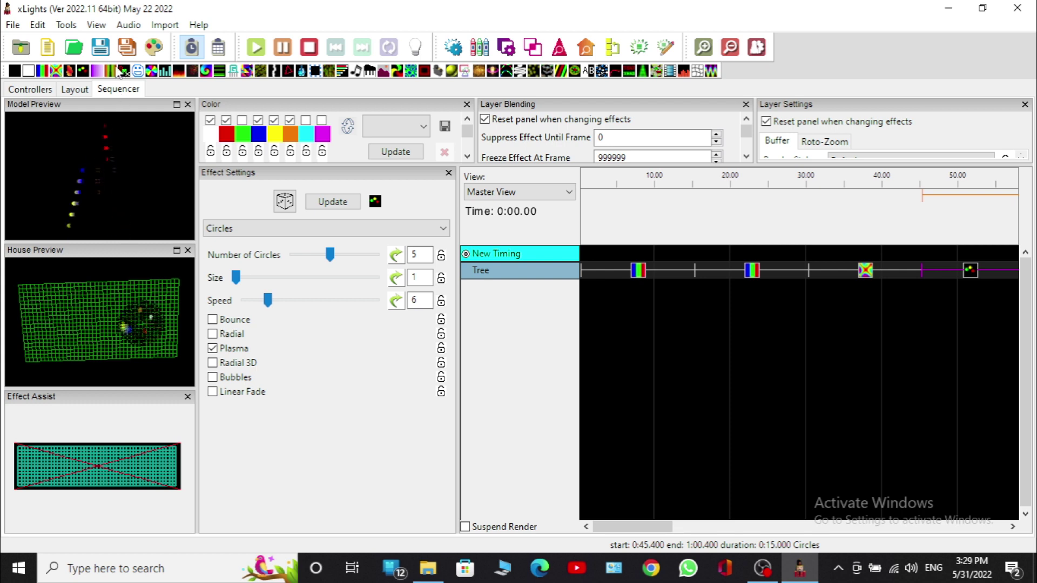
# Add a Curtain effect with a duration of 15000 ms to the Tree row, directly after the Circles effect.
pyautogui.moveTo(111, 75); pyautogui.dragTo(817, 92)
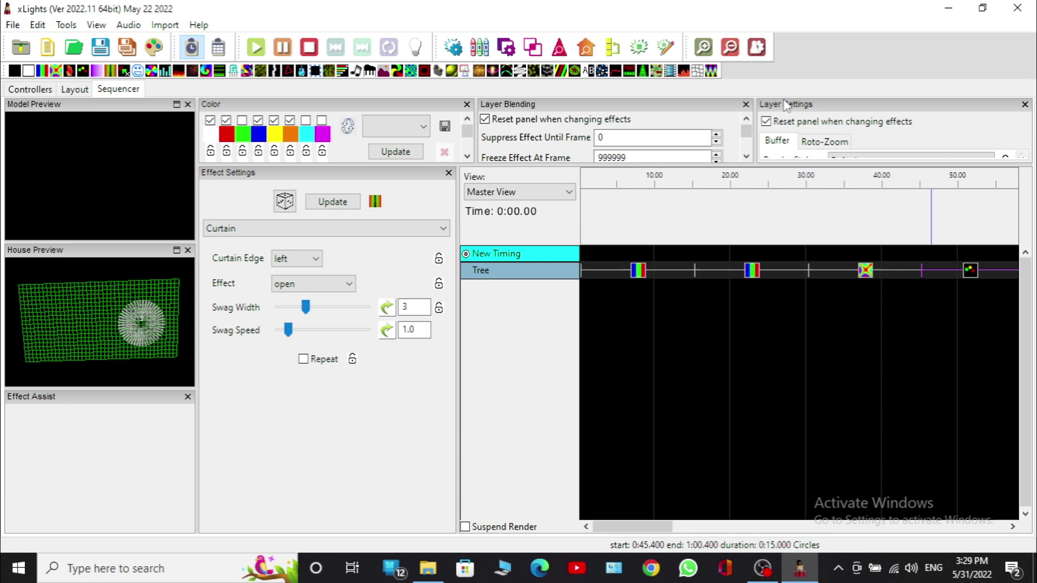
pyautogui.moveTo(668, 526); pyautogui.dragTo(741, 527)
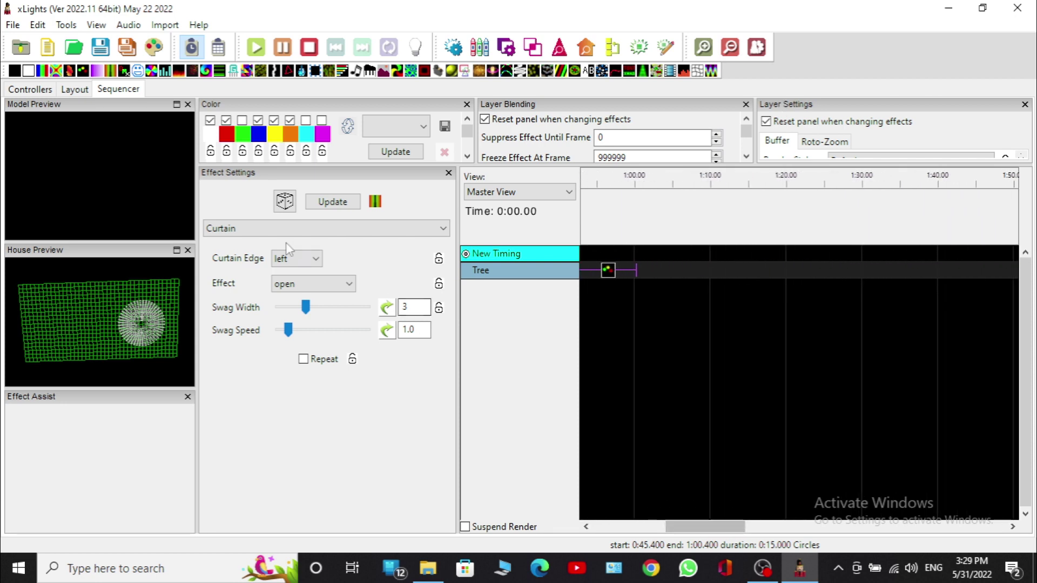
pyautogui.moveTo(111, 75); pyautogui.dragTo(653, 272)
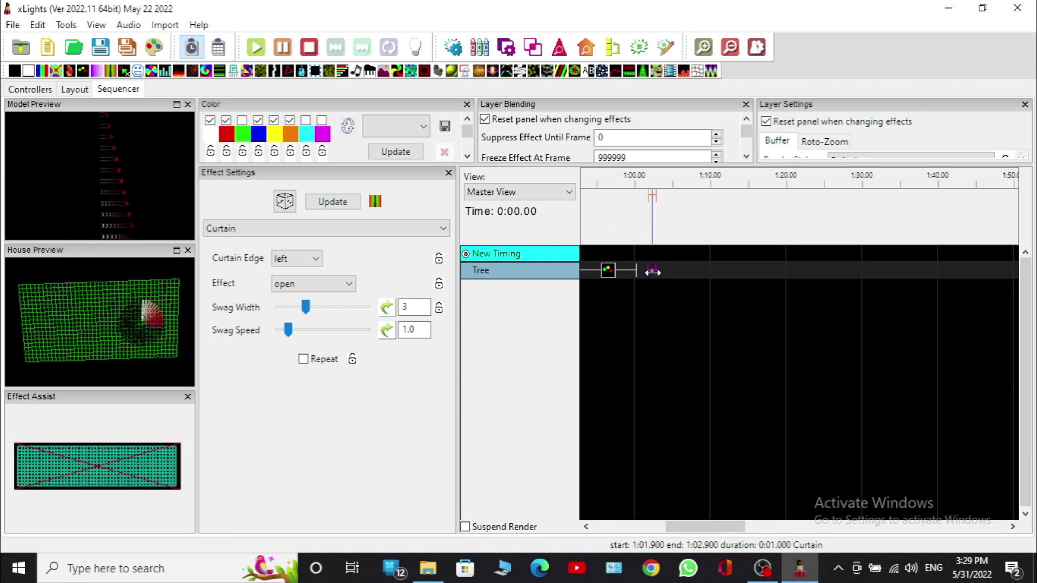
pyautogui.rightClick(653, 271)
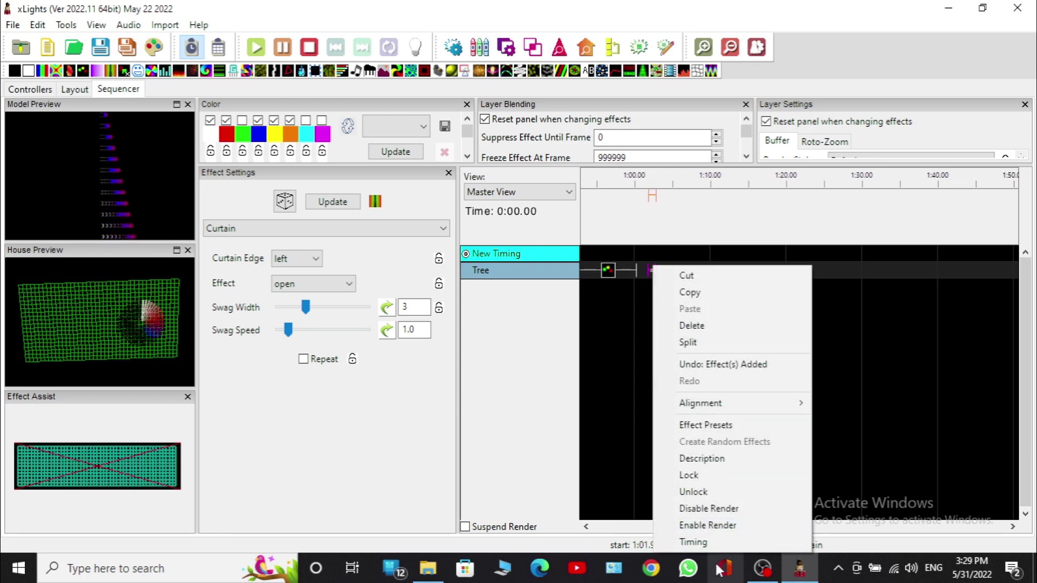
pyautogui.click(714, 543)
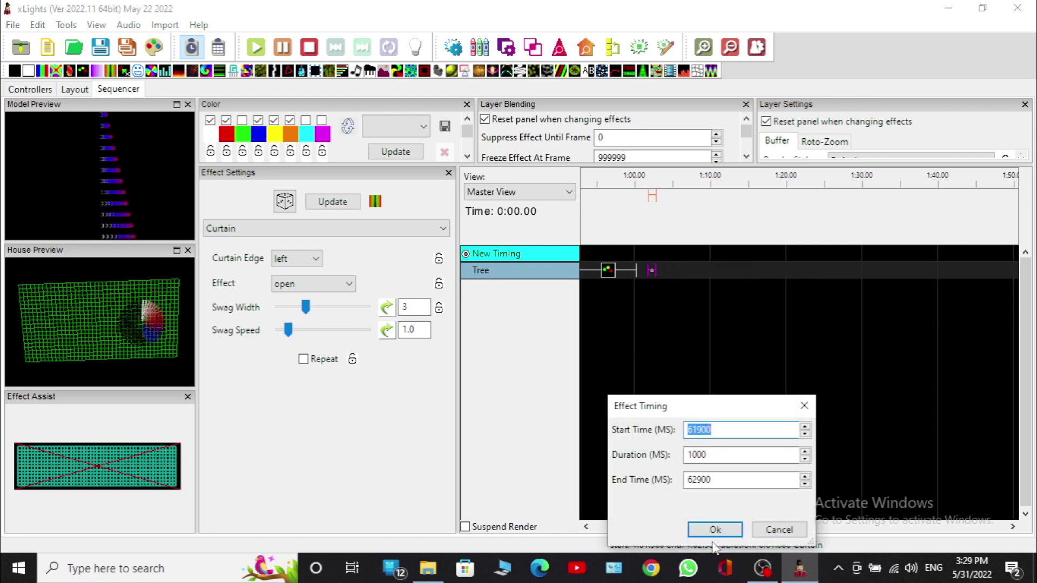
pyautogui.click(715, 452)
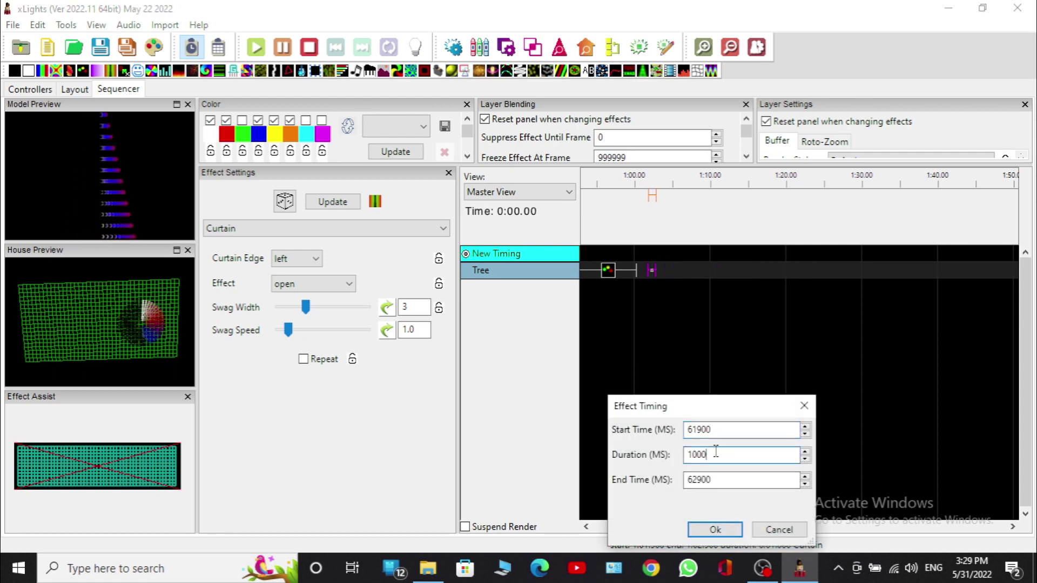
pyautogui.press('BackSpace')
pyautogui.press('BackSpace')
pyautogui.press('BackSpace')
pyautogui.write('5000')
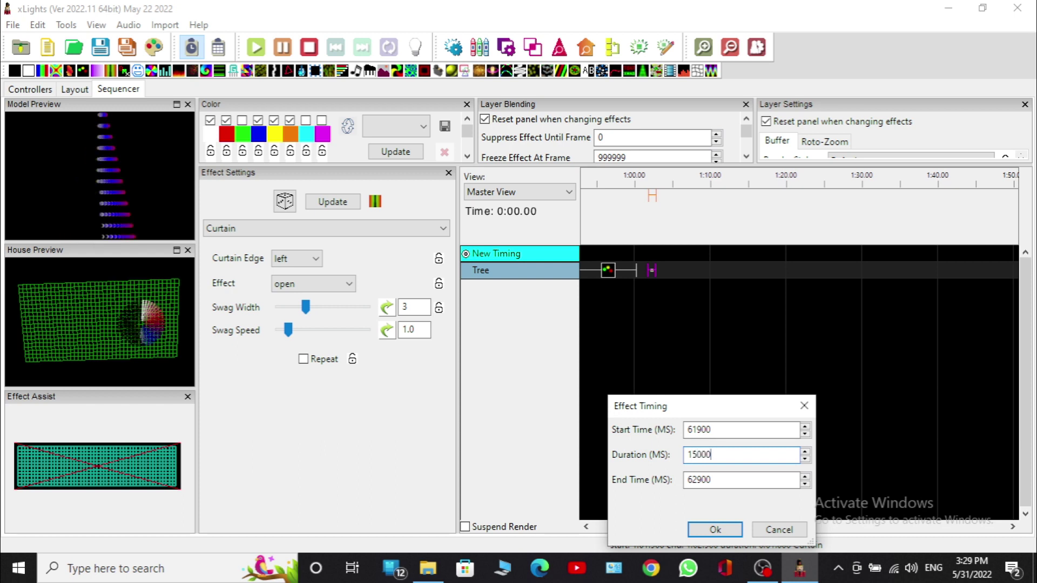
pyautogui.press('Return')
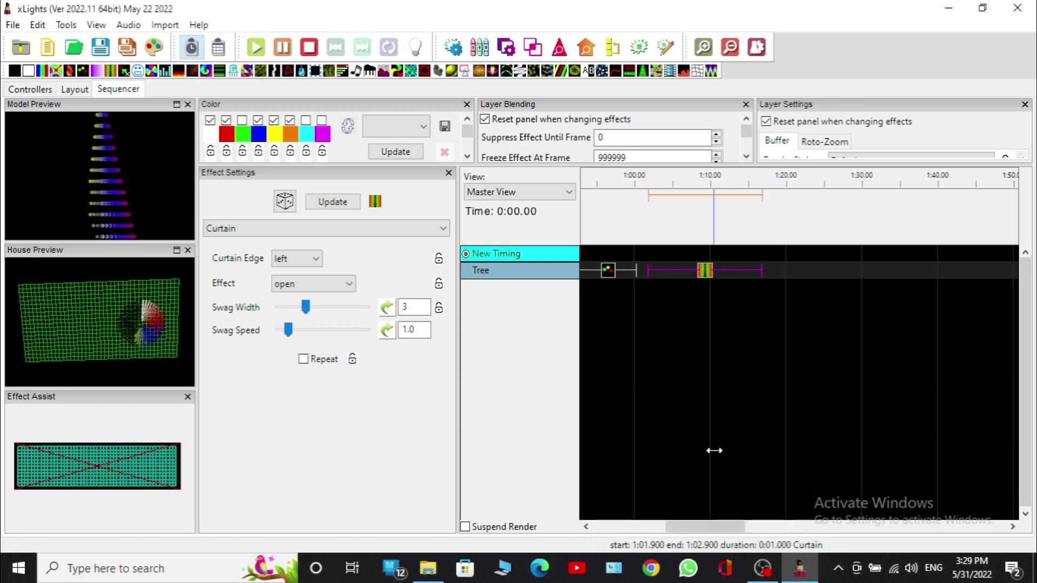
pyautogui.moveTo(705, 271); pyautogui.dragTo(679, 270)
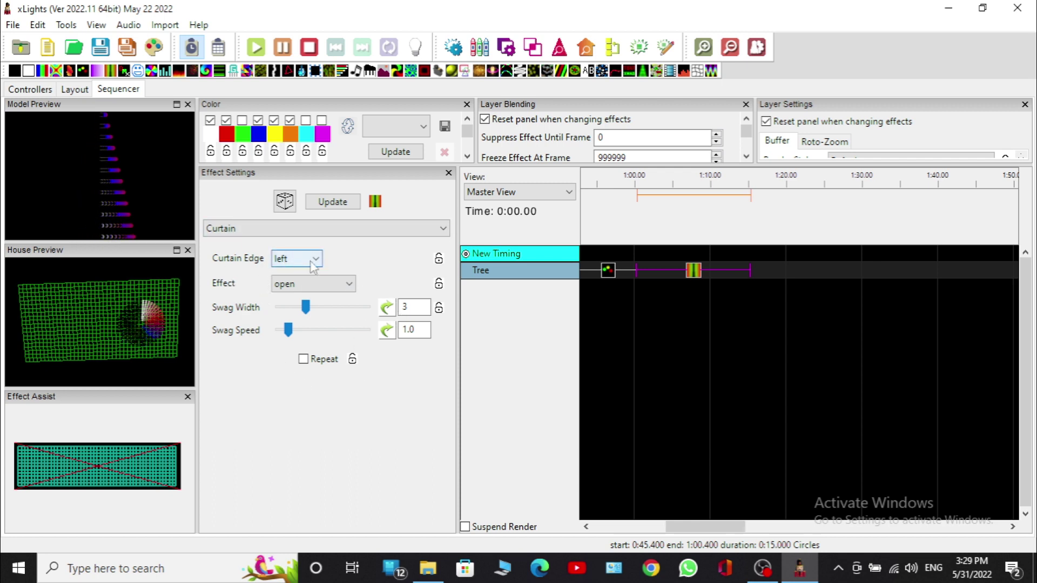
# Set the Curtain effect to open then close with Repeat enabled and Swag Speed 4.0, and exclude white from its colors.
pyautogui.click(319, 284)
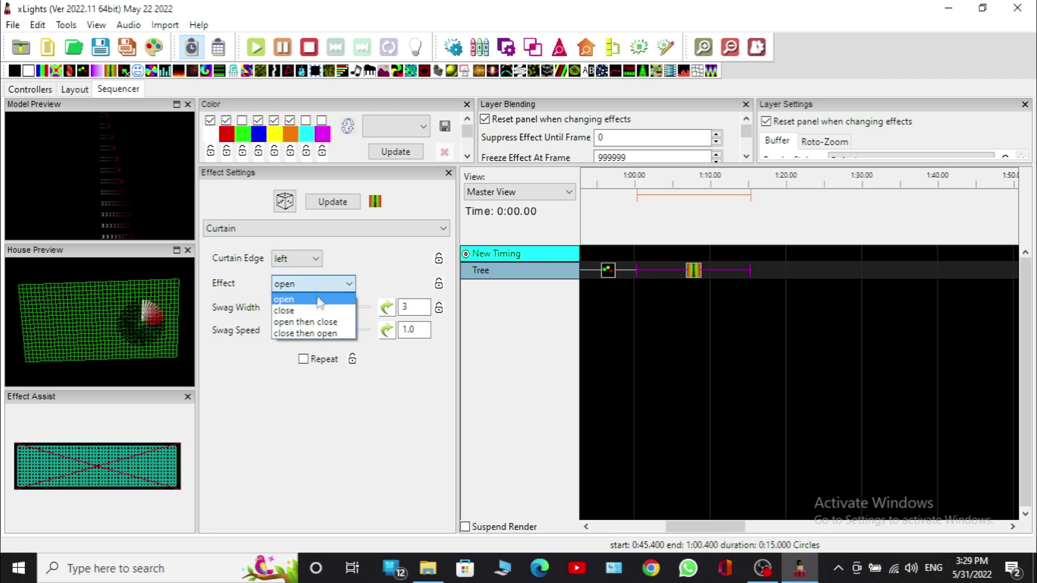
pyautogui.click(316, 324)
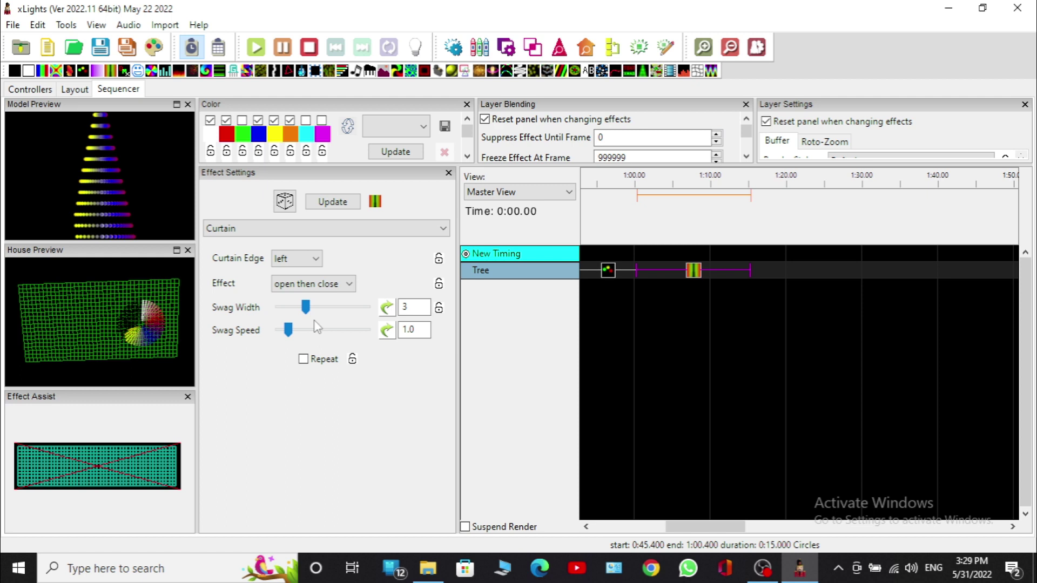
pyautogui.click(304, 359)
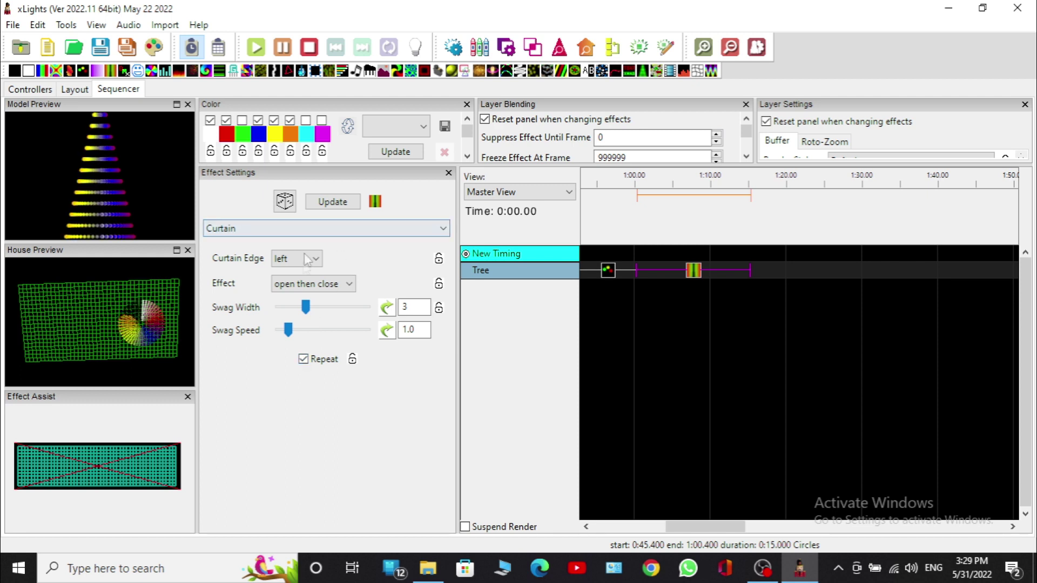
pyautogui.click(312, 334)
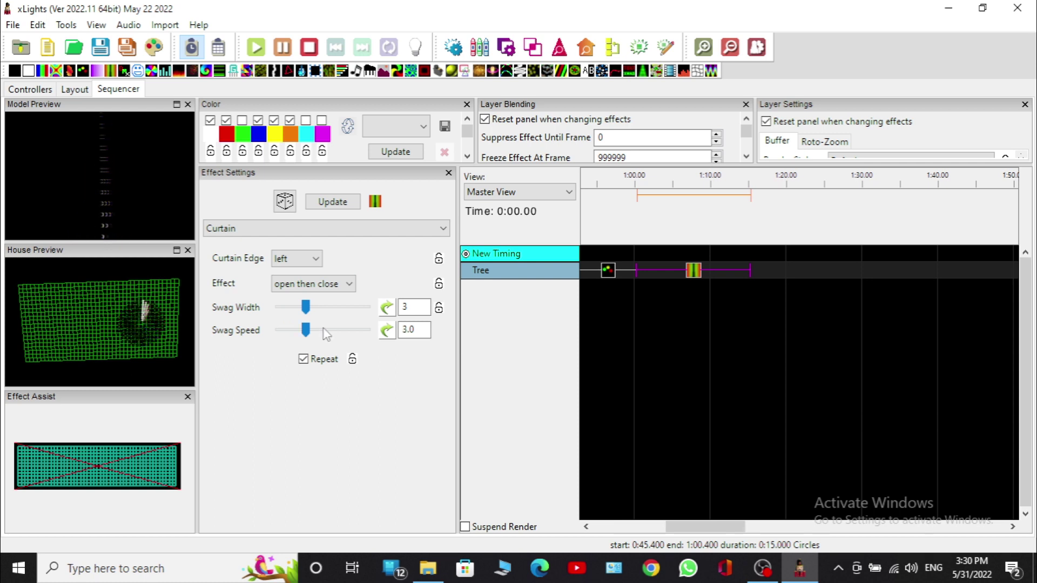
pyautogui.click(326, 333)
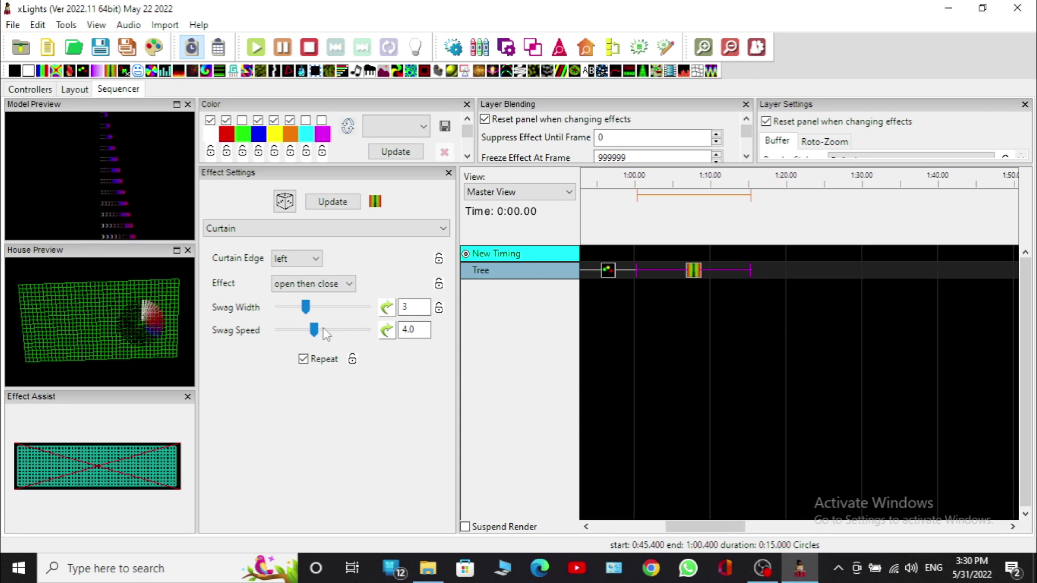
pyautogui.click(210, 120)
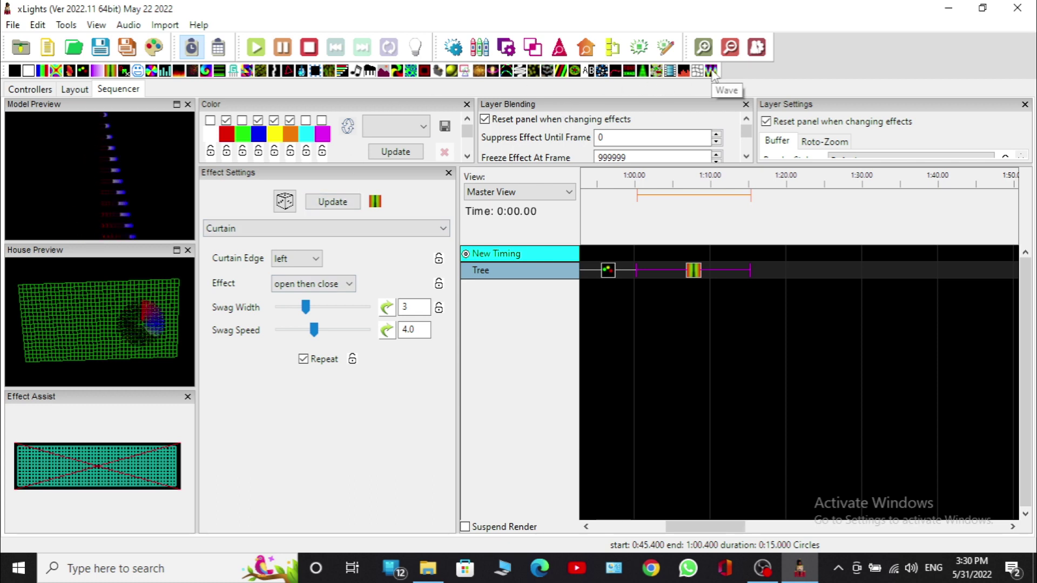
# Add a Wave effect with a duration of 15000 ms to the Tree row, directly after the Curtain effect.
pyautogui.moveTo(711, 70); pyautogui.dragTo(763, 269)
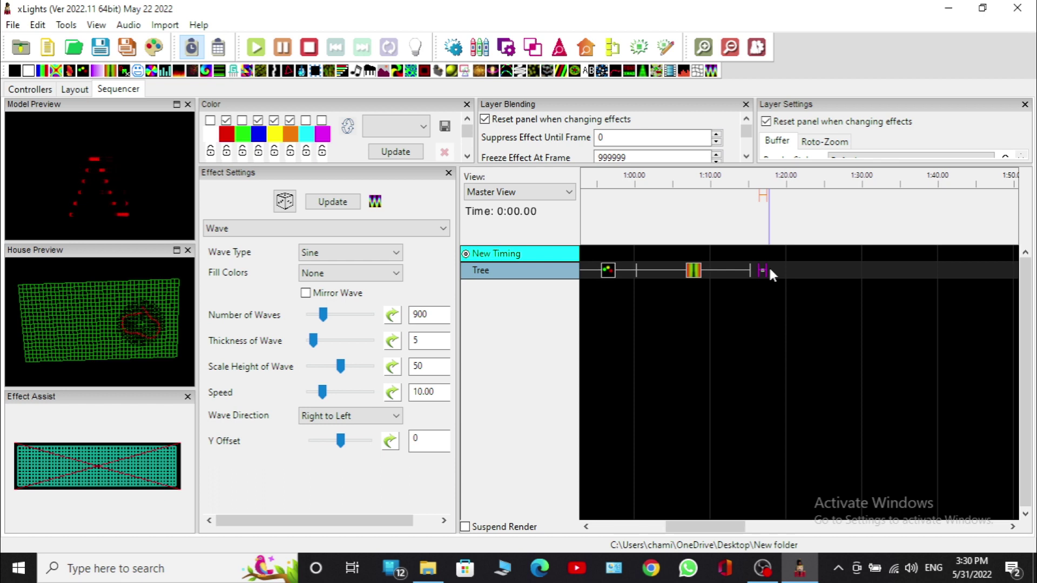
pyautogui.rightClick(763, 268)
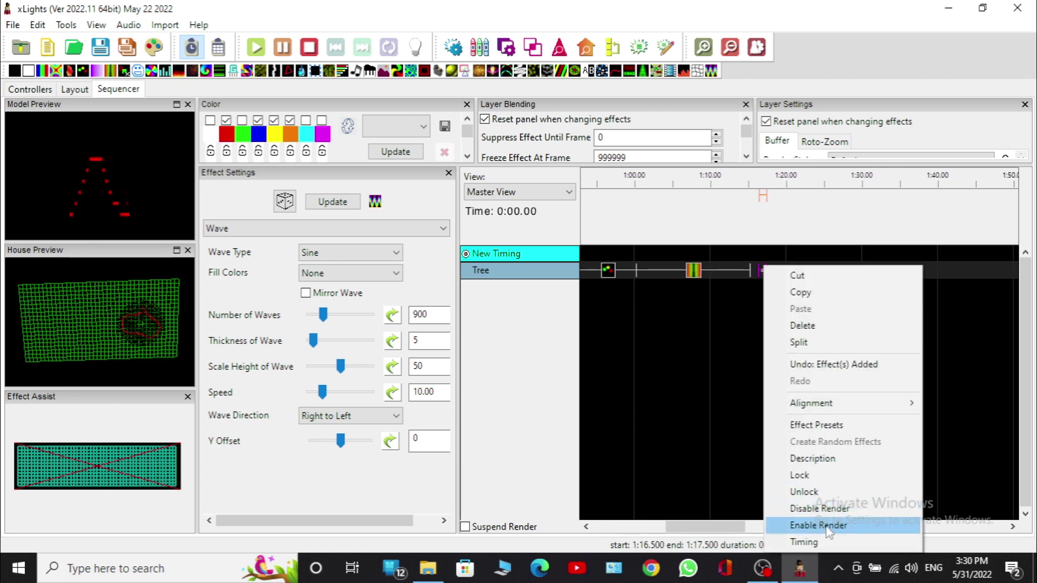
pyautogui.click(805, 542)
pyautogui.click(821, 455)
pyautogui.press('BackSpace')
pyautogui.press('BackSpace')
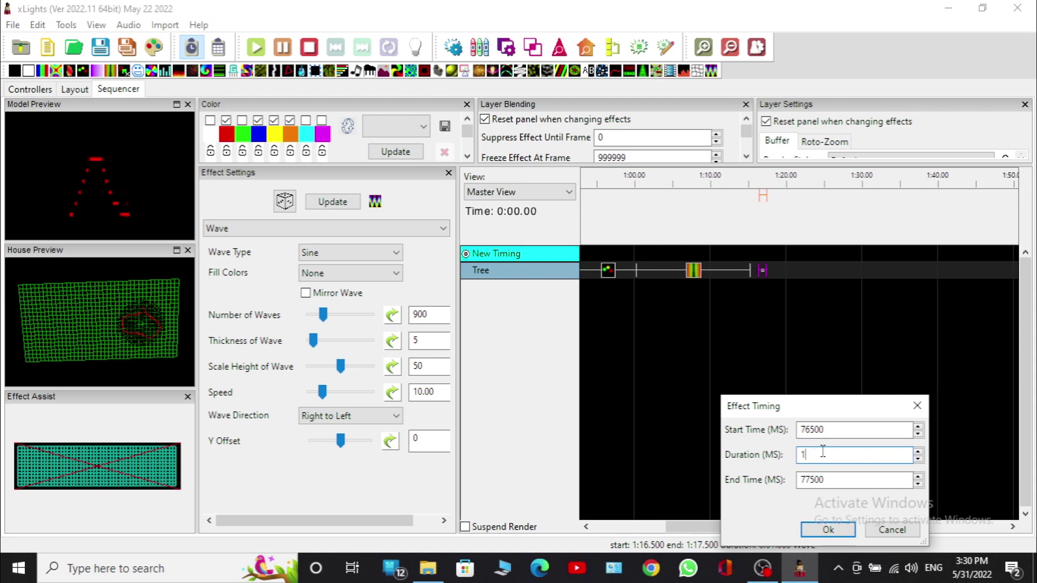
pyautogui.write('5000')
pyautogui.press('Return')
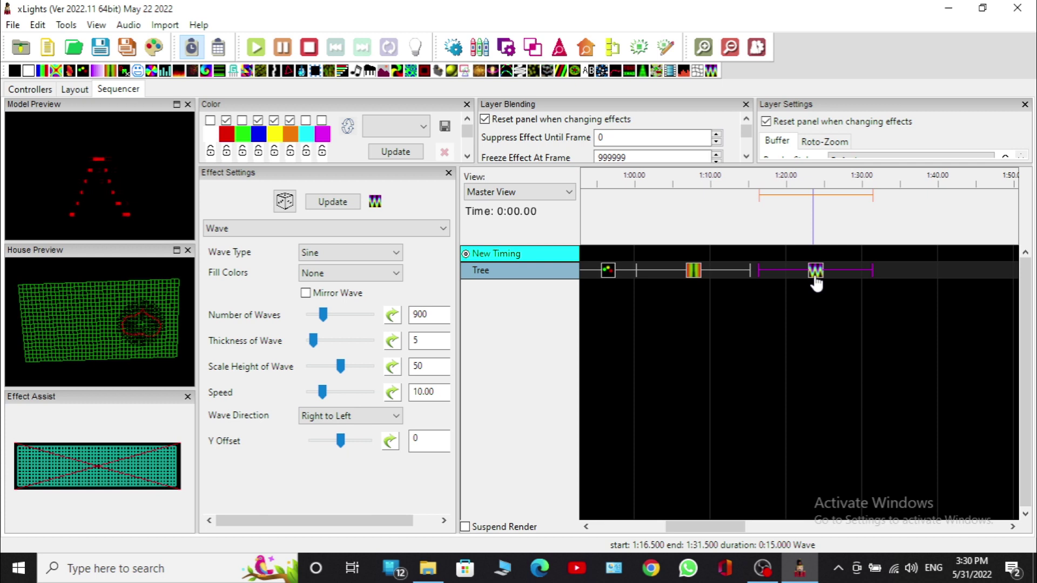
pyautogui.moveTo(816, 285); pyautogui.dragTo(789, 282)
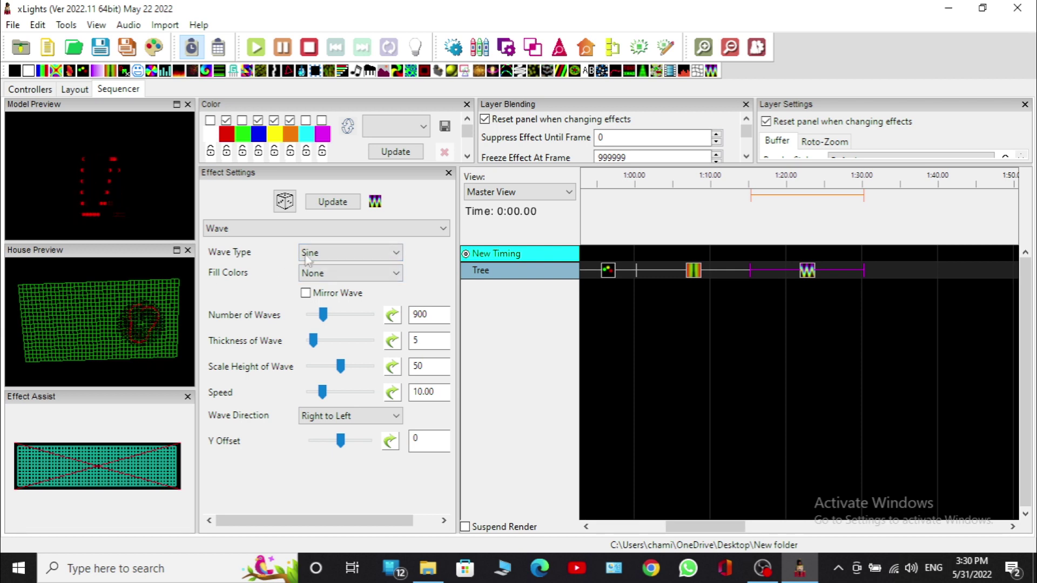
# Set the Wave effect's Wave Type to Triangle, enable Mirror Wave and set Fill Colors to Rainbow.
pyautogui.click(348, 254)
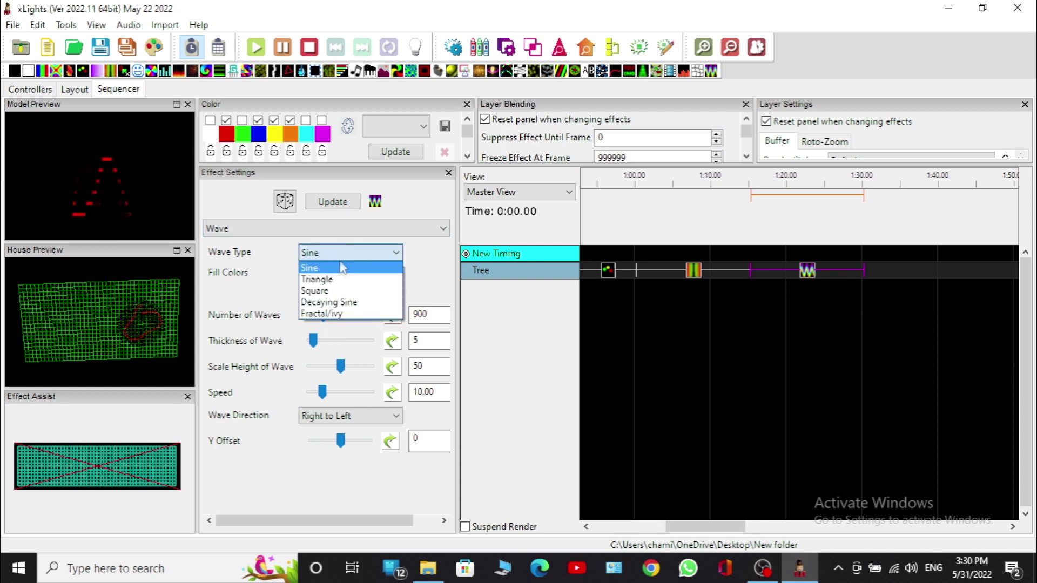
pyautogui.click(337, 280)
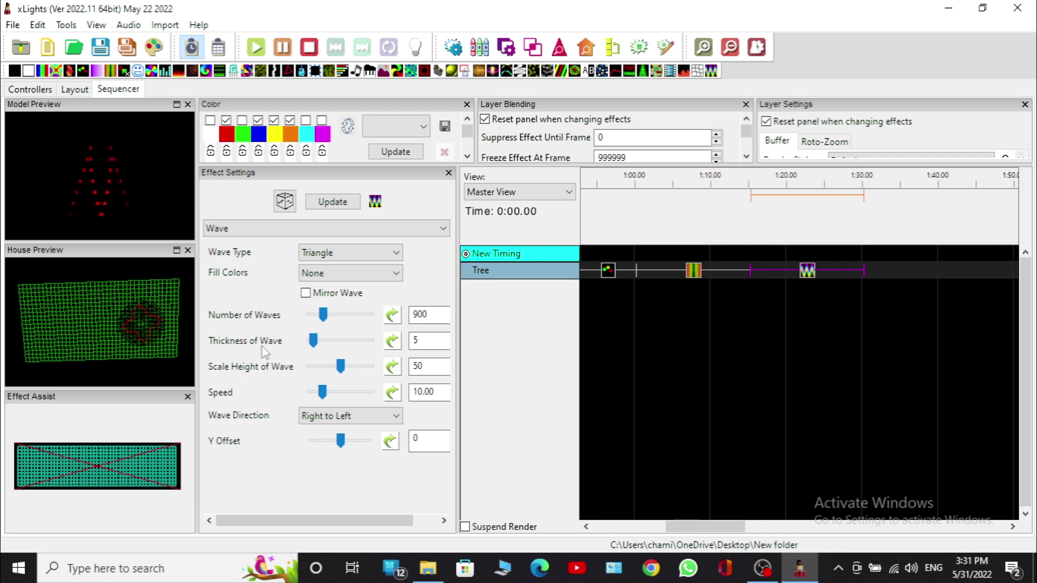
pyautogui.click(306, 293)
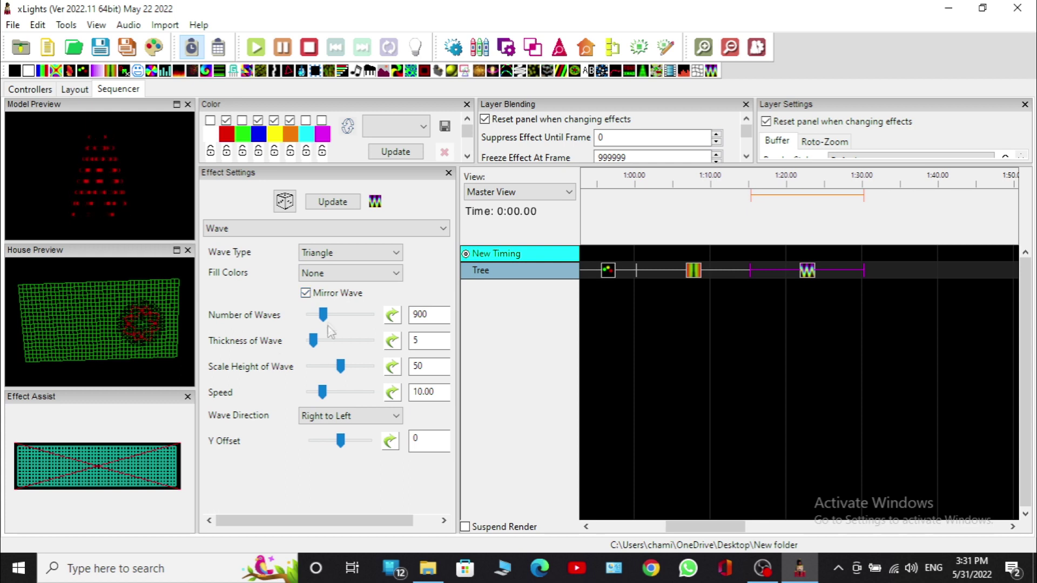
pyautogui.click(350, 273)
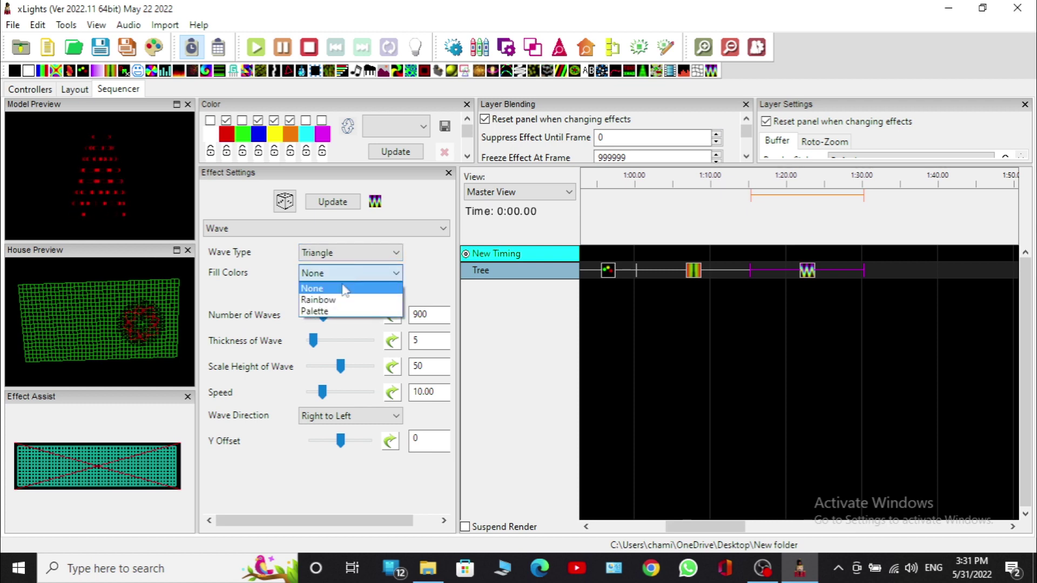
pyautogui.click(318, 300)
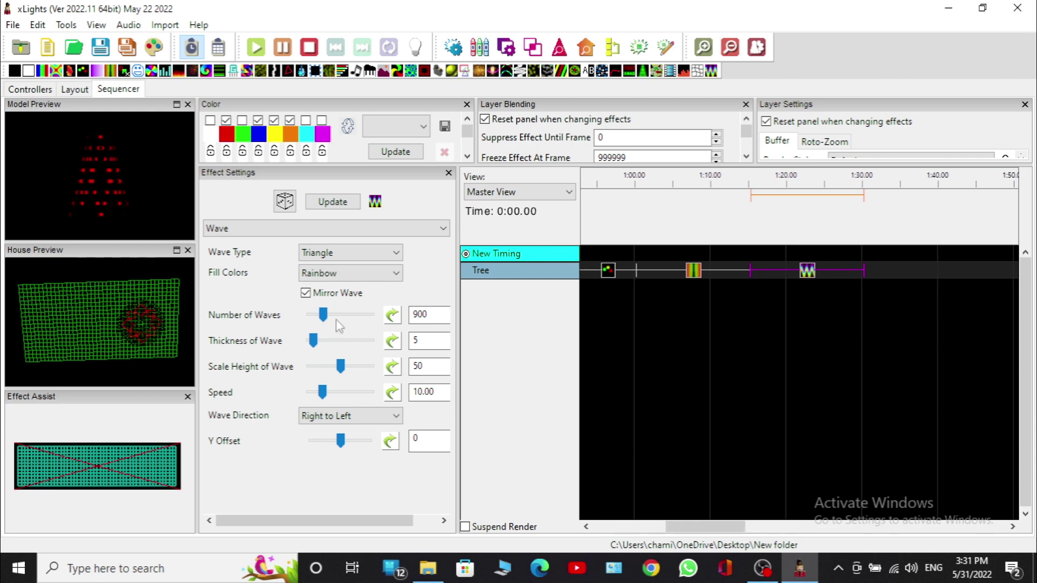
# Increase the Wave effect's Thickness of Wave in stages up to 75, comparing it with 65.
pyautogui.click(331, 346)
pyautogui.click(332, 346)
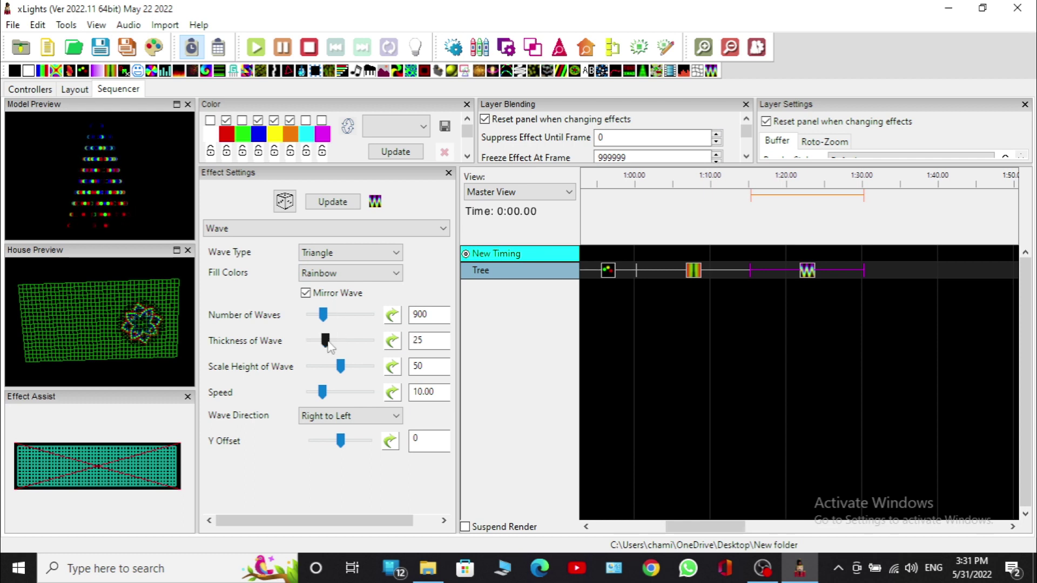
pyautogui.click(349, 345)
pyautogui.click(357, 346)
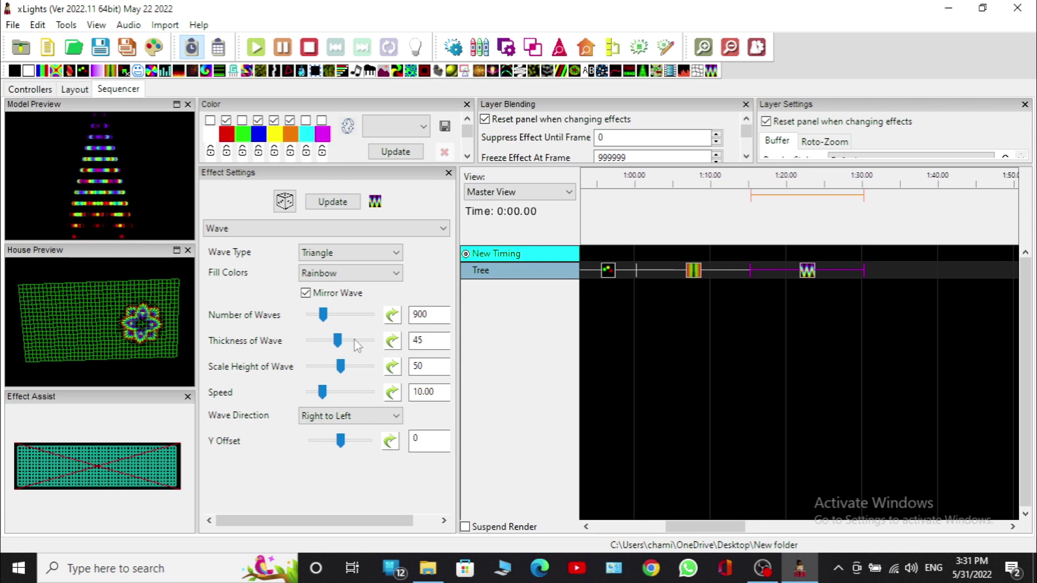
pyautogui.click(357, 346)
pyautogui.click(357, 346)
pyautogui.click(364, 347)
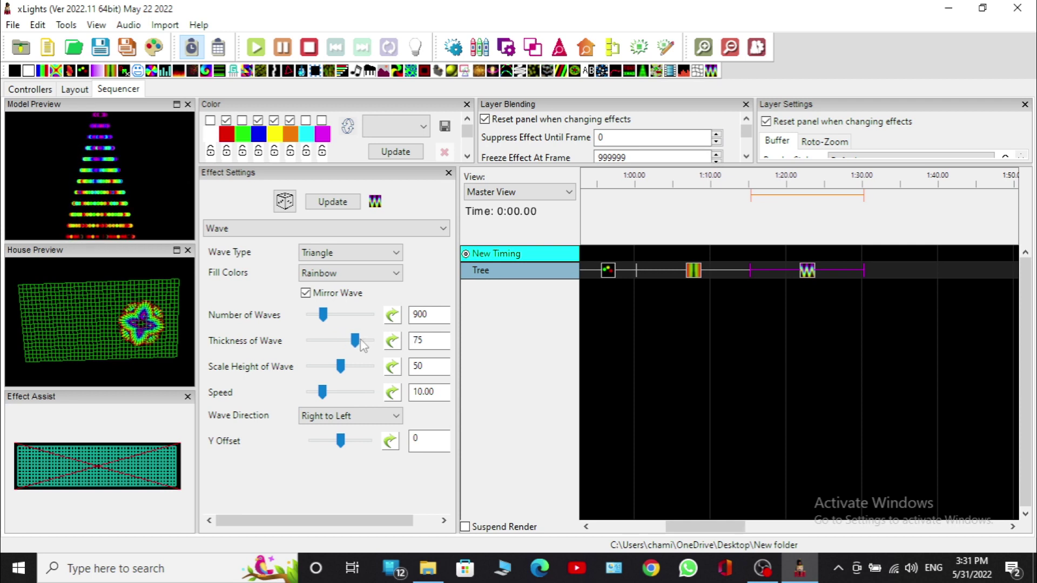
pyautogui.click(337, 346)
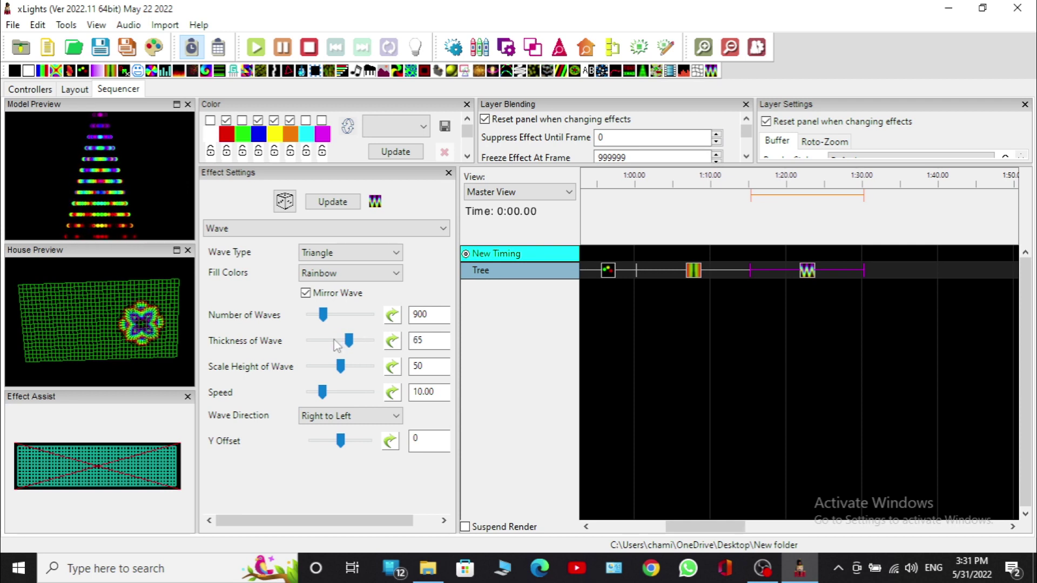
pyautogui.click(359, 345)
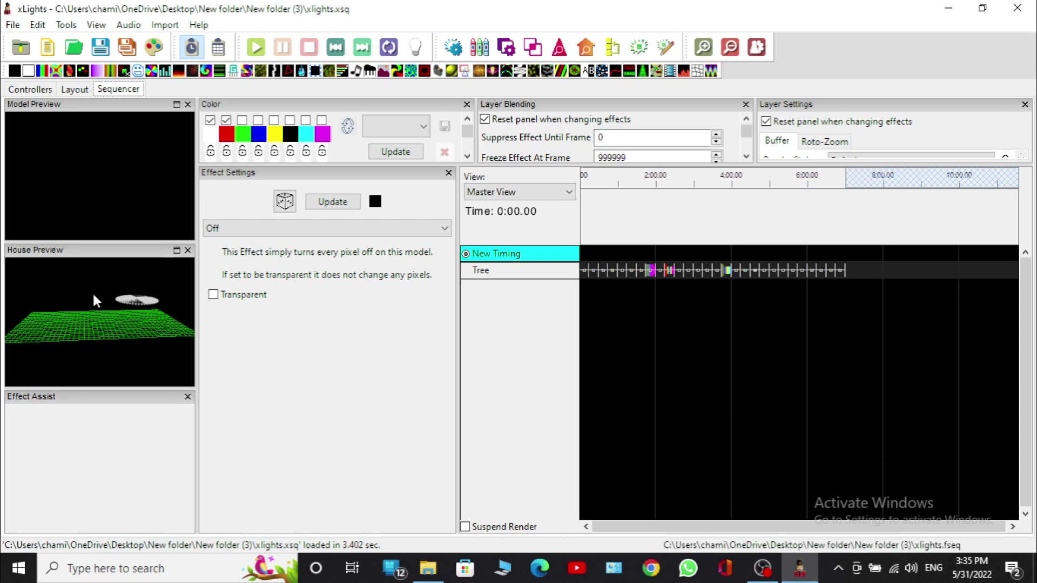
# Orbit the House Preview to a nearly front-on view of the tree and enlarge the timeline around the first effects.
pyautogui.moveTo(88, 304); pyautogui.dragTo(114, 395)
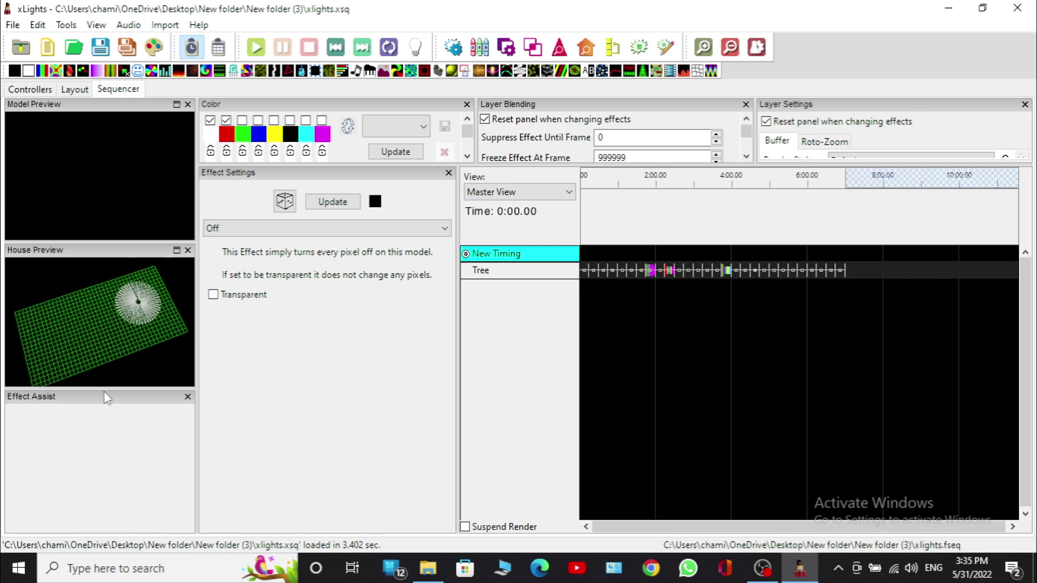
pyautogui.moveTo(61, 381); pyautogui.dragTo(34, 388)
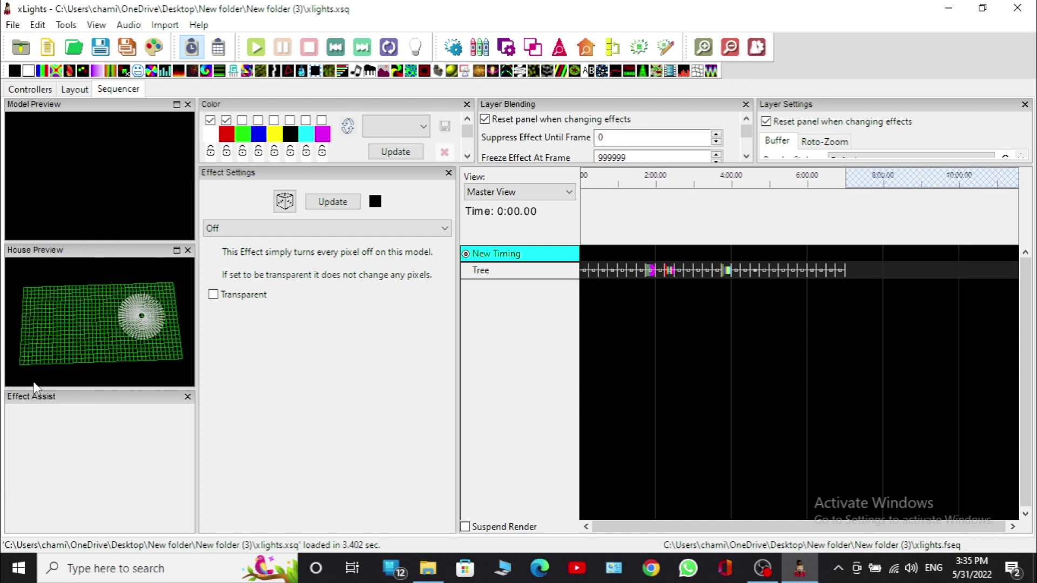
pyautogui.moveTo(46, 323); pyautogui.dragTo(46, 340)
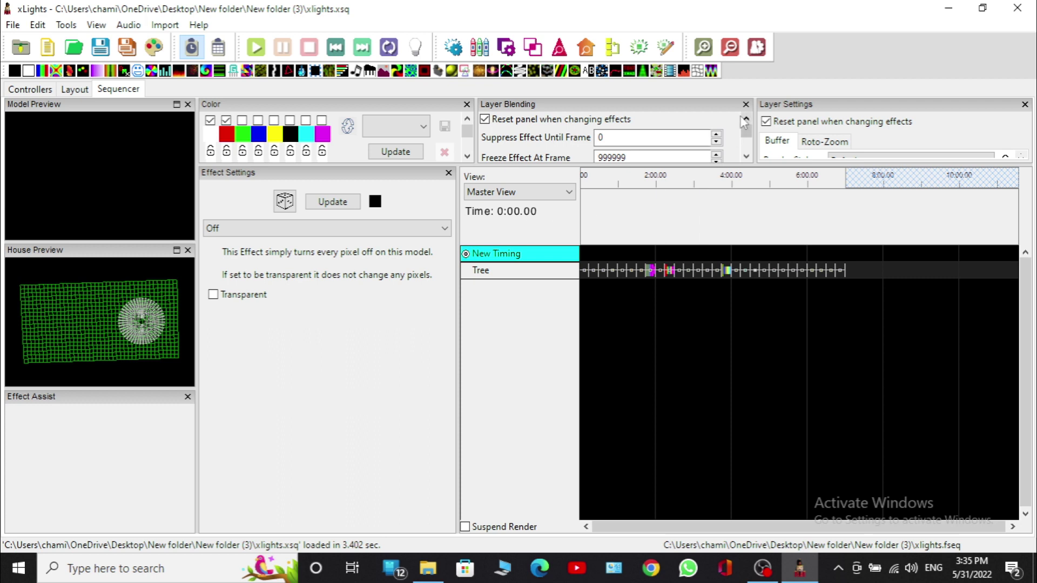
pyautogui.click(704, 48)
pyautogui.click(704, 48)
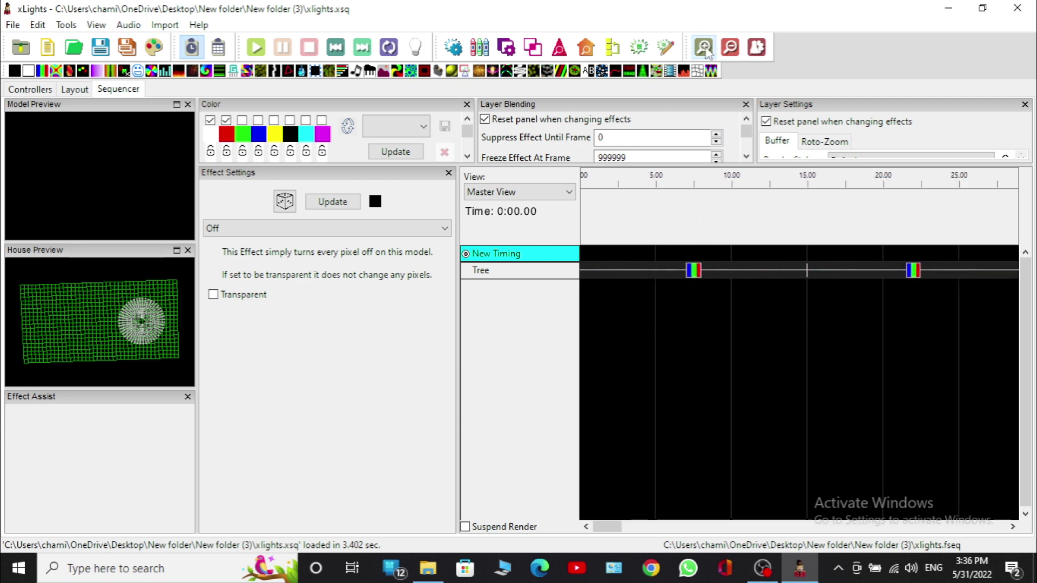
# Show more of the timeline and preview the first three Bars effects on the Tree row in turn.
pyautogui.click(731, 48)
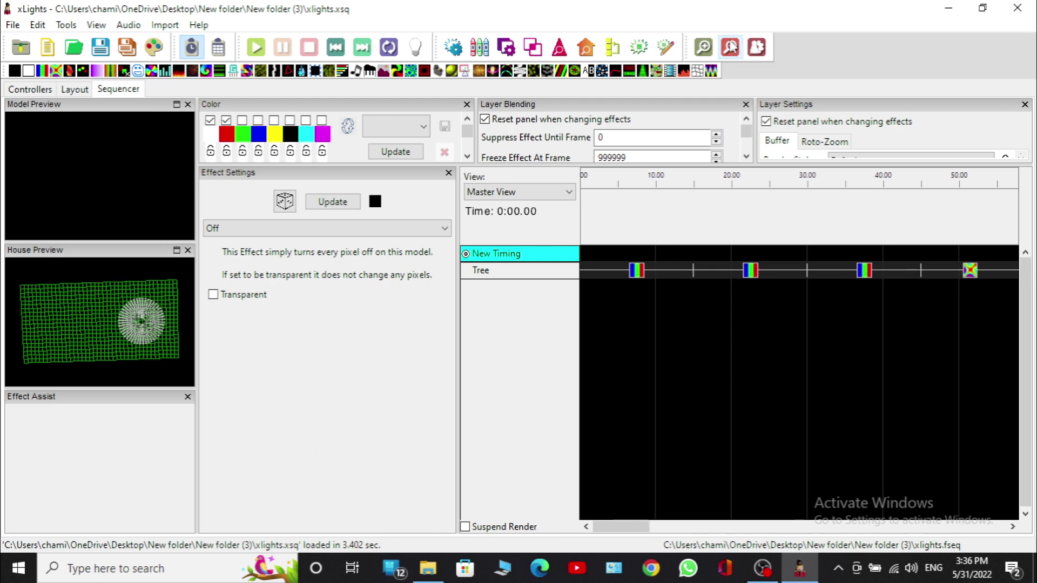
pyautogui.click(731, 48)
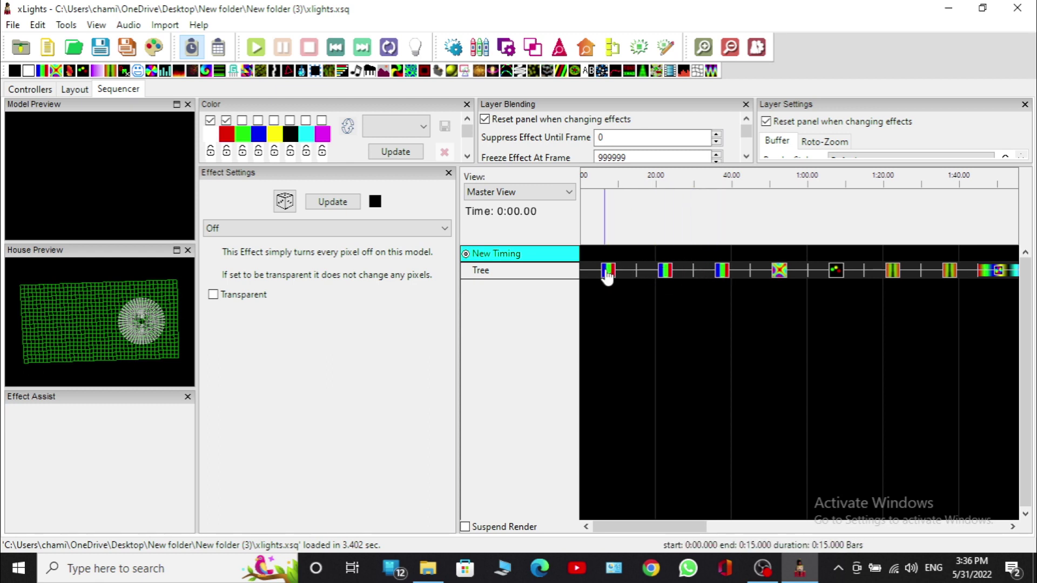
pyautogui.click(607, 271)
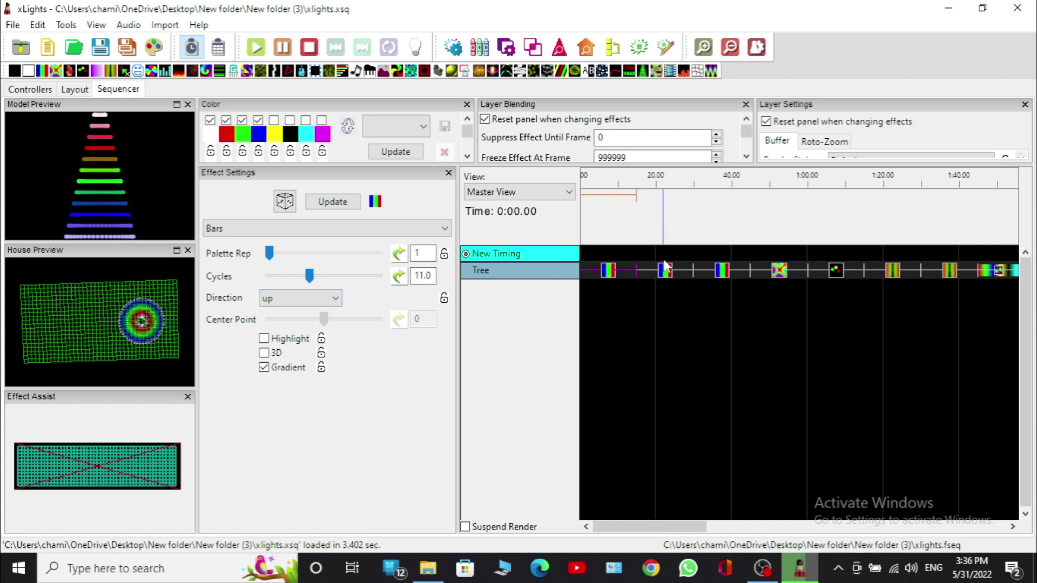
pyautogui.click(666, 273)
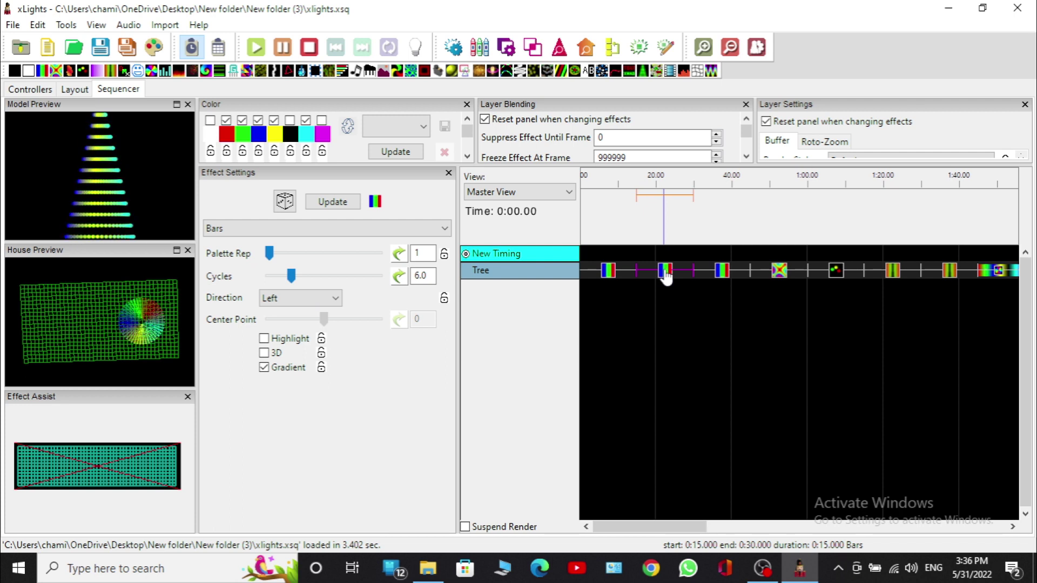
pyautogui.click(724, 274)
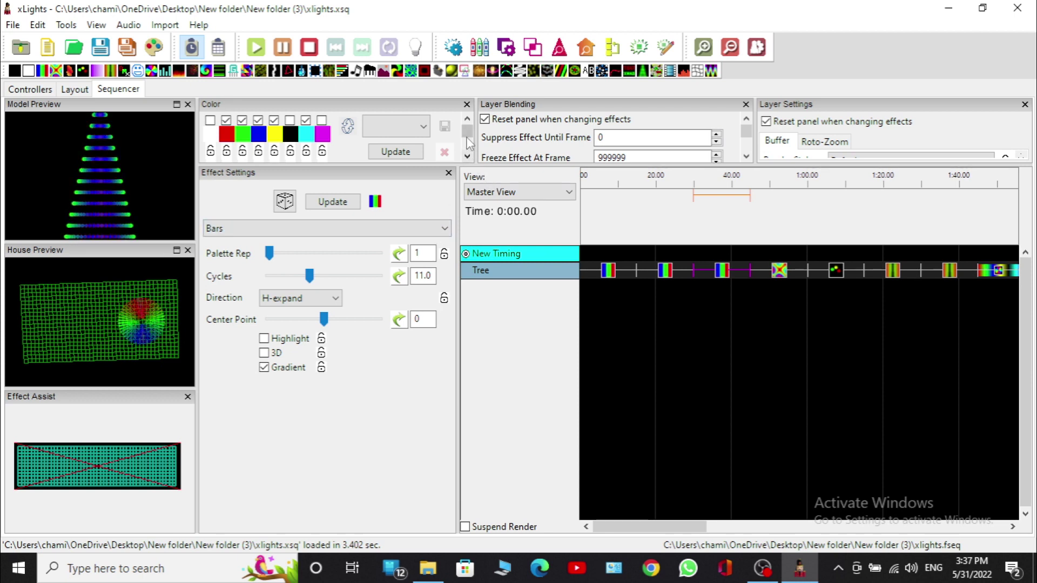
# Lower the Brightness of the third Bars effect to 20 and of the second to 50, and look through the remaining color adjustments.
pyautogui.moveTo(468, 137)
pyautogui.mouseDown()
pyautogui.moveTo(468, 152)
pyautogui.moveTo(467, 141)
pyautogui.mouseUp()
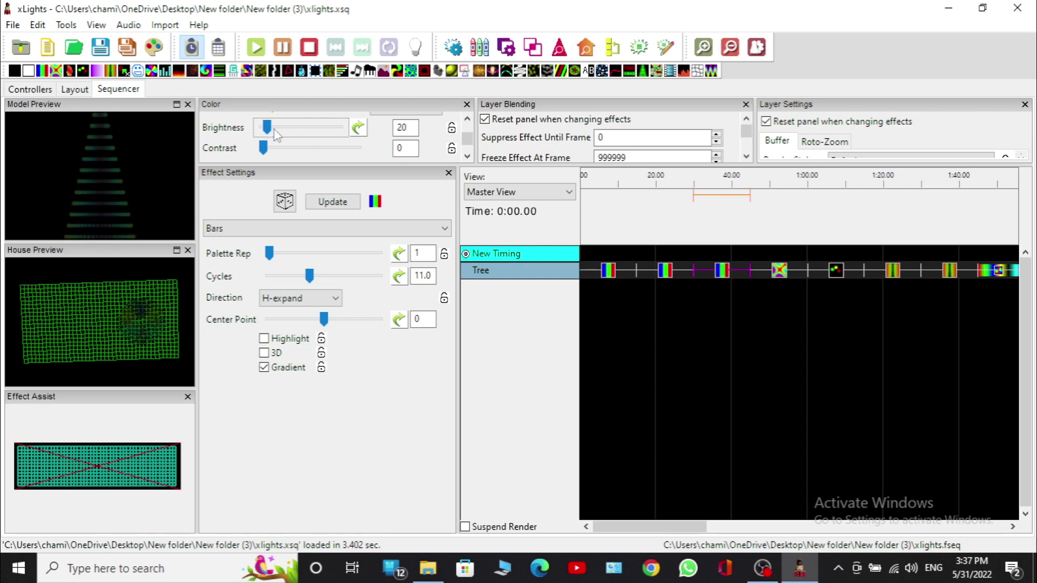
pyautogui.press('Left')
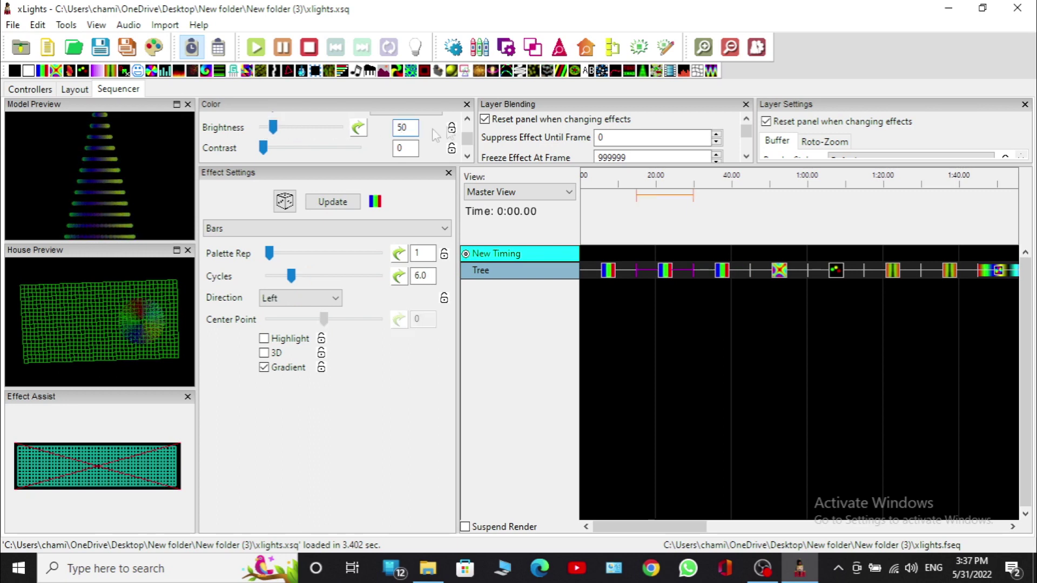
pyautogui.click(468, 156)
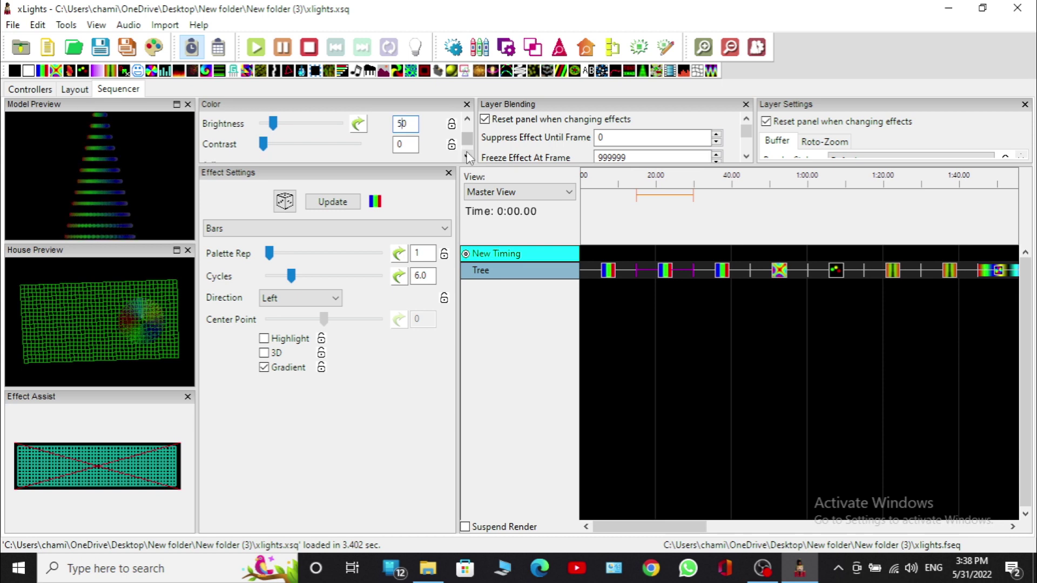
pyautogui.moveTo(467, 157); pyautogui.dragTo(468, 157)
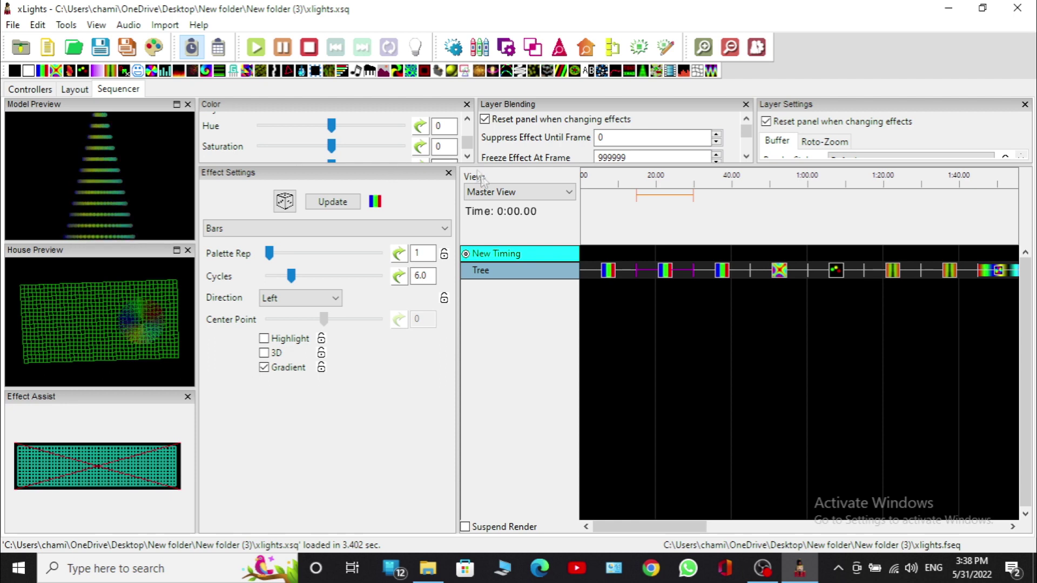
pyautogui.click(468, 118)
pyautogui.moveTo(468, 119); pyautogui.dragTo(468, 118)
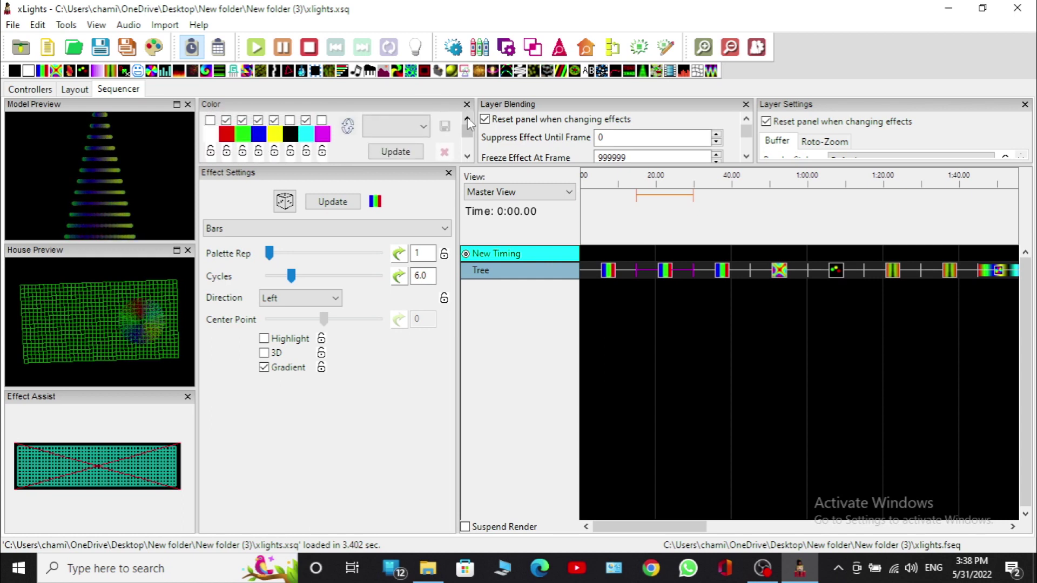
# Preview the Butterfly effect, the Circles effect and the two Curtain effects on the Tree row.
pyautogui.click(778, 271)
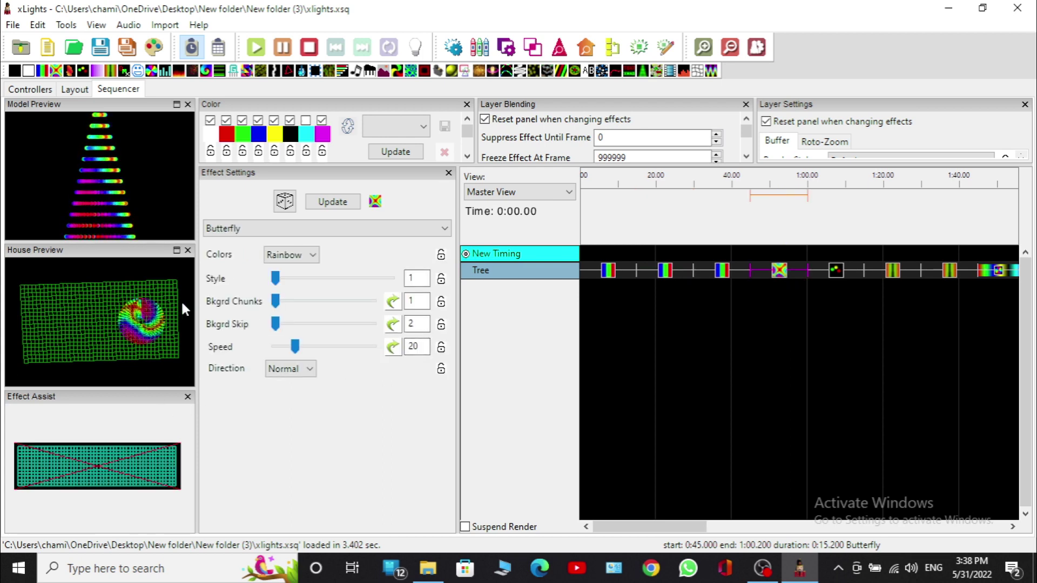
pyautogui.click(836, 271)
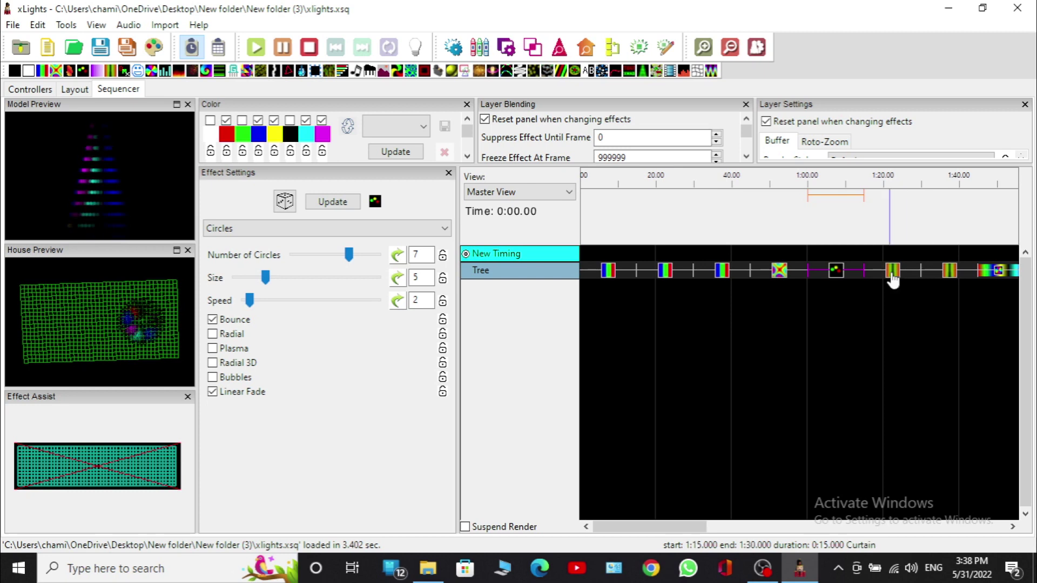
pyautogui.click(892, 277)
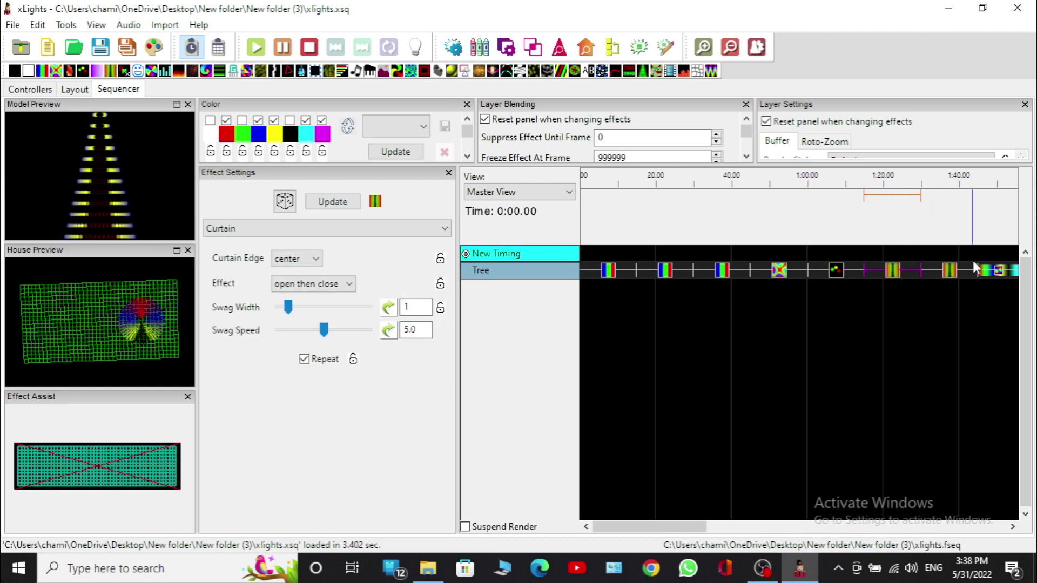
pyautogui.click(955, 274)
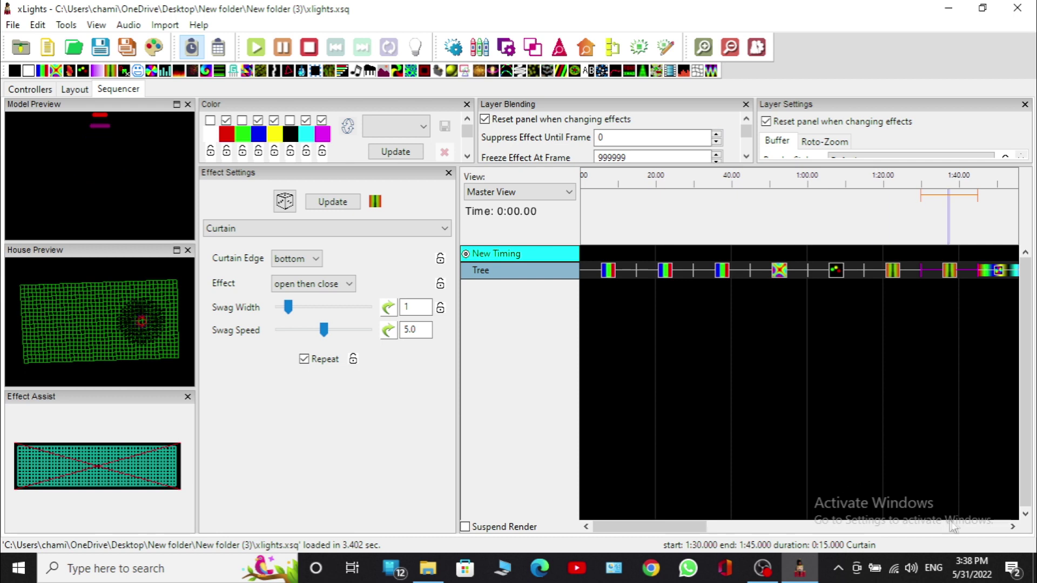
# Preview the Fan, Fire and Galaxy effects that follow the second Curtain effect, reviewing their settings.
pyautogui.click(1012, 528)
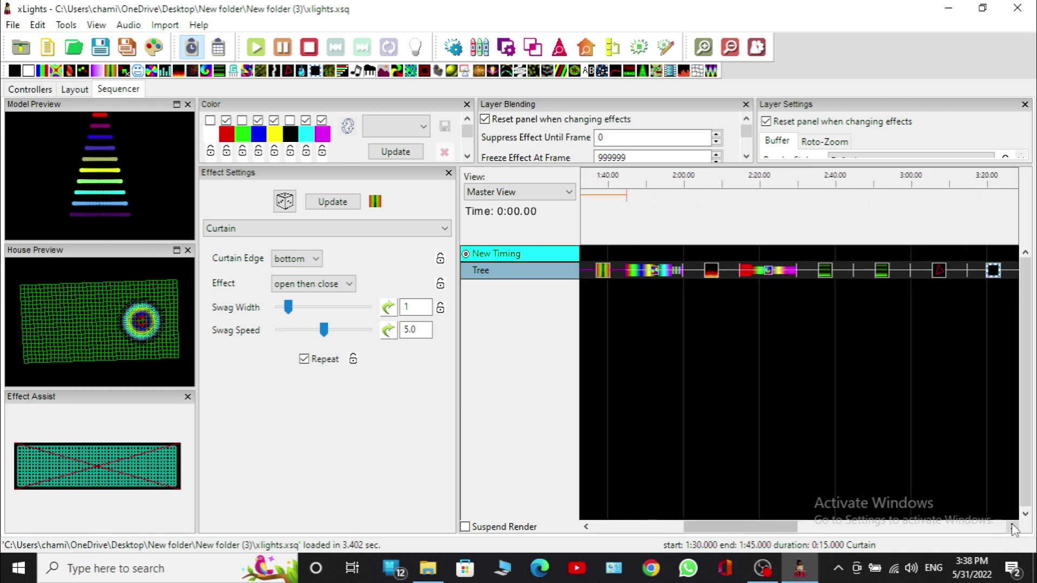
pyautogui.click(656, 269)
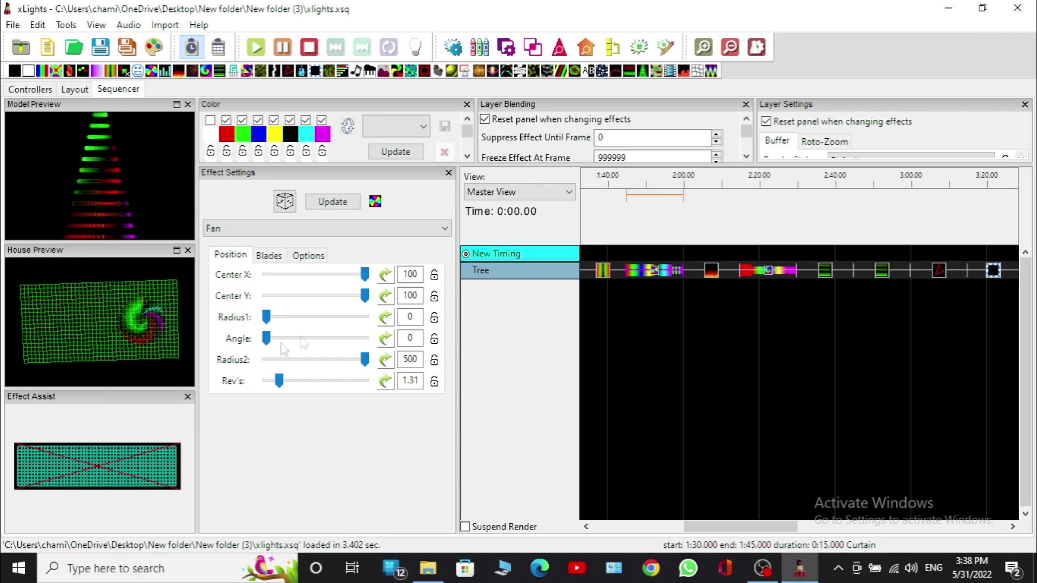
pyautogui.click(710, 275)
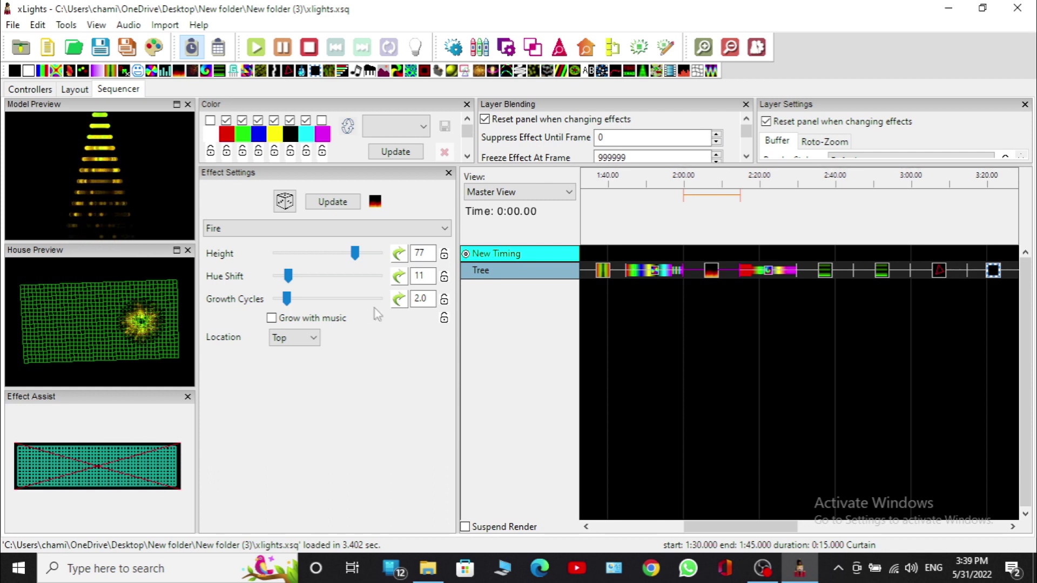
pyautogui.click(767, 270)
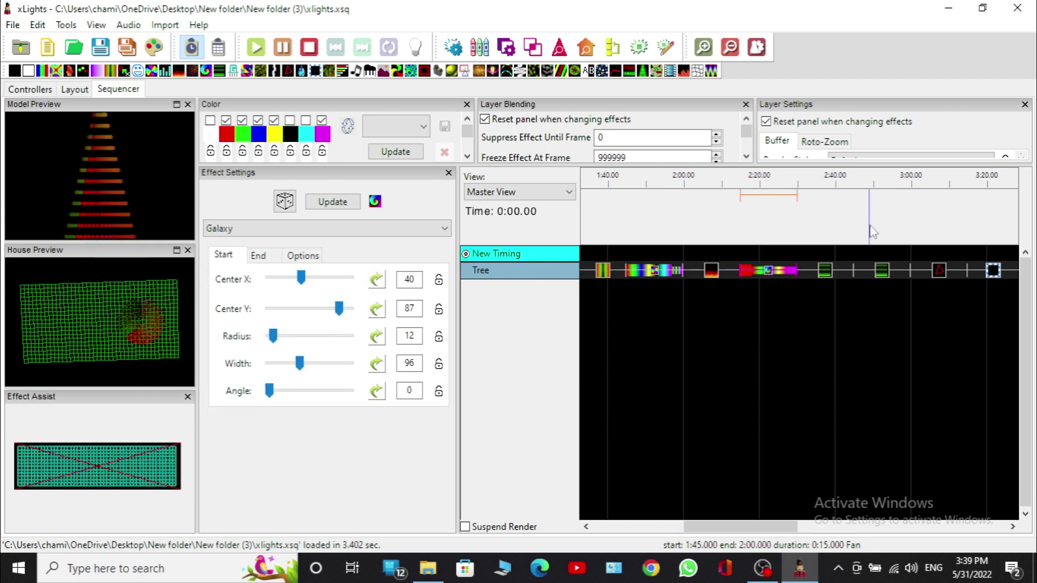
# Preview the two Garlands effects, the Lines effect and the Marquee effect on the Tree row.
pyautogui.click(821, 272)
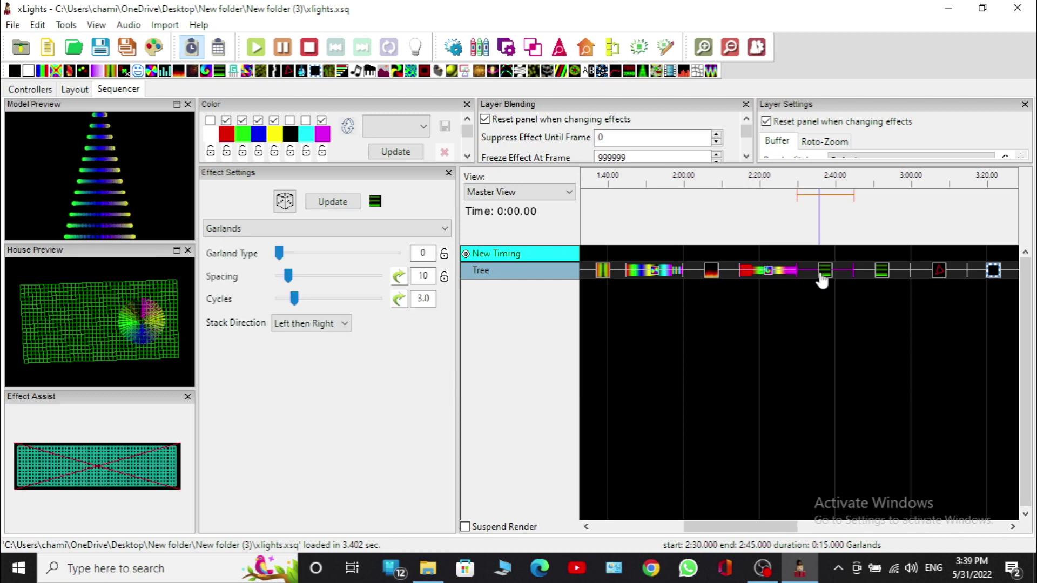
pyautogui.click(882, 271)
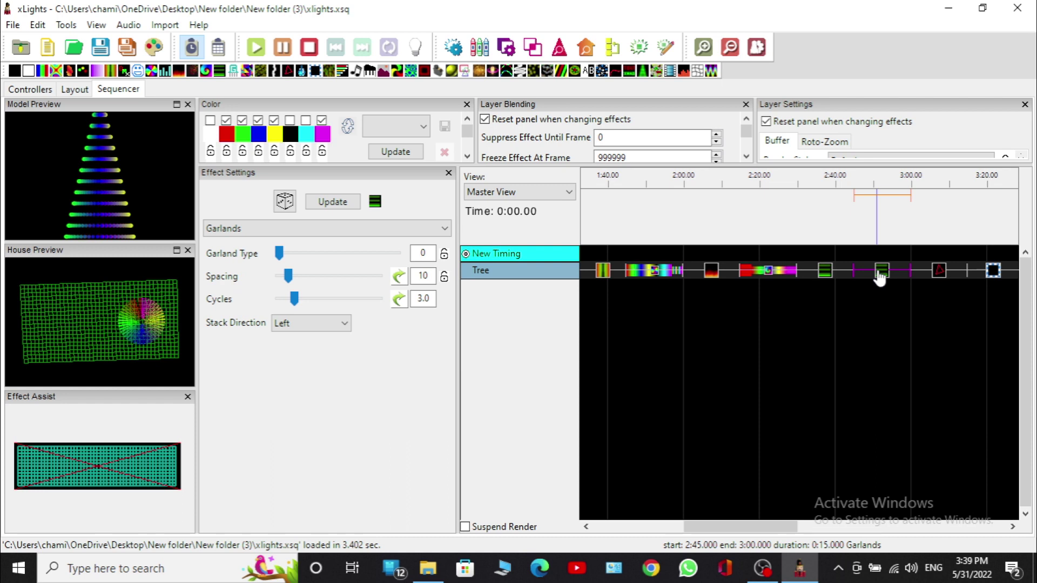
pyautogui.click(942, 271)
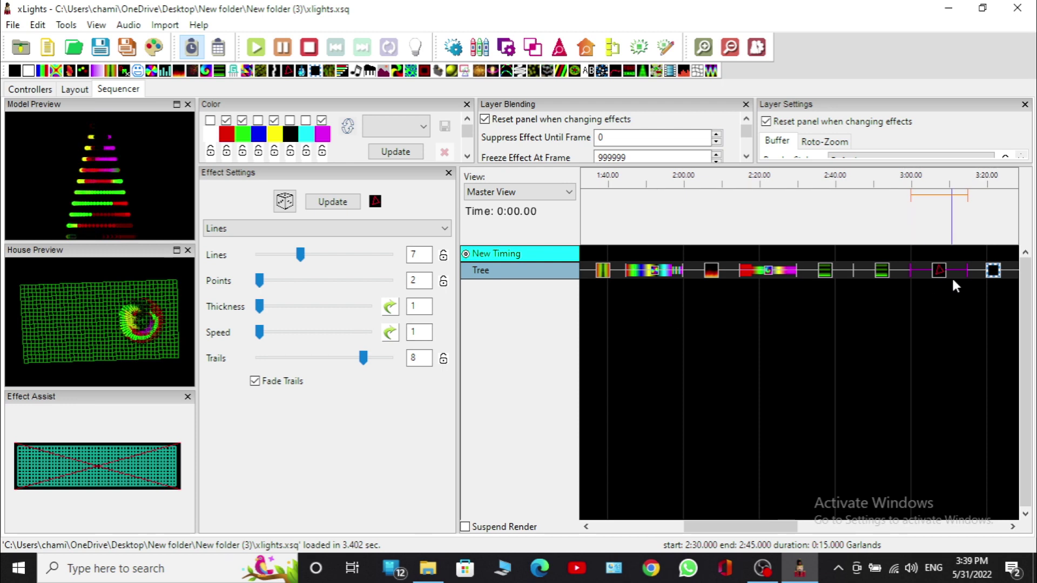
pyautogui.click(993, 271)
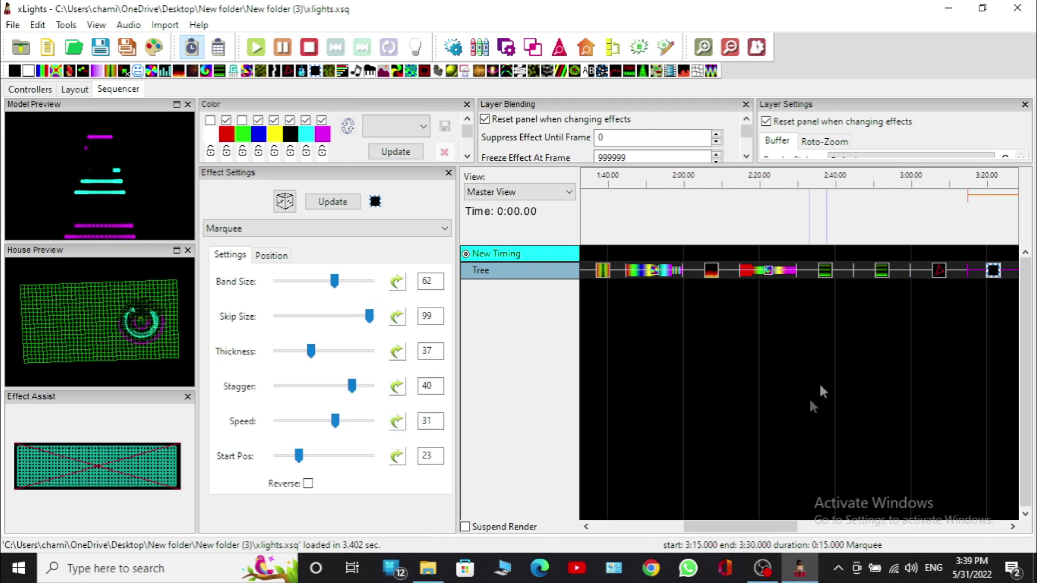
# Preview the Meteors, Morph, Pinwheel and Plasma effects after the Marquee effect, returning to Pinwheel for a second look.
pyautogui.click(1014, 528)
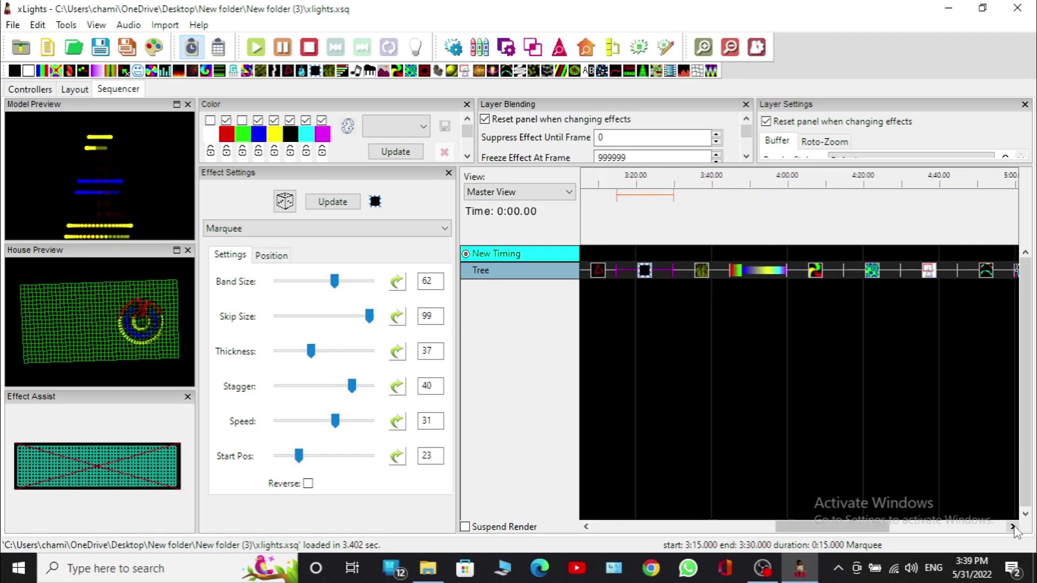
pyautogui.click(658, 270)
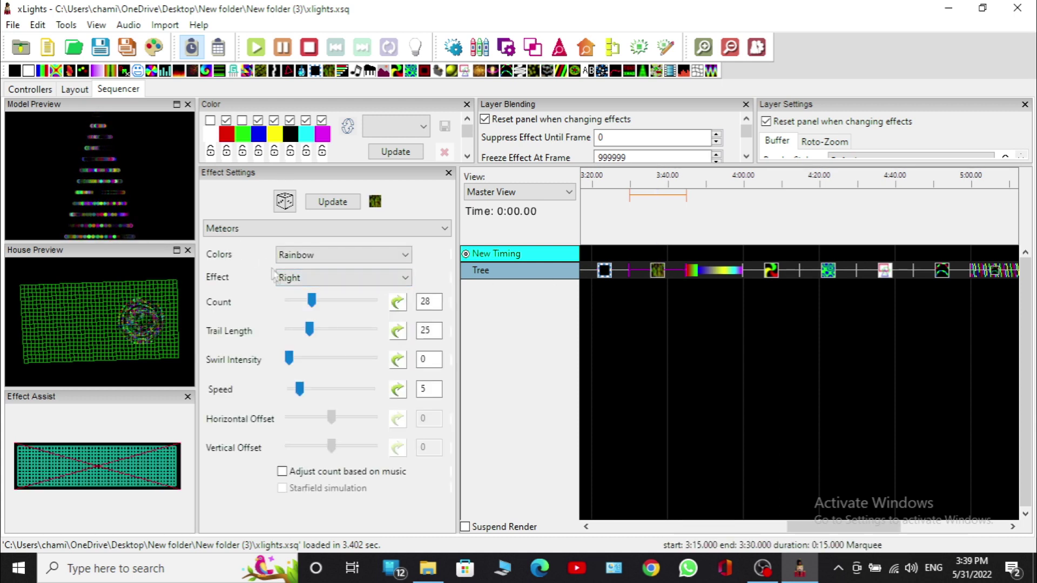
pyautogui.press('Right')
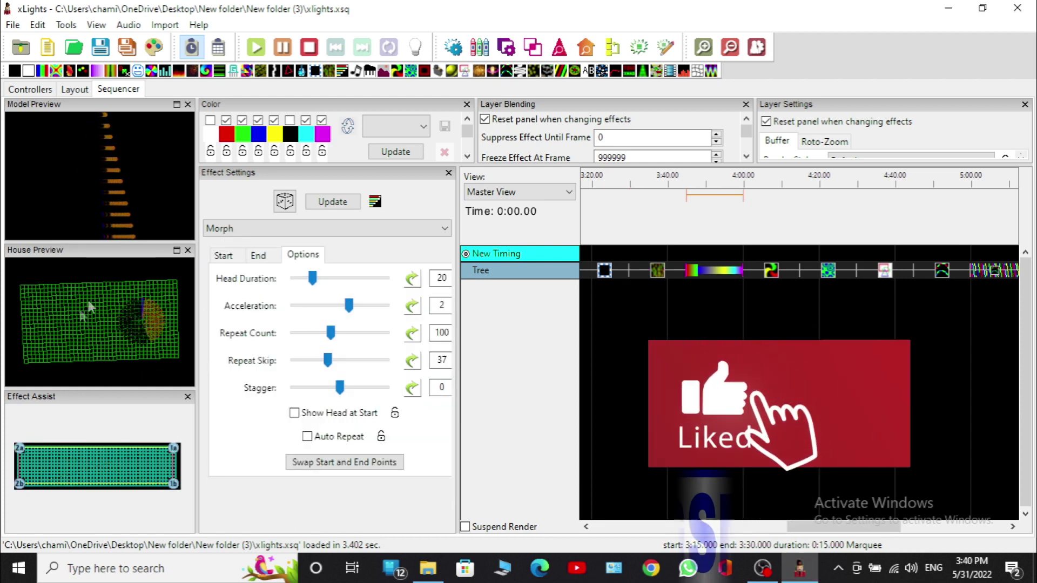
pyautogui.click(771, 272)
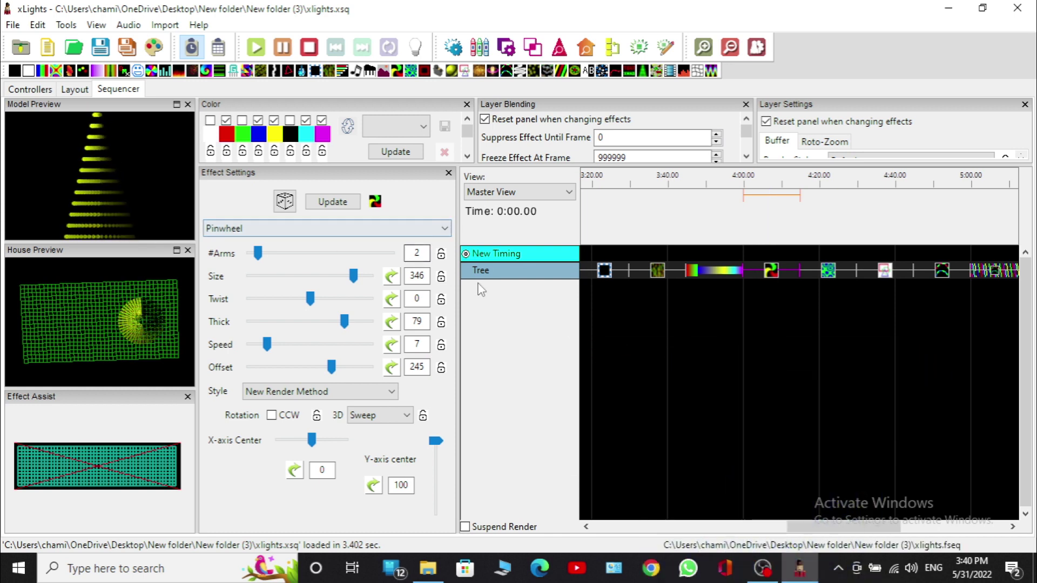
pyautogui.click(829, 271)
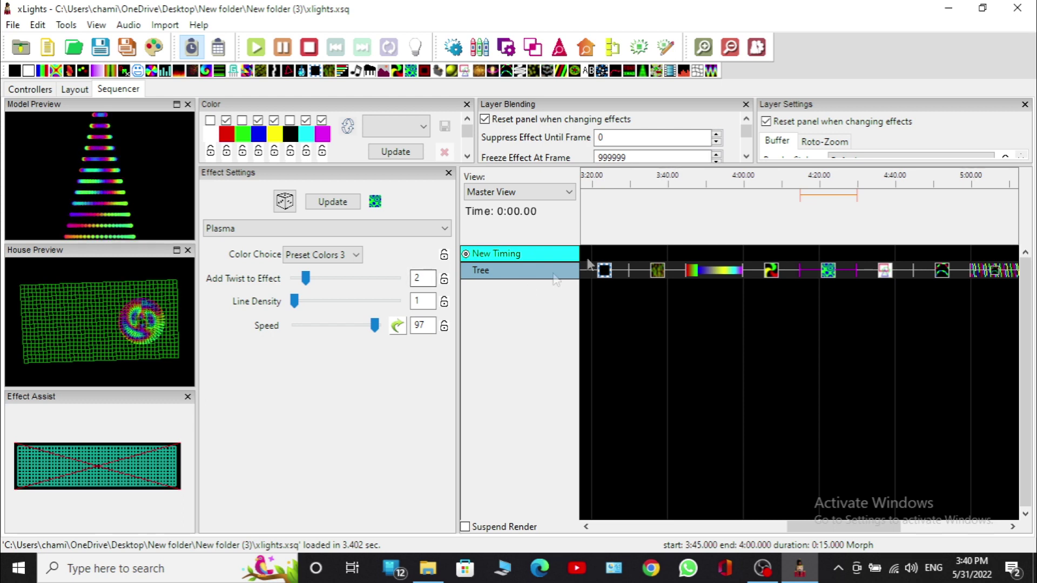
pyautogui.click(771, 271)
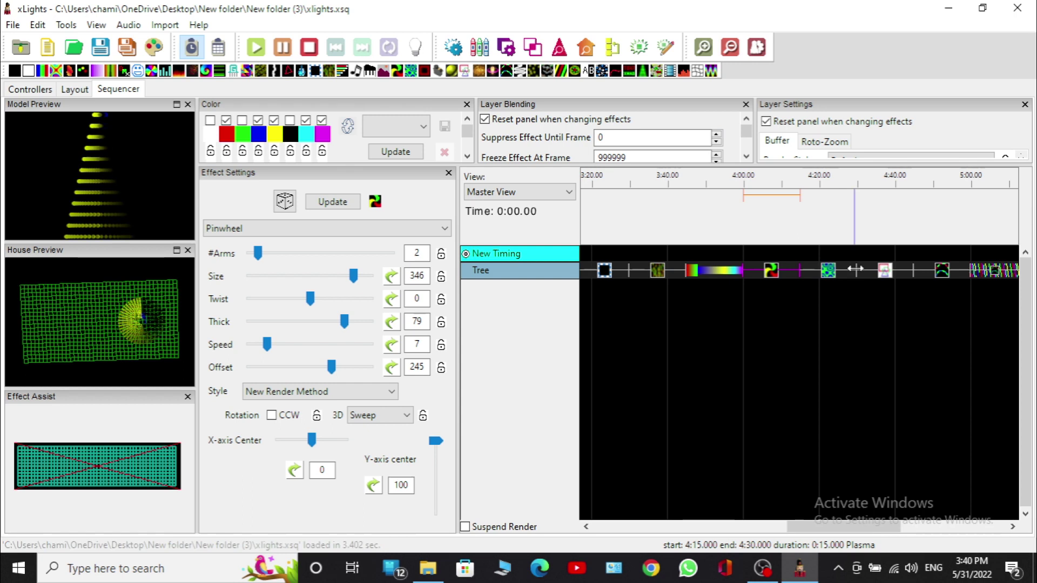
# Preview the Shape effect and examine the available Object to Draw options, keeping Triangle.
pyautogui.click(890, 275)
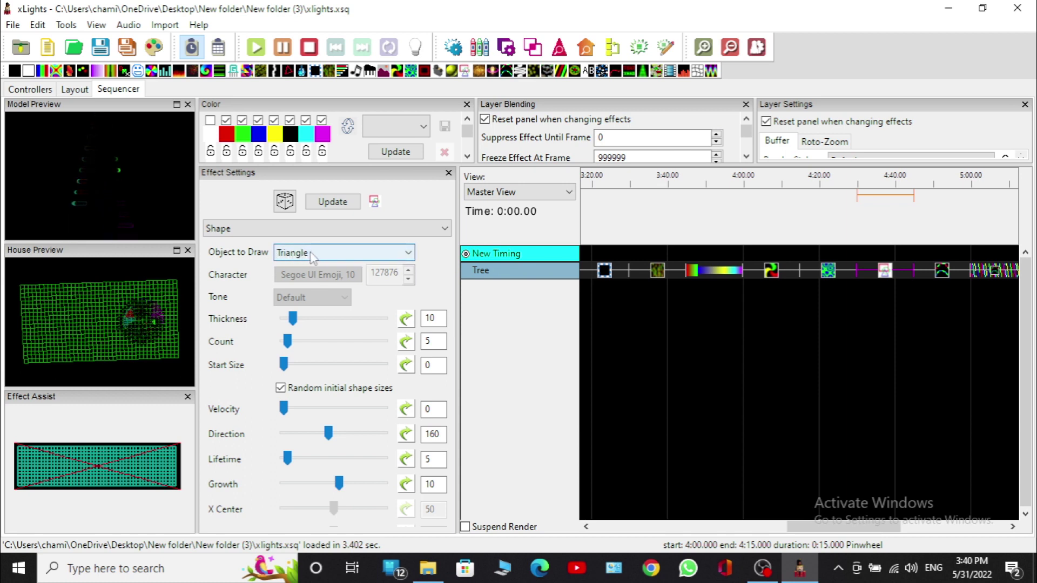
pyautogui.click(313, 256)
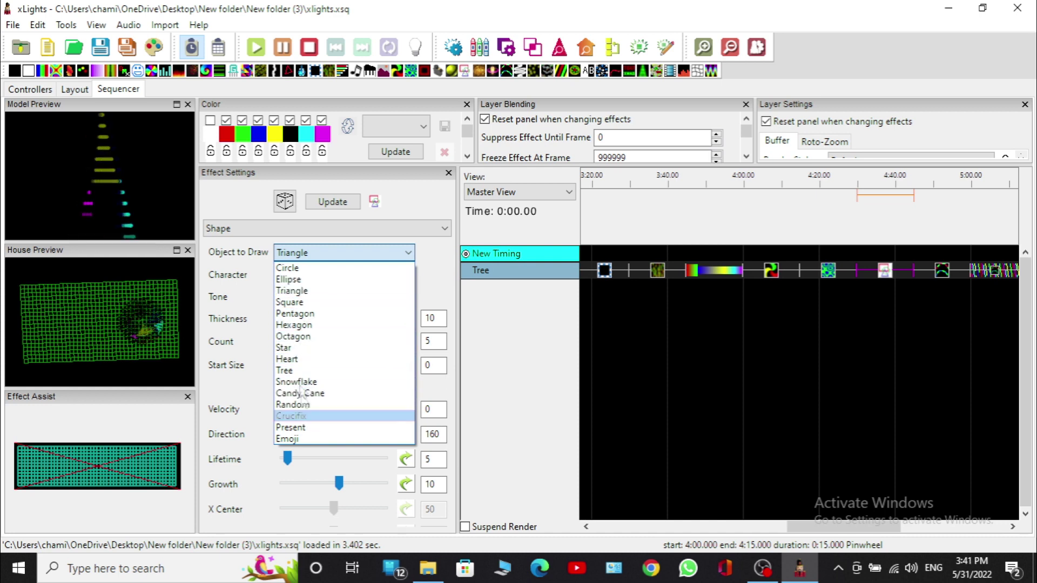
pyautogui.click(305, 255)
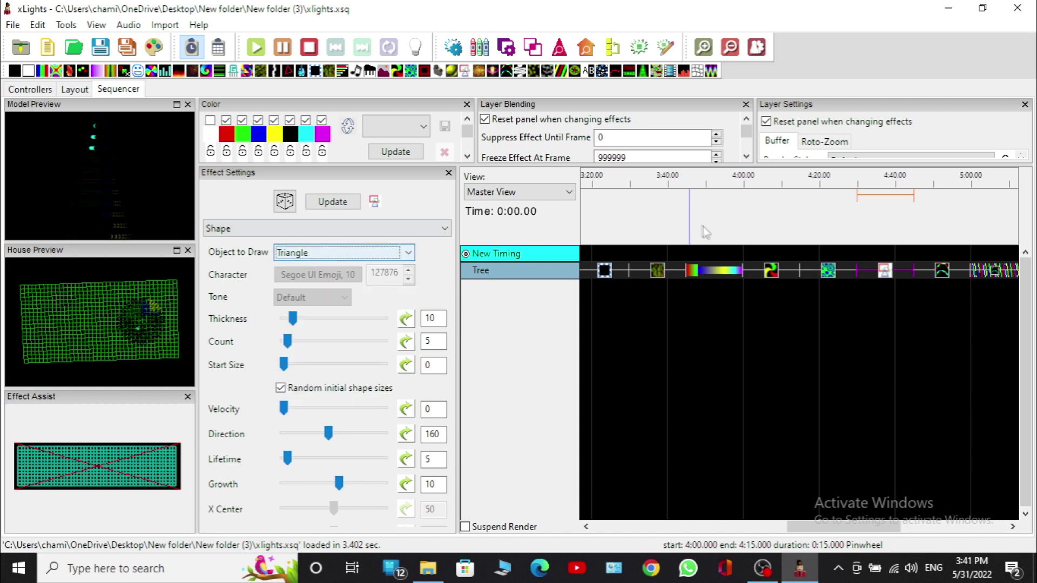
# Preview the consecutive Single Strand effects on the Tree row, reviewing their Chase, Skips and FX settings.
pyautogui.click(949, 275)
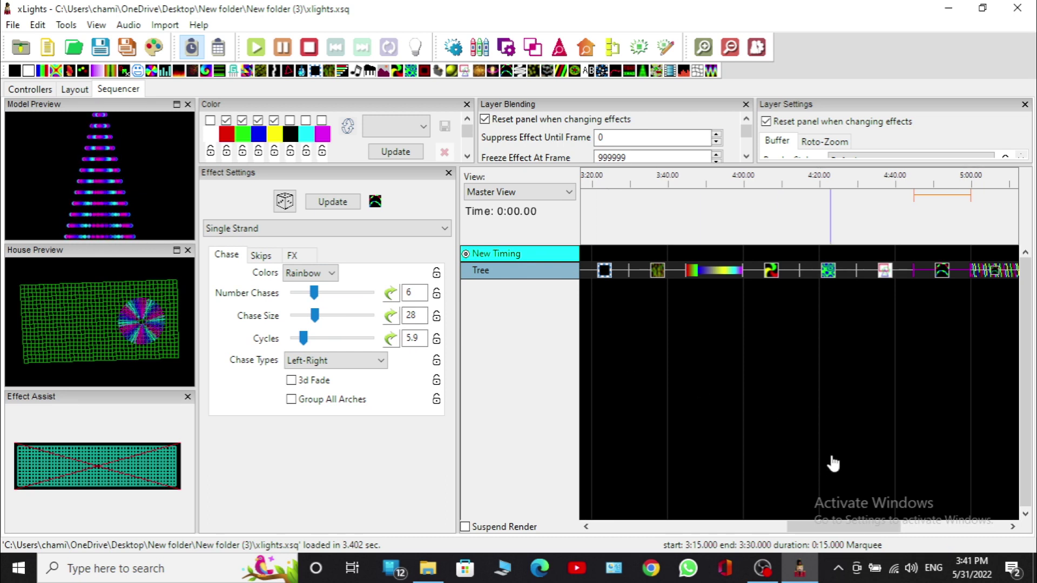
pyautogui.click(1012, 527)
pyautogui.moveTo(1012, 526); pyautogui.dragTo(1012, 527)
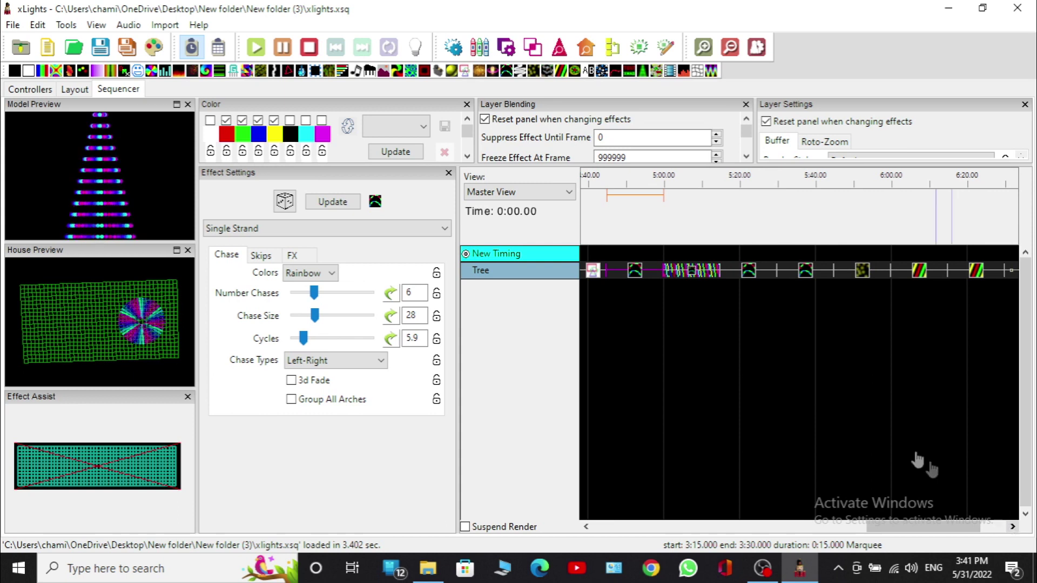
pyautogui.click(695, 272)
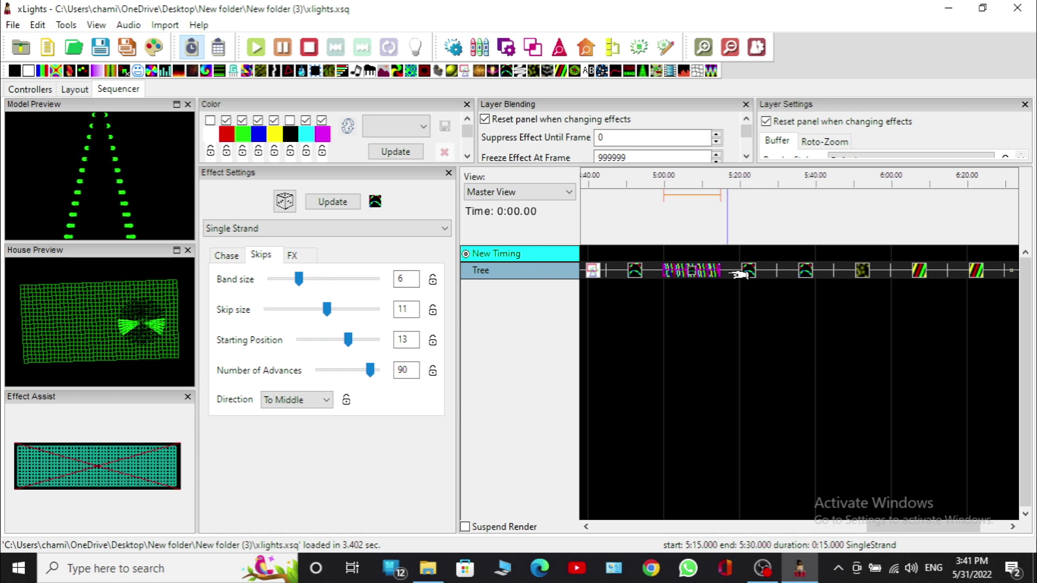
pyautogui.click(748, 271)
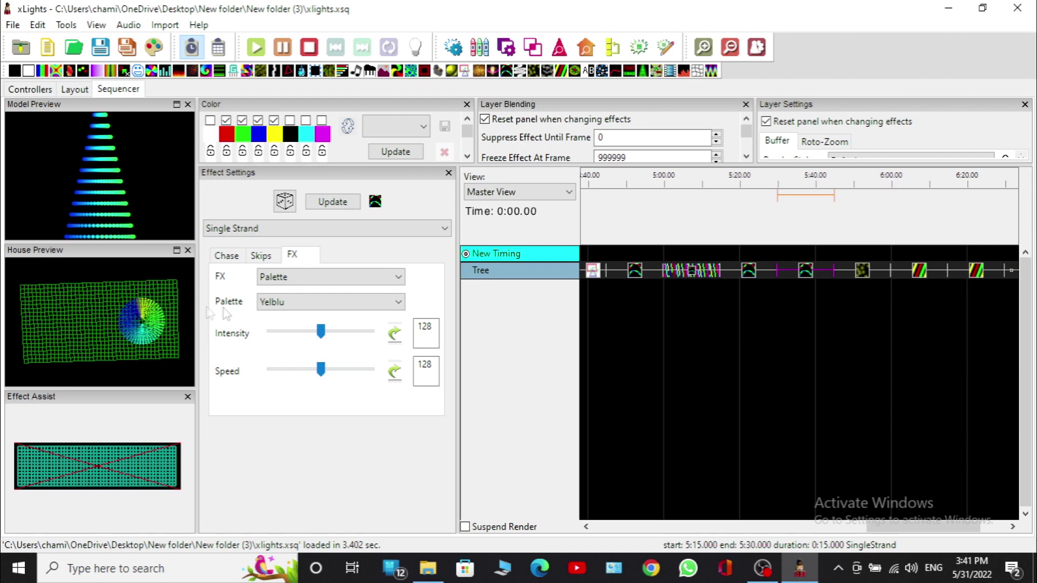
# Preview the Snow Flakes effect, the three consecutive Spirals effects and the Wave effect on the Tree row.
pyautogui.click(857, 276)
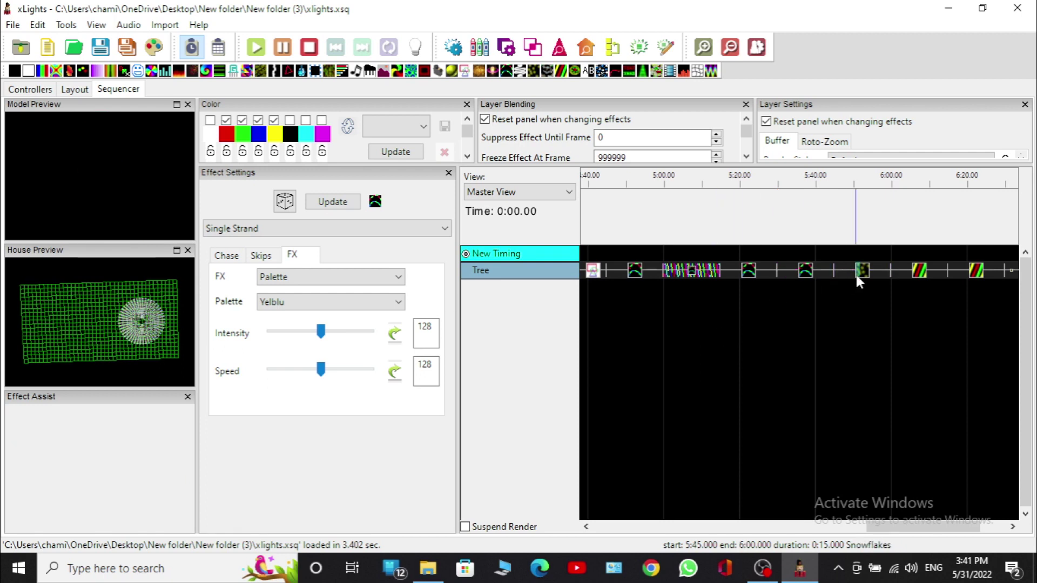
pyautogui.click(860, 273)
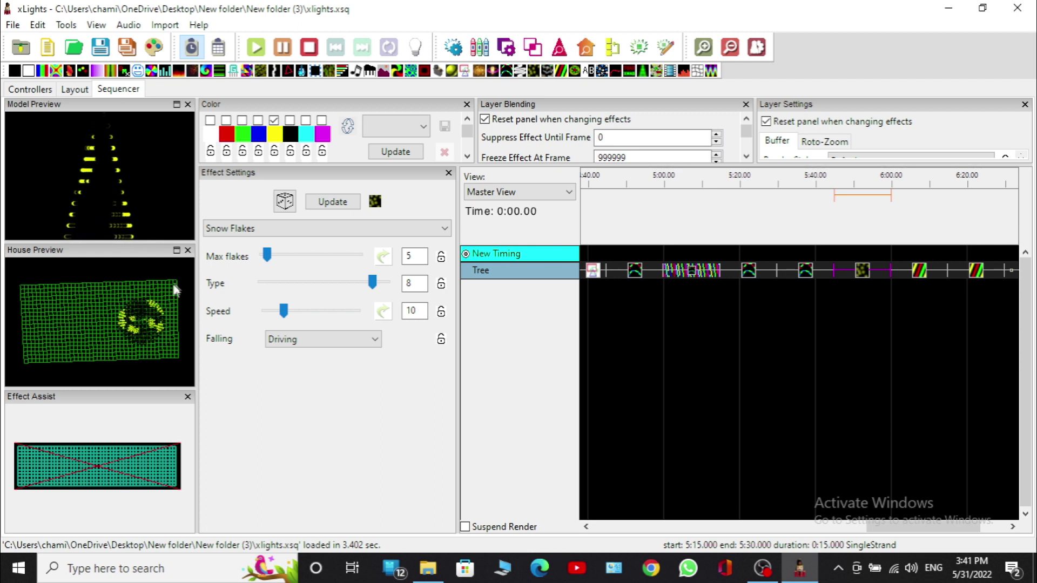
pyautogui.click(921, 271)
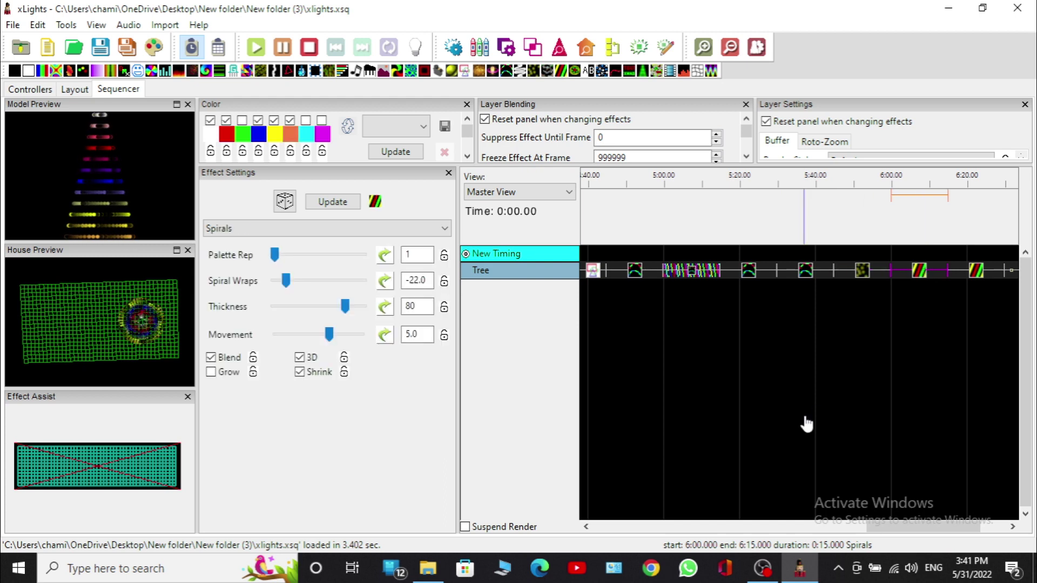
pyautogui.moveTo(948, 531); pyautogui.dragTo(972, 531)
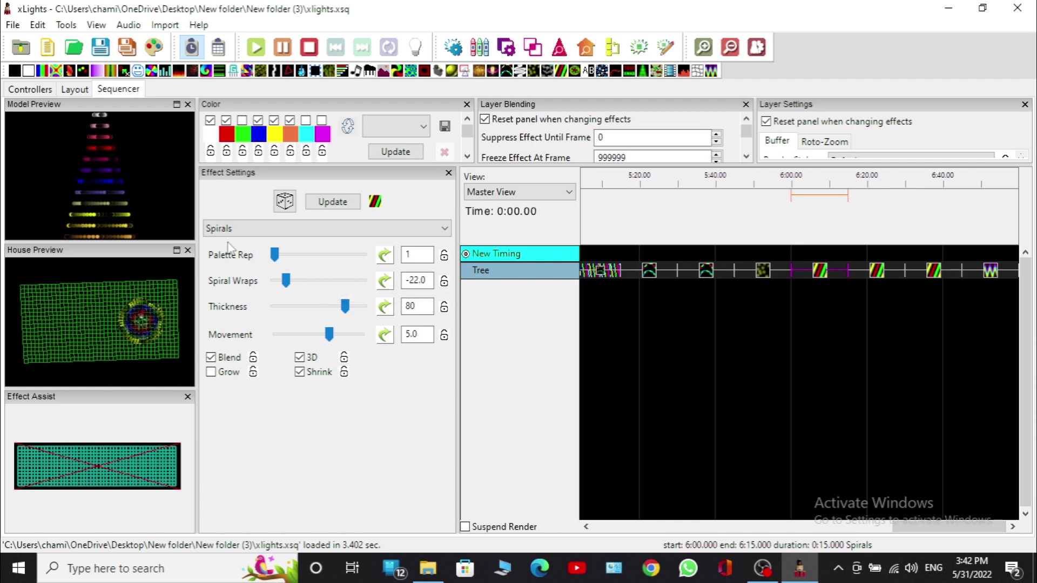
pyautogui.scroll(3, 162, 273)
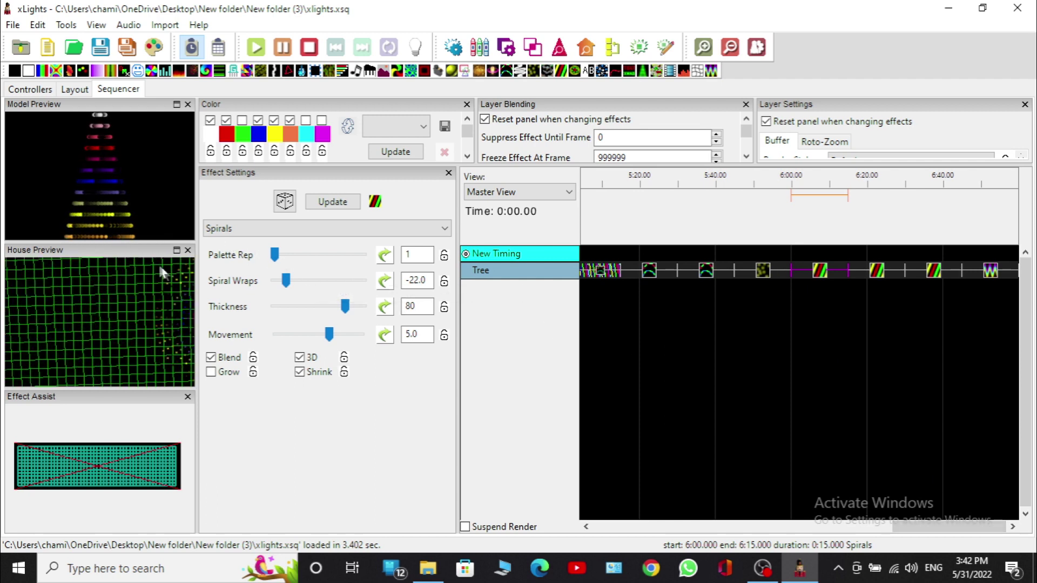
pyautogui.scroll(-4, 143, 310)
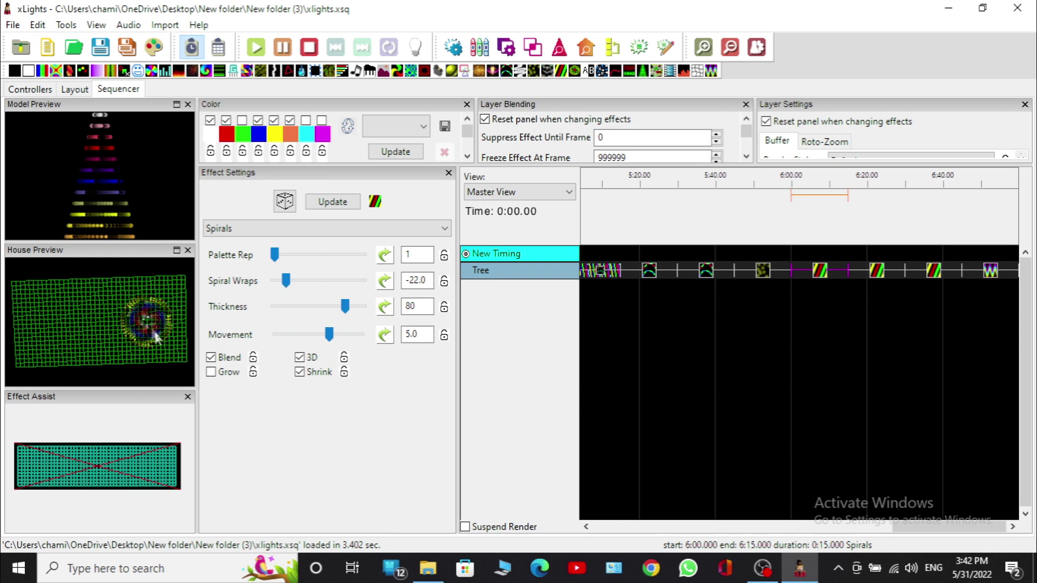
pyautogui.click(876, 274)
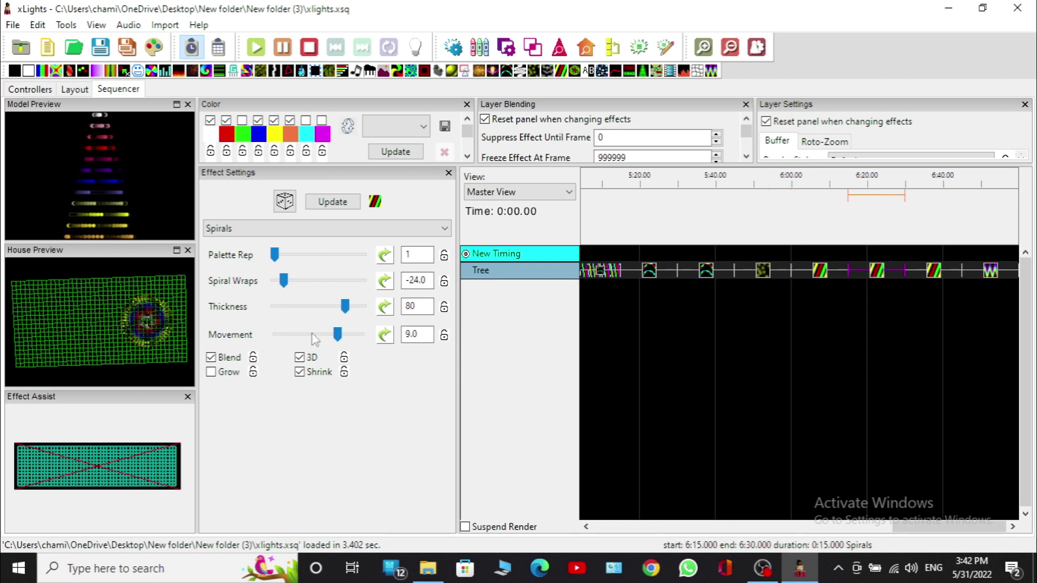
pyautogui.click(933, 272)
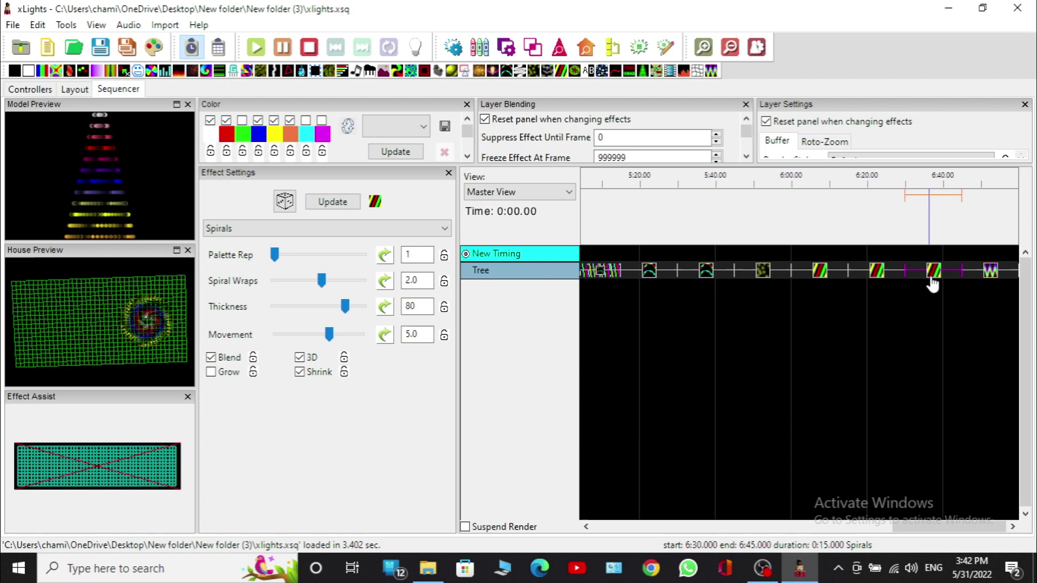
pyautogui.click(991, 271)
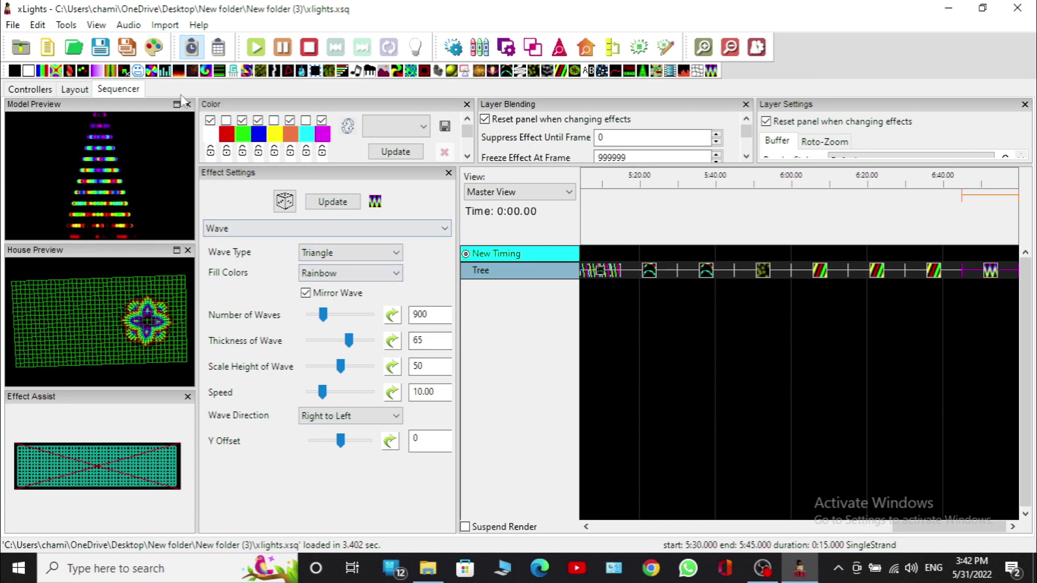
# Save the xlights sequence and switch to File Explorer showing New folder (3).
pyautogui.click(101, 46)
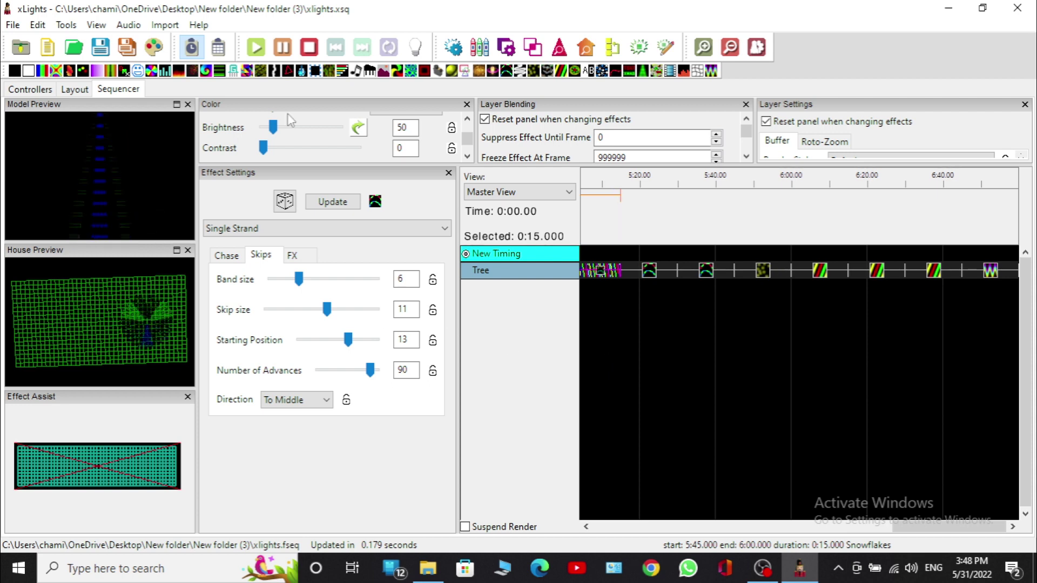
pyautogui.click(100, 49)
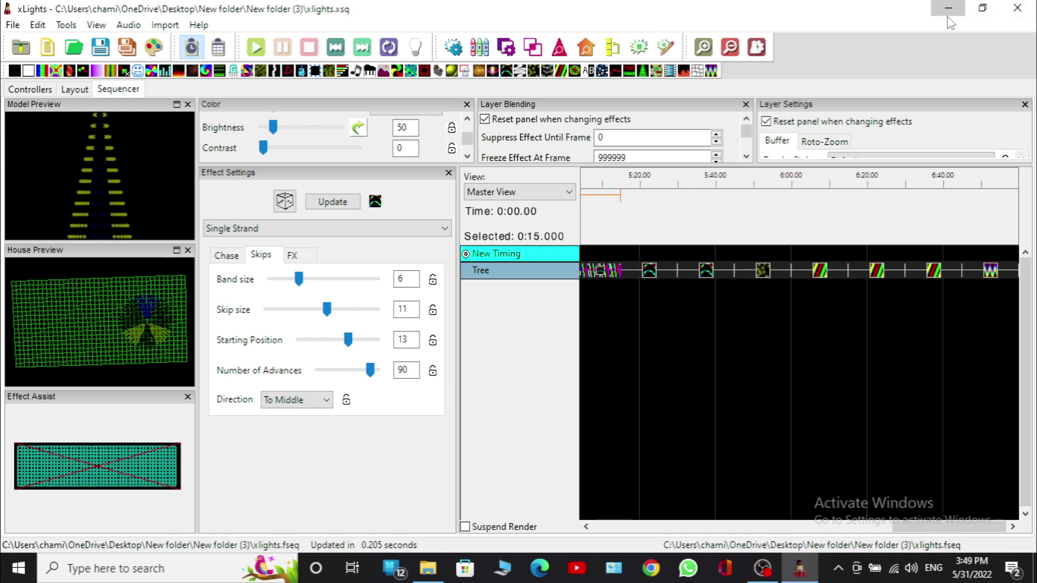
pyautogui.click(949, 8)
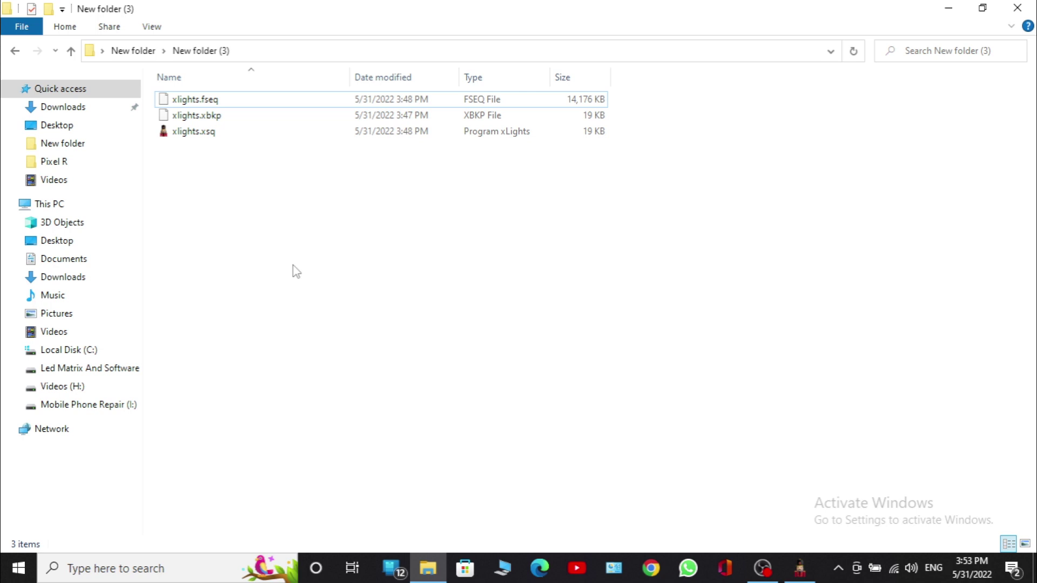
# Copy xlights.fseq from New folder (3) to the root of the connected phone's Card storage.
pyautogui.rightClick(220, 101)
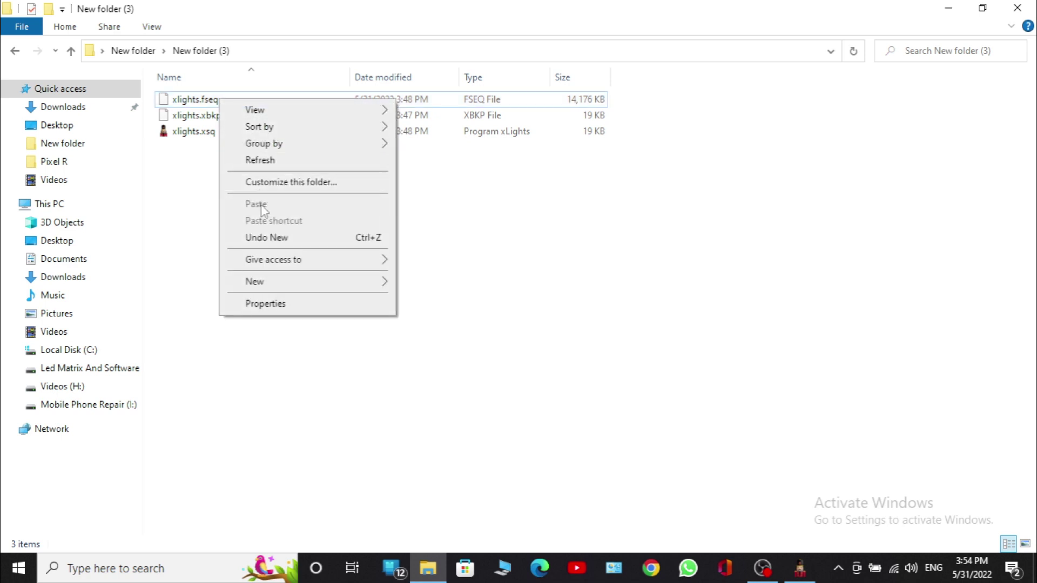
pyautogui.moveTo(171, 190); pyautogui.dragTo(249, 198)
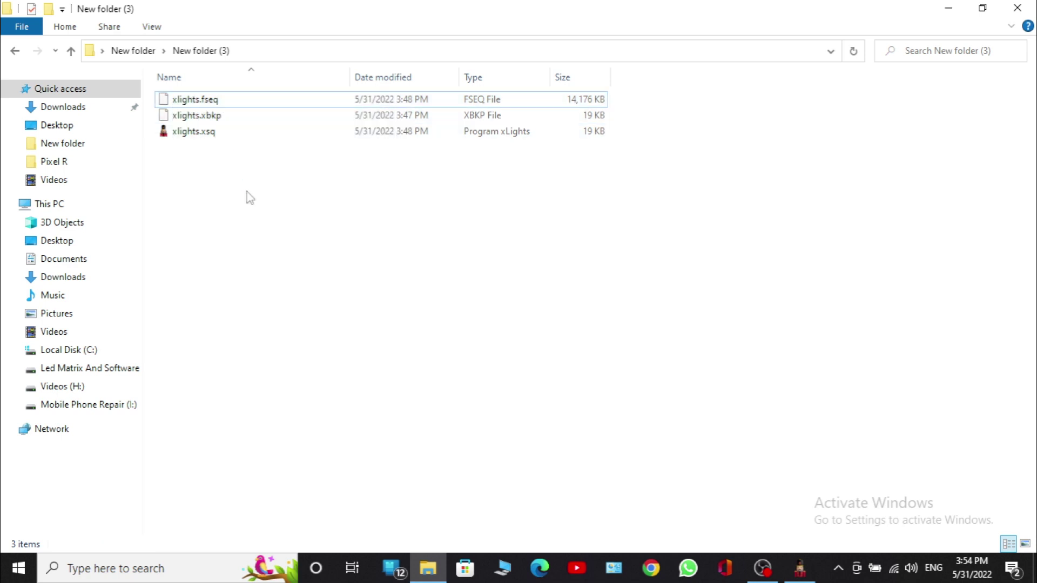
pyautogui.click(212, 99)
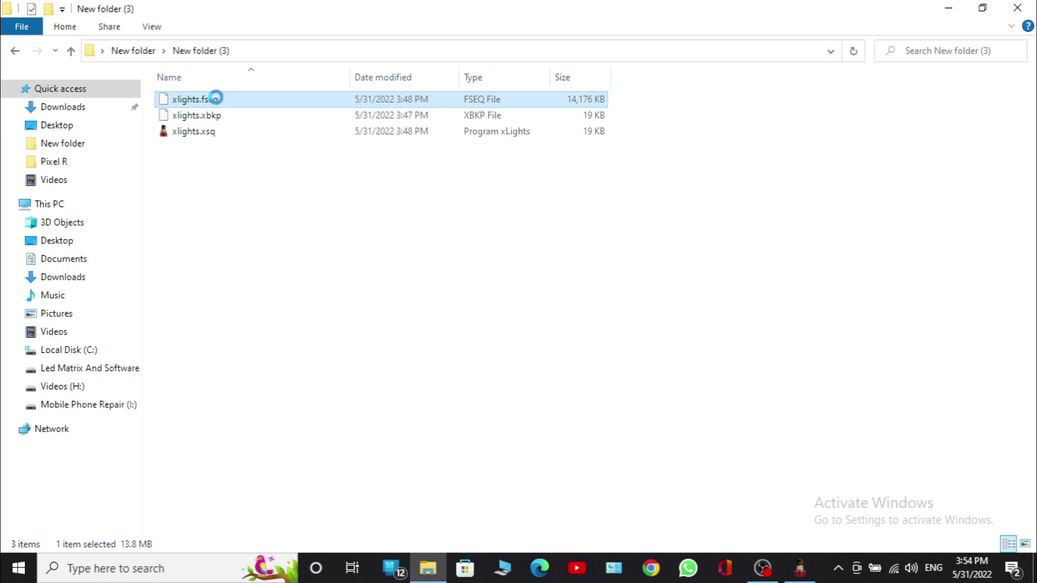
pyautogui.rightClick(216, 98)
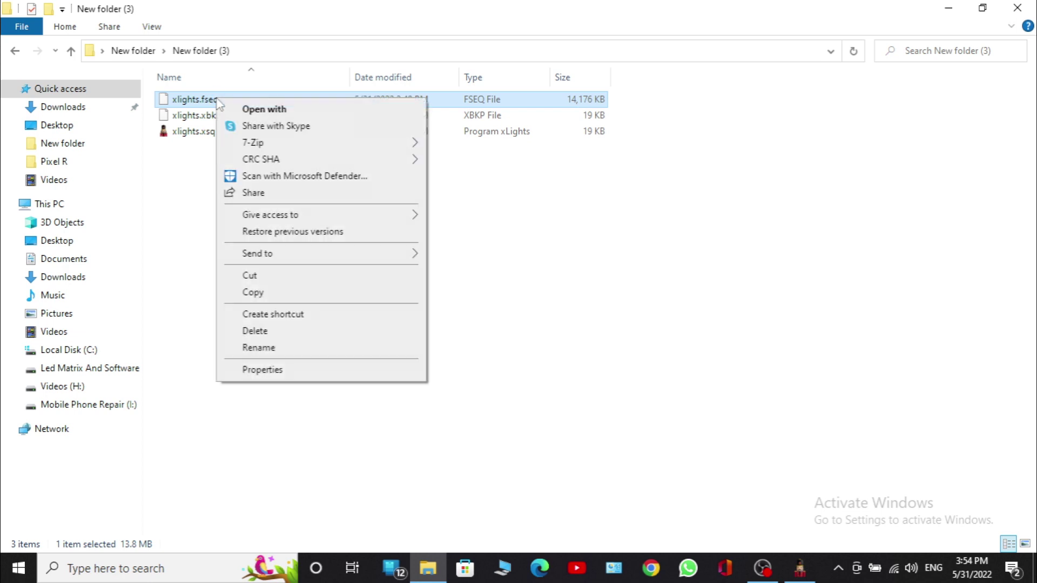
pyautogui.click(277, 293)
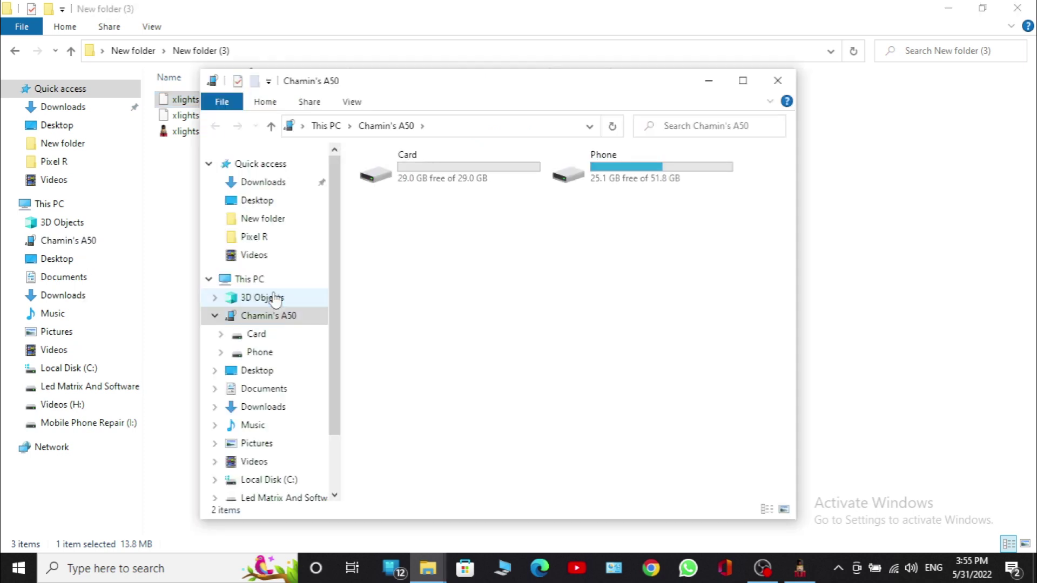
pyautogui.doubleClick(439, 157)
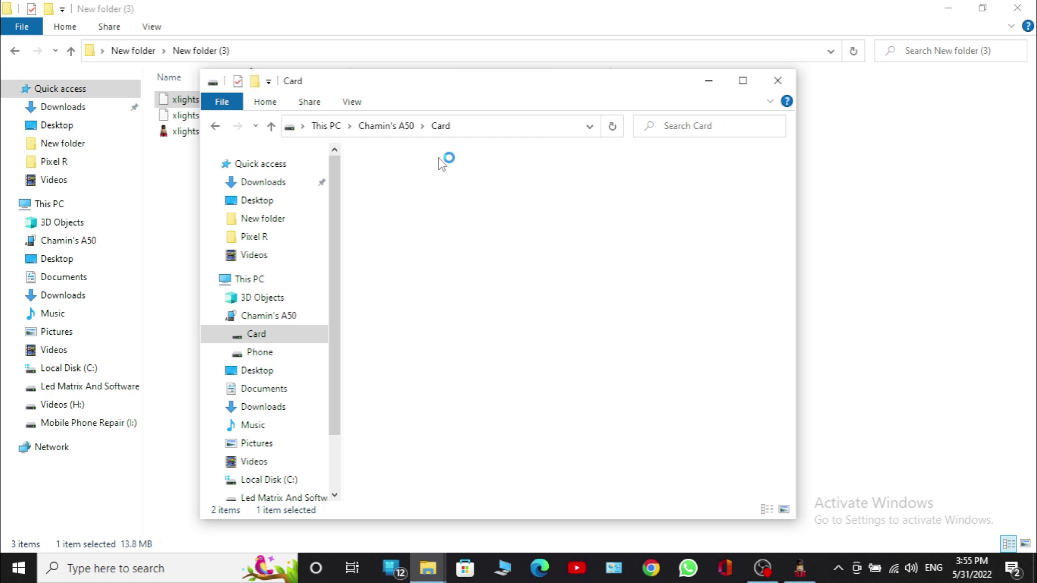
pyautogui.rightClick(440, 347)
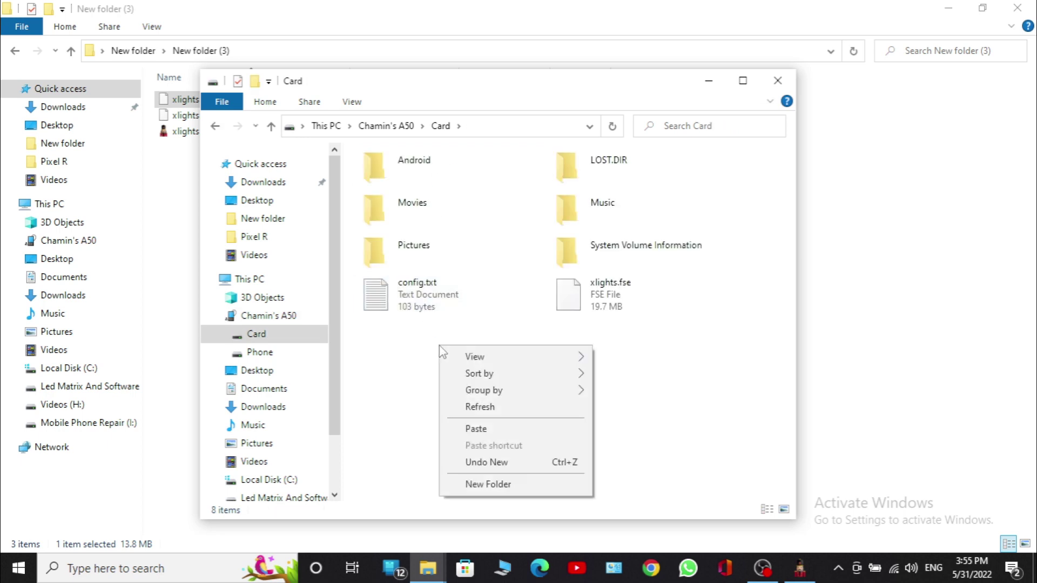
pyautogui.click(475, 429)
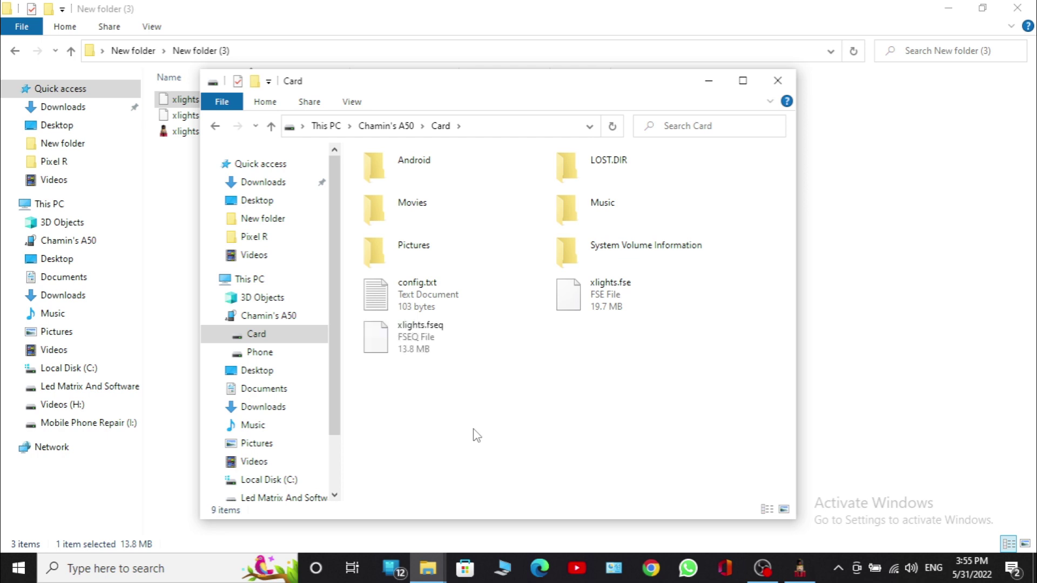
# Delete the old xlights.fse file from the Card storage.
pyautogui.click(596, 307)
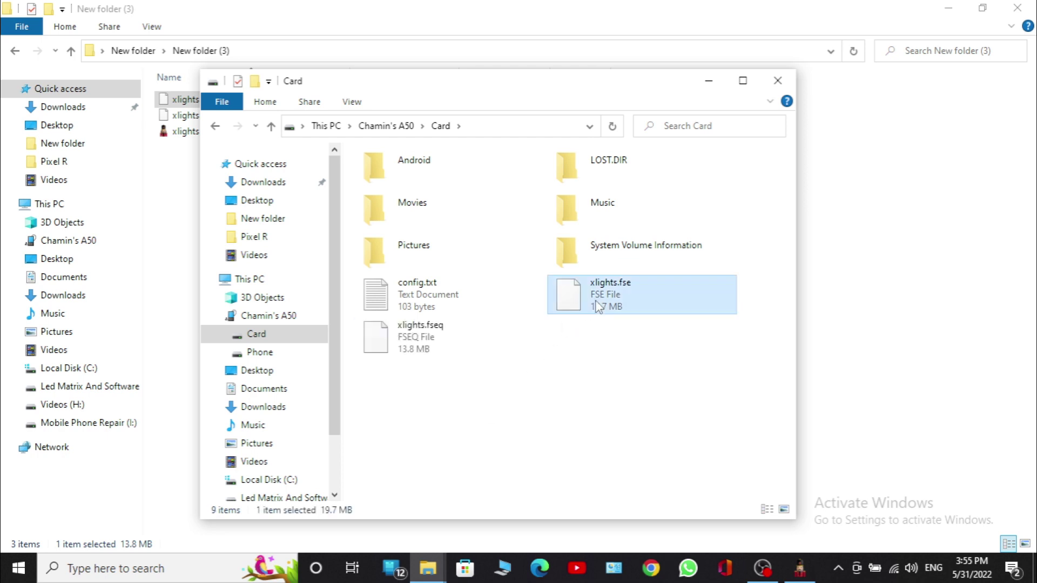
pyautogui.press('Delete')
pyautogui.press('Return')
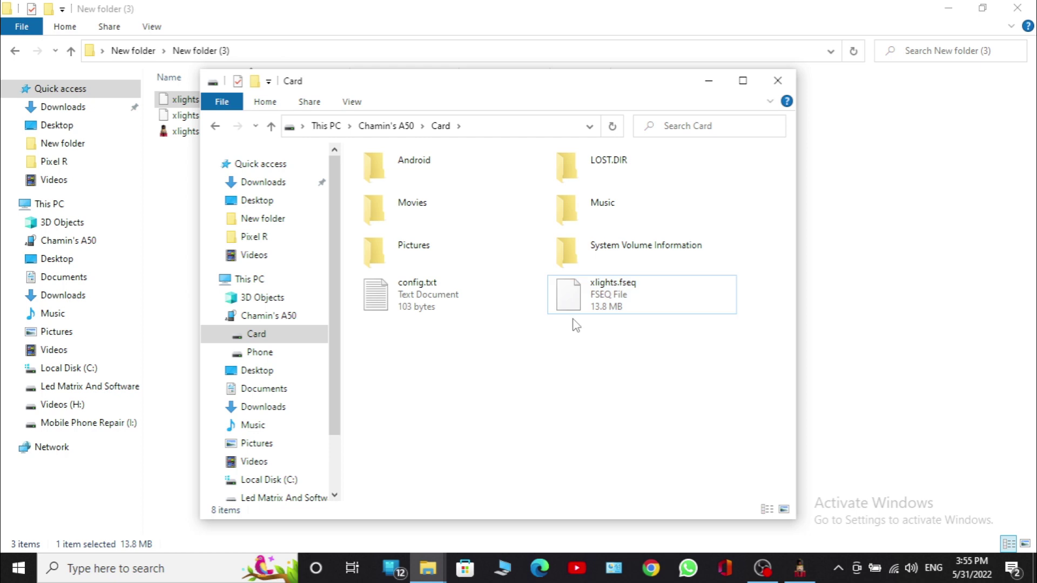
# Rename the copied xlights.fseq on the card to xlights.fse and accept the extension change.
pyautogui.click(636, 292)
pyautogui.rightClick(636, 293)
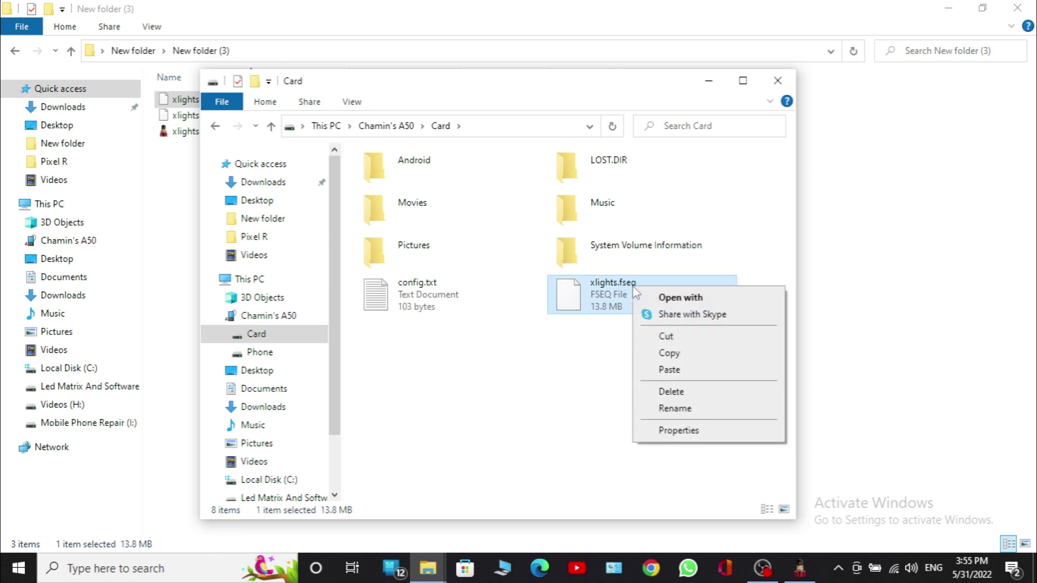
pyautogui.click(666, 408)
pyautogui.click(671, 283)
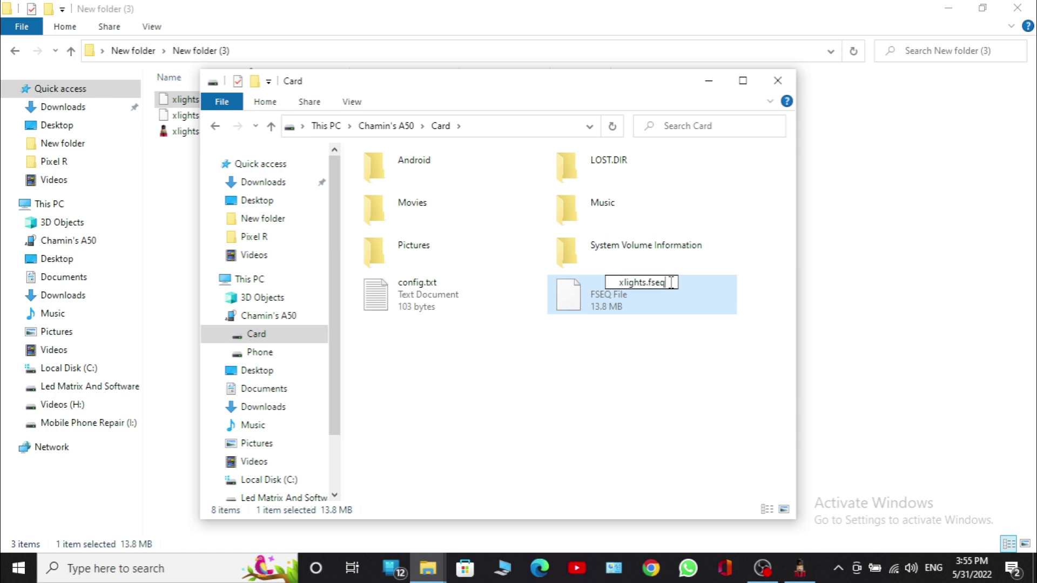
pyautogui.press('BackSpace')
pyautogui.press('Return')
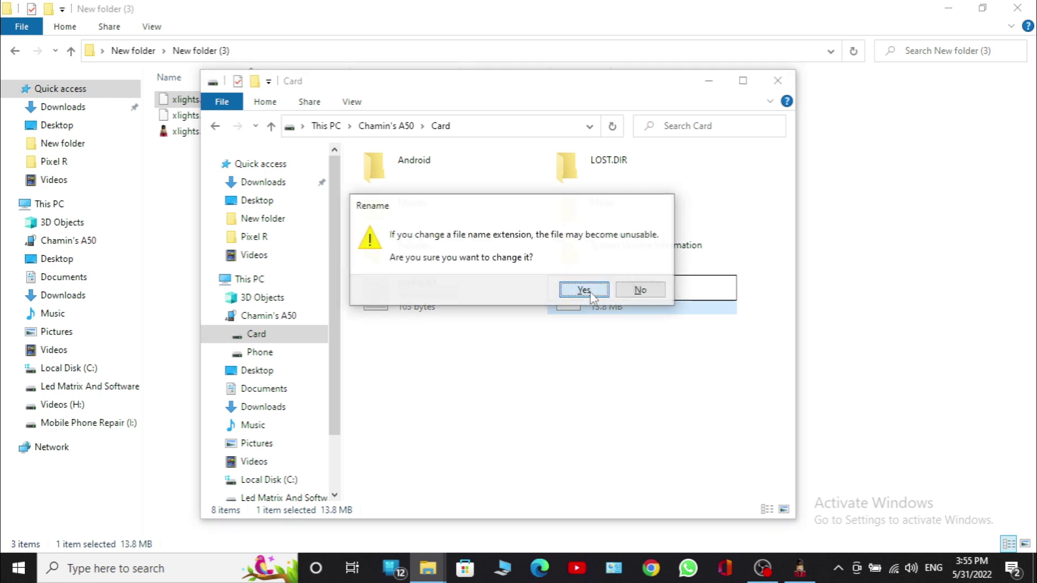
pyautogui.click(584, 290)
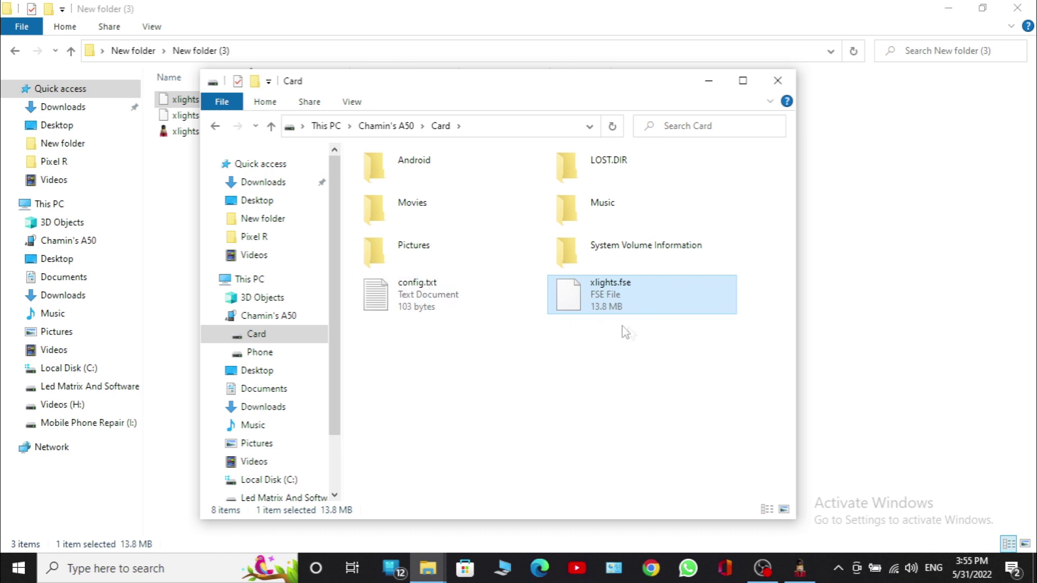
# Check the details of xlights.fse and review the LED and frame delay settings in config.txt, closing it without edits.
pyautogui.moveTo(594, 286)
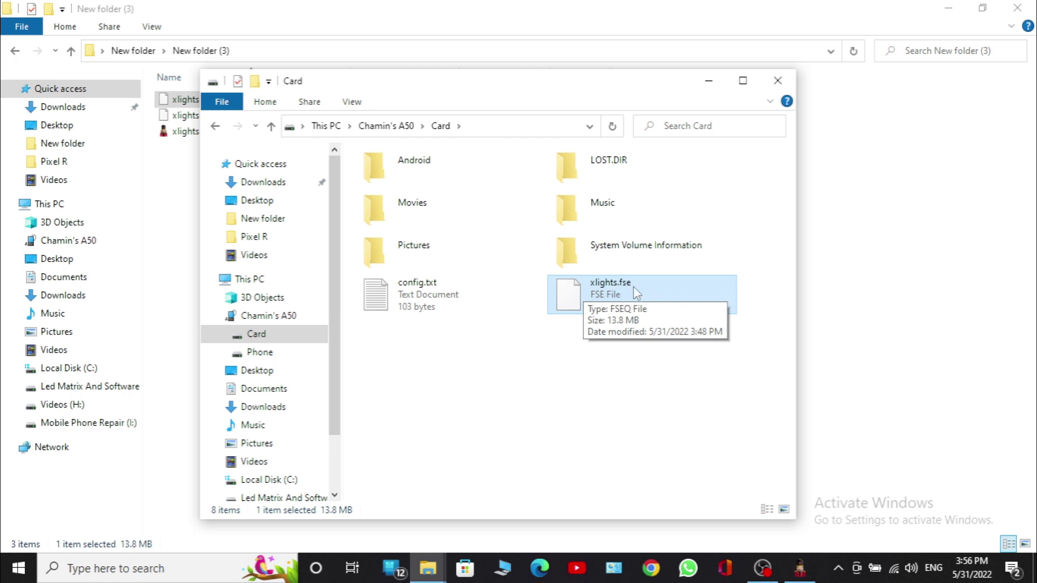
pyautogui.click(459, 411)
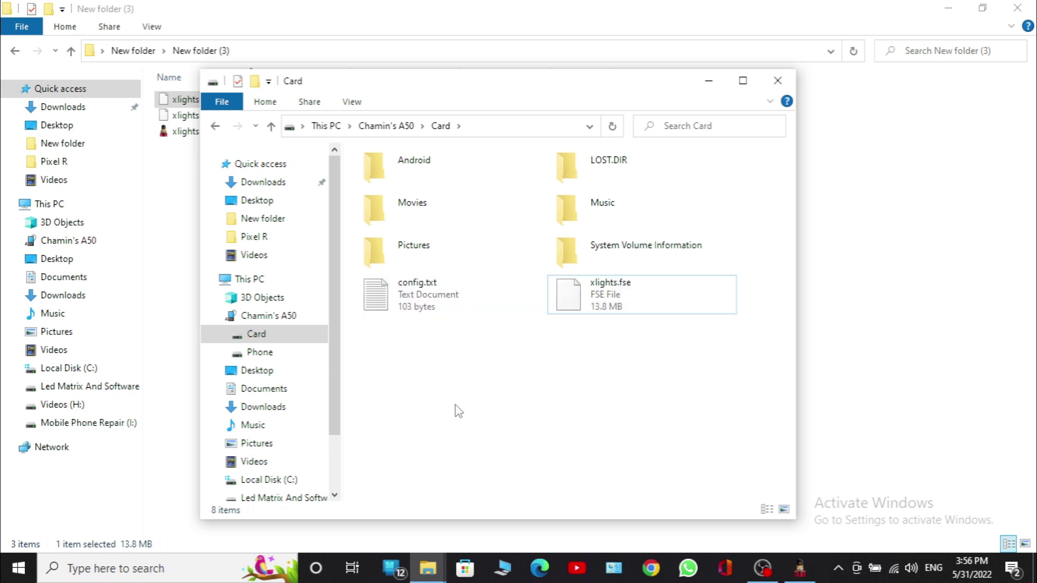
pyautogui.doubleClick(393, 297)
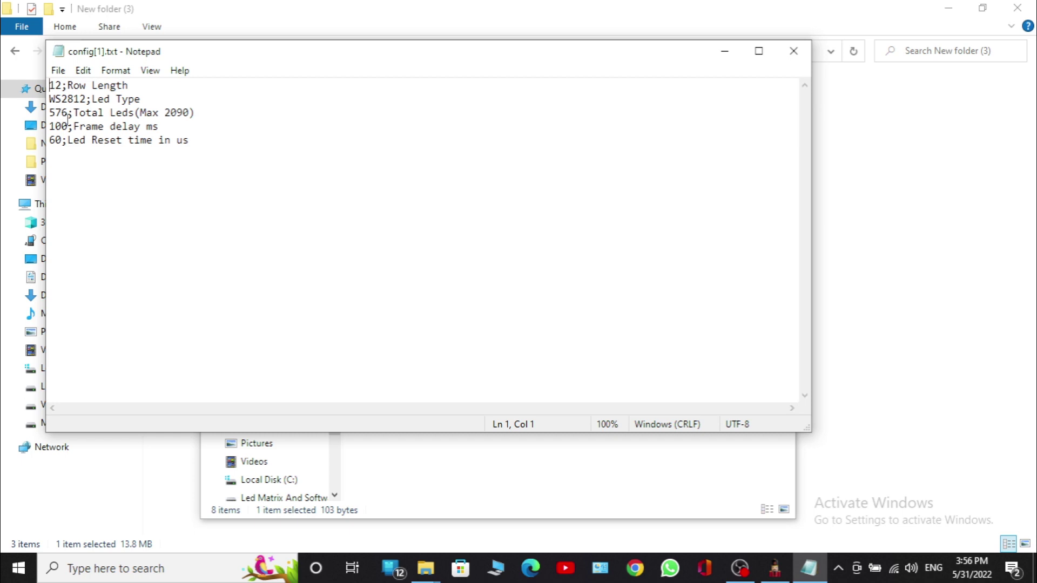
pyautogui.click(794, 51)
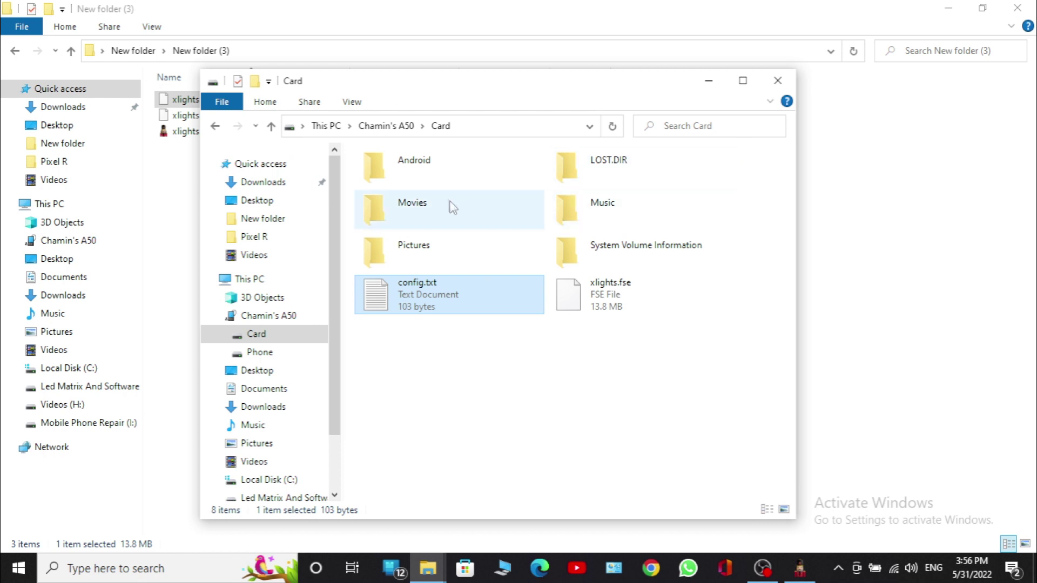